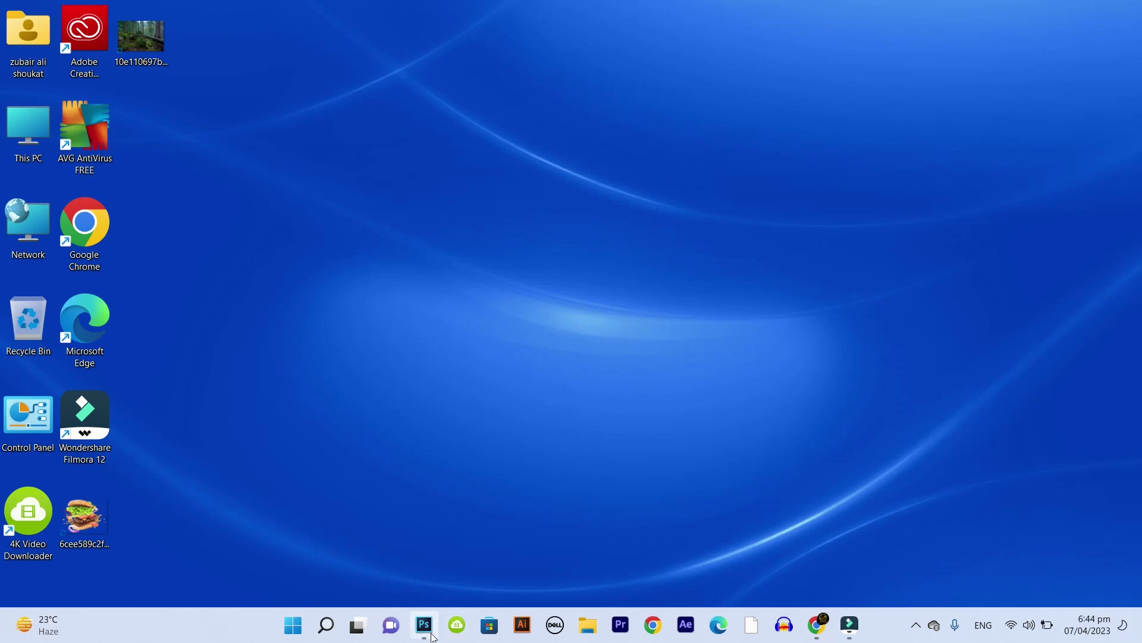
Create a new 3000 × 3000 px document and hide the grid.
left_click(433, 636)
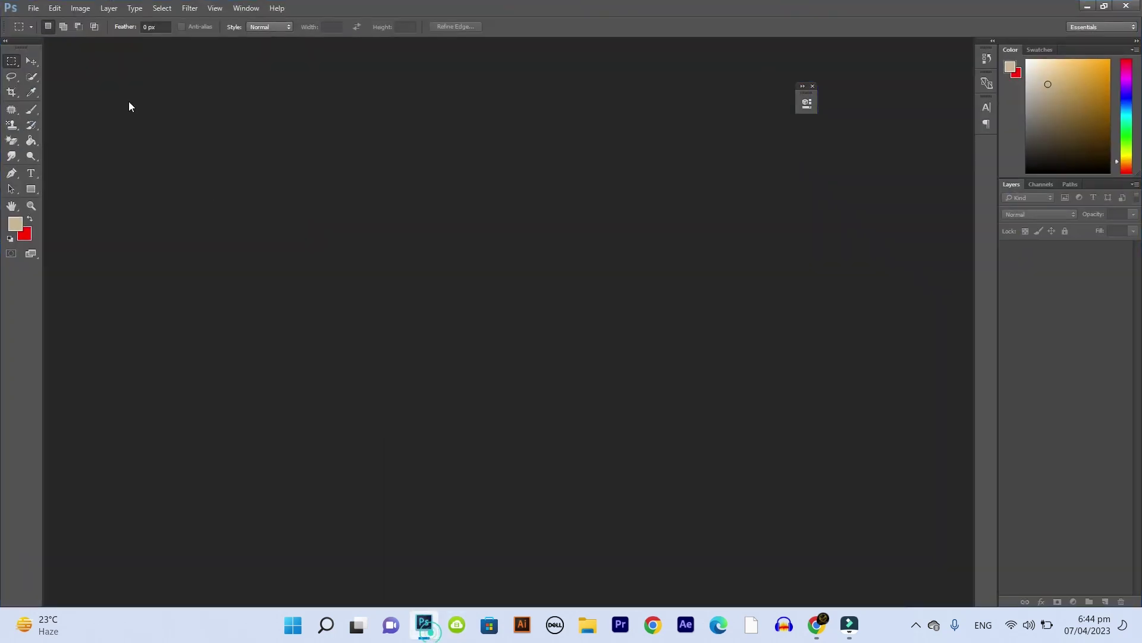
left_click(34, 8)
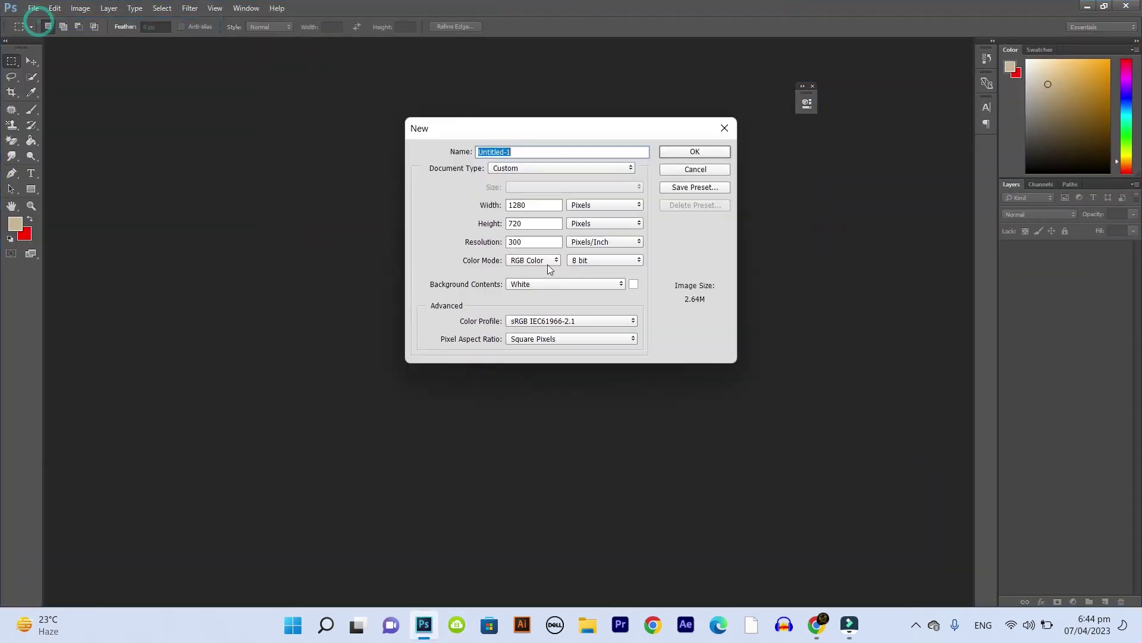
double_click(535, 205)
type("3000")
double_click(524, 223)
type("3000")
left_click(695, 154)
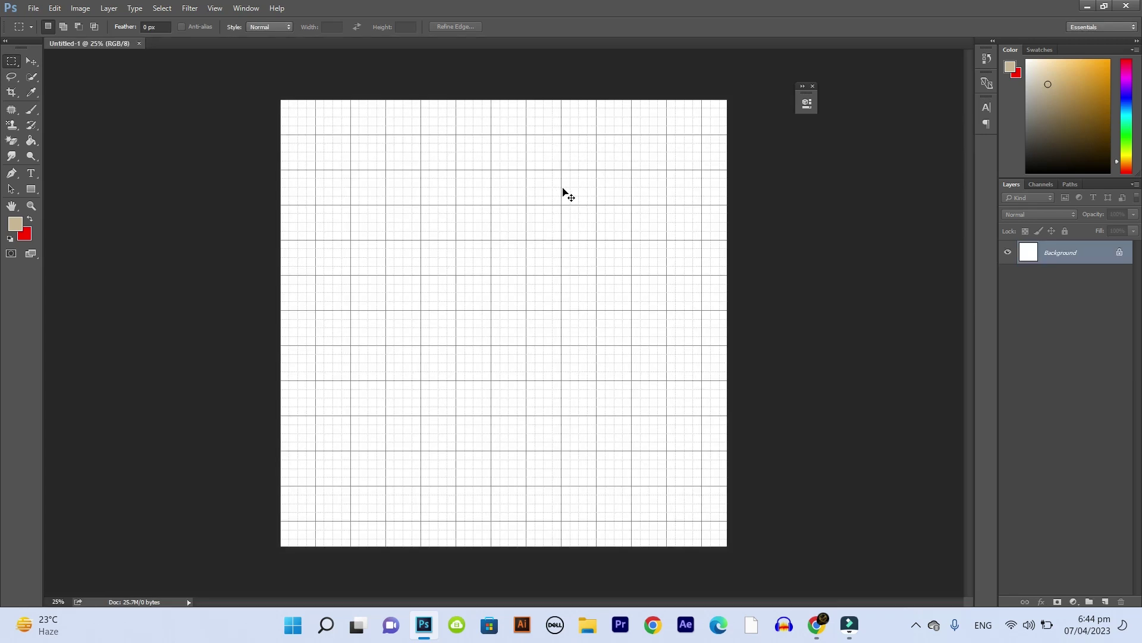
key("ctrl+apostrophe")
Place the flying burger PNG into the canvas as an embedded image.
left_click(33, 8)
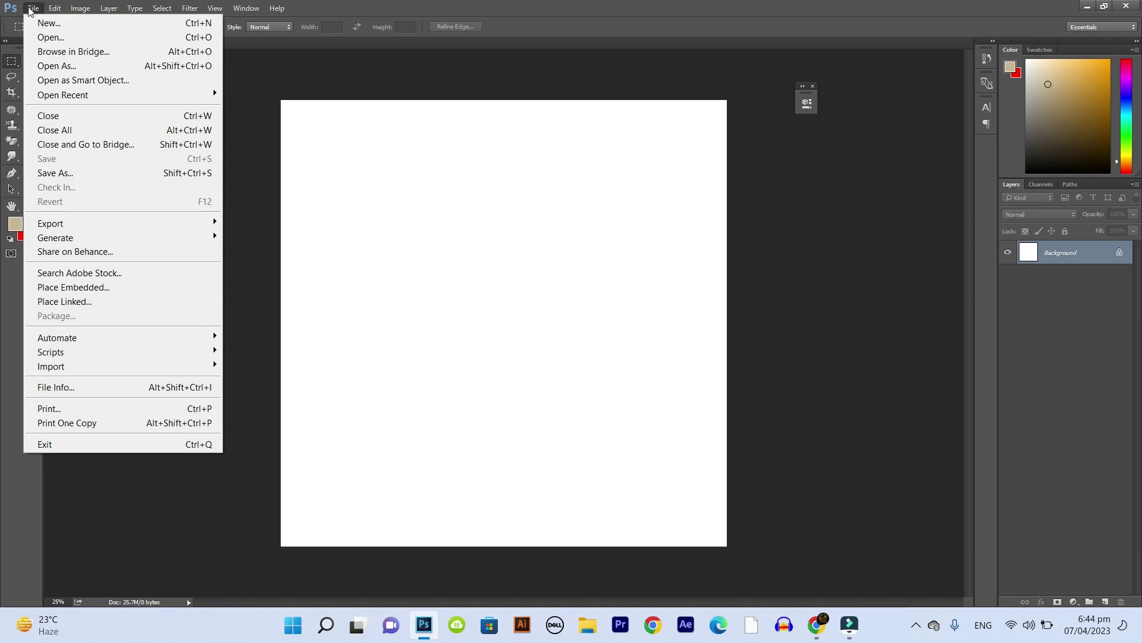
left_click(121, 283)
double_click(217, 121)
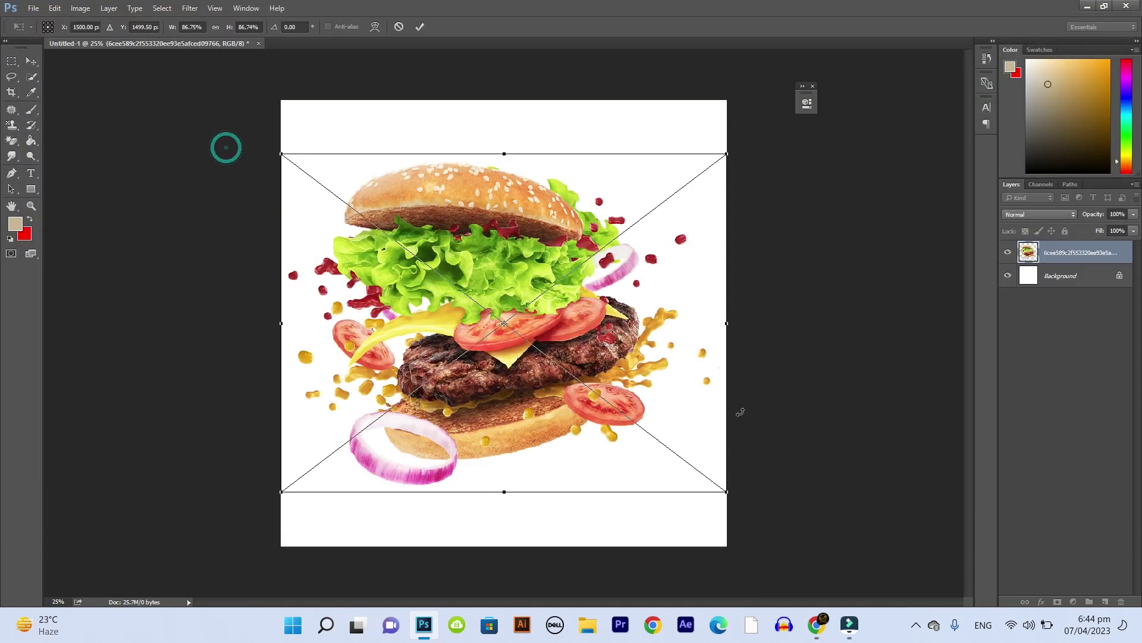
Scale the burger to about 54%, centre it, then select the Background layer.
left_click_drag(594, 319, 617, 319)
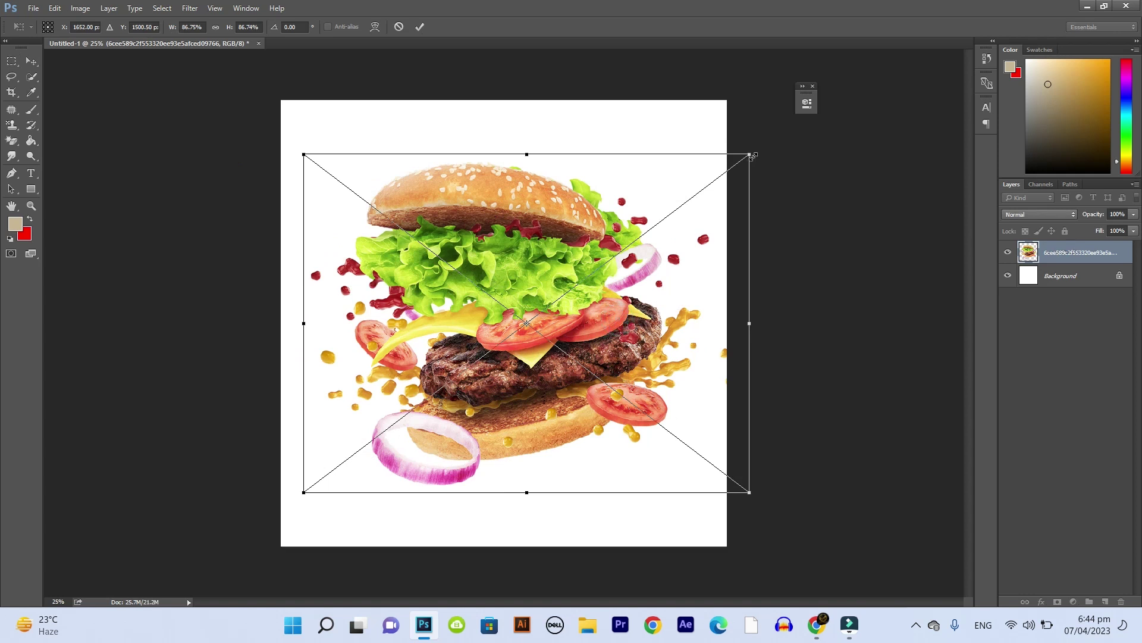
left_click_drag(706, 179, 655, 207)
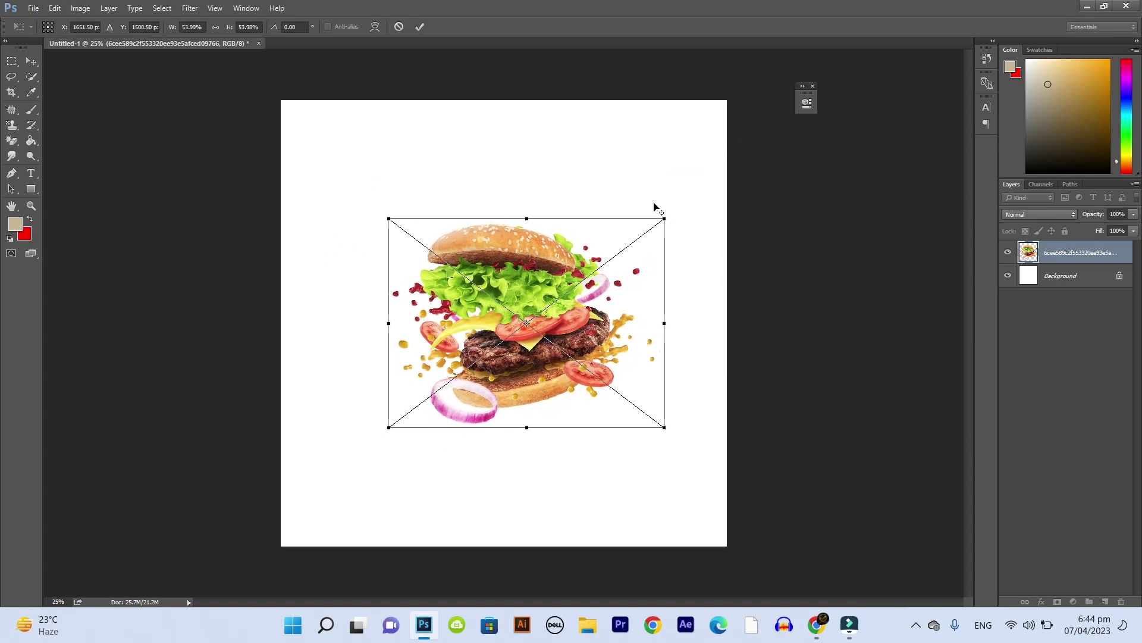
key("Return")
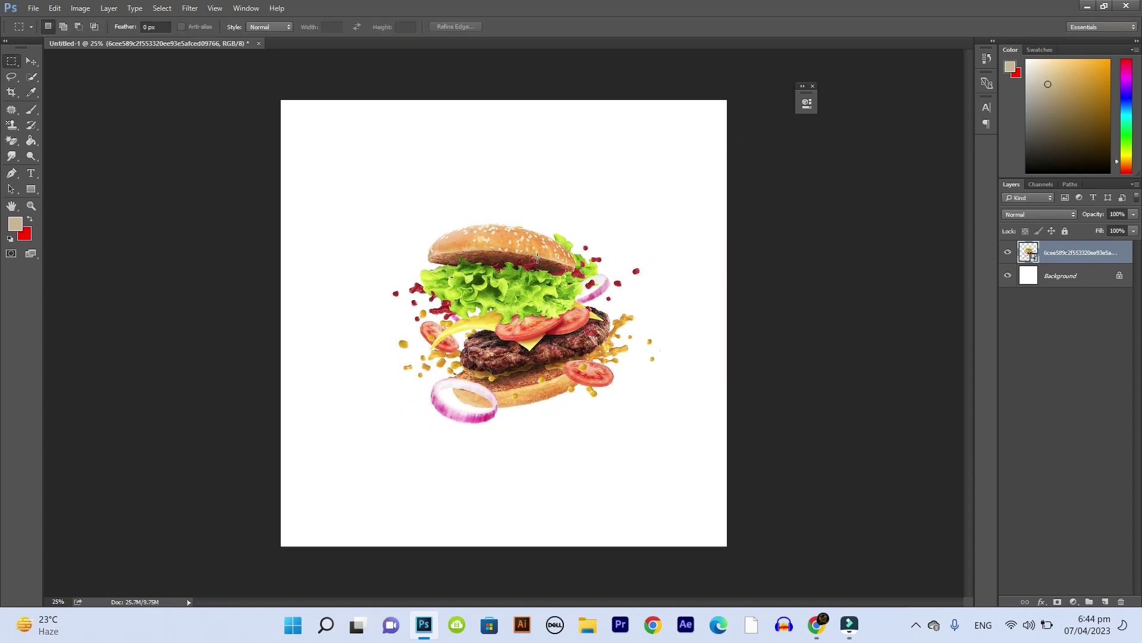
key("v")
left_click_drag(529, 266, 519, 273)
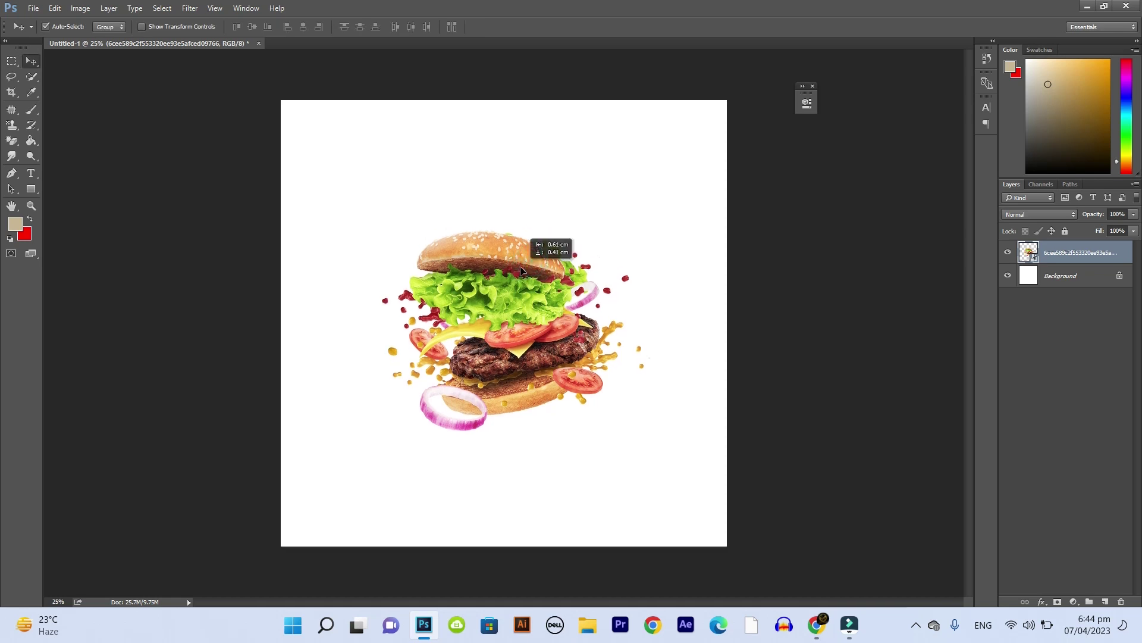
left_click(1086, 283)
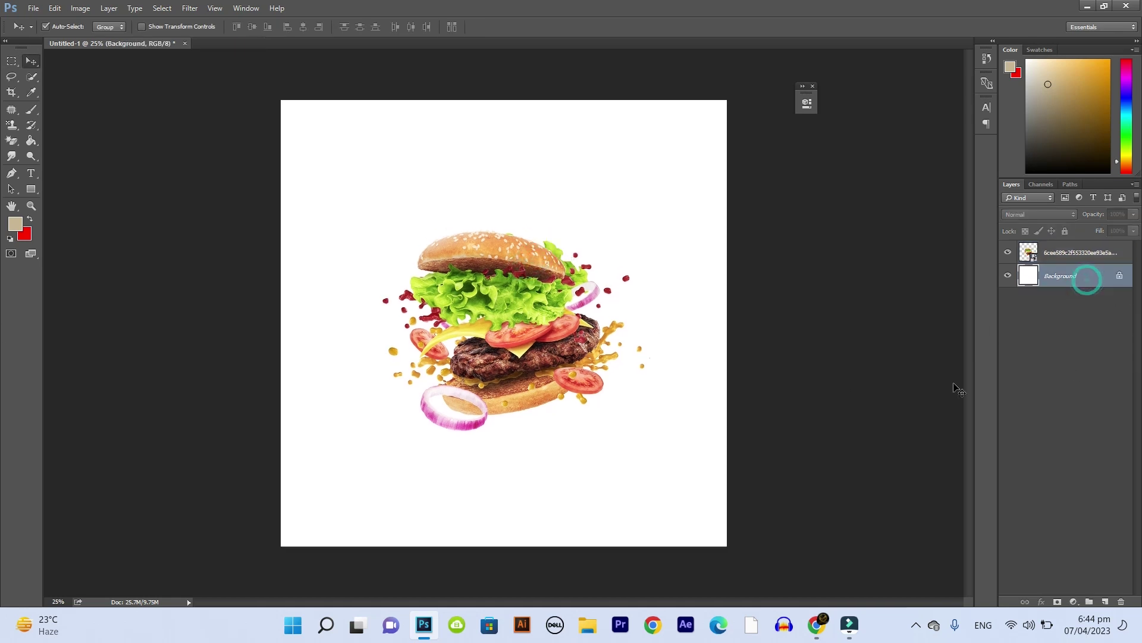
Add a Solid Color fill layer using lettuce green 4a8015.
left_click(1074, 602)
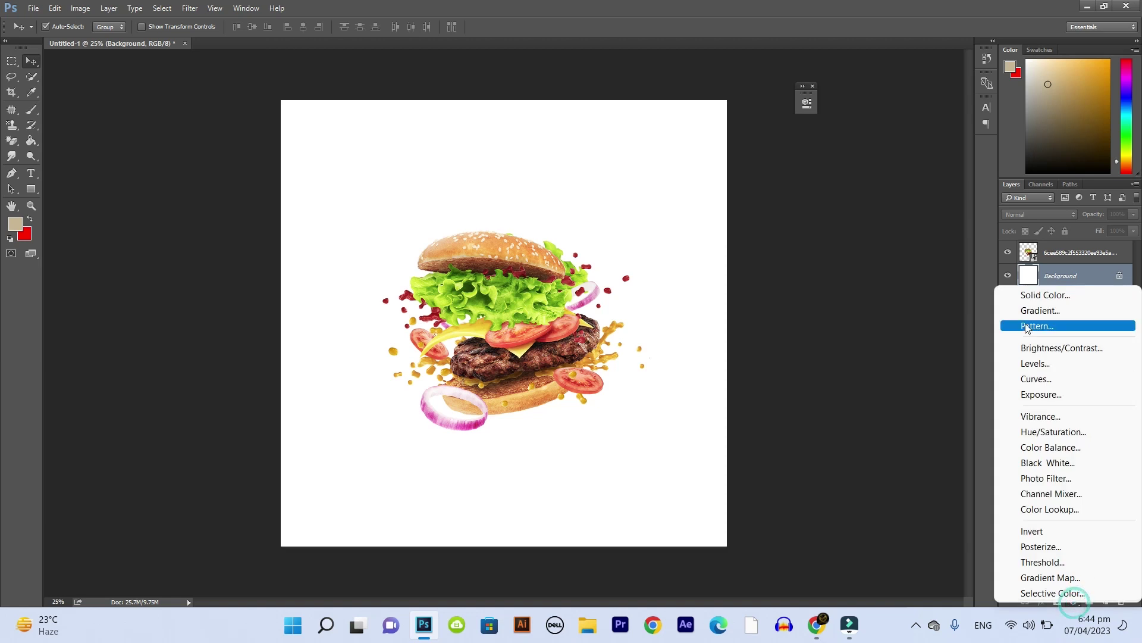
left_click(1053, 296)
left_click(523, 284)
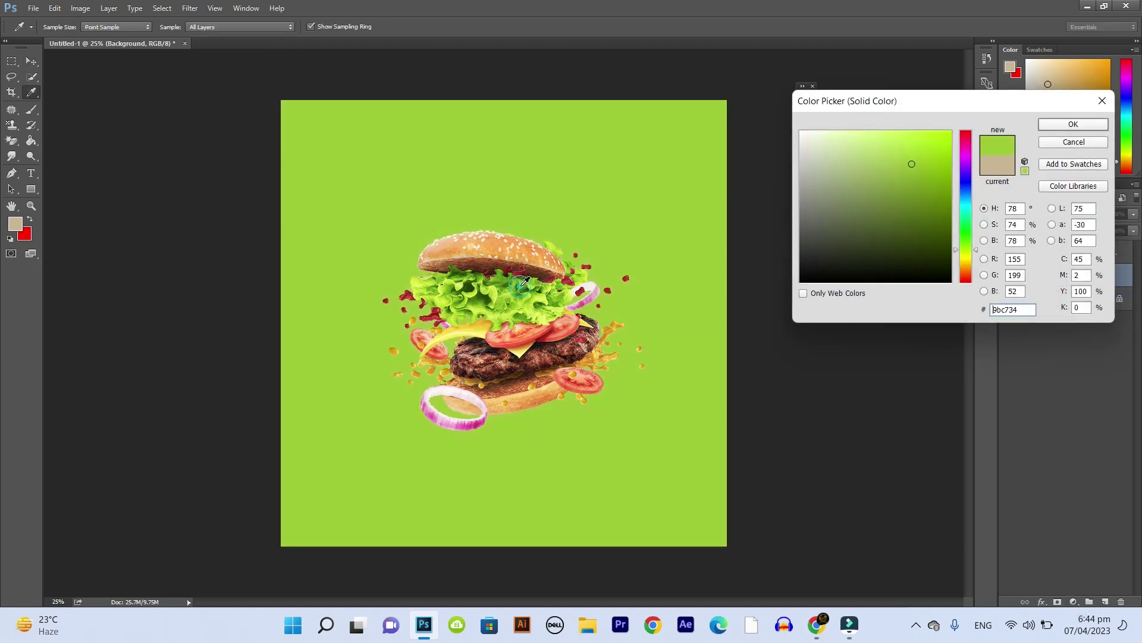
left_click(525, 281)
left_click_drag(532, 274, 527, 276)
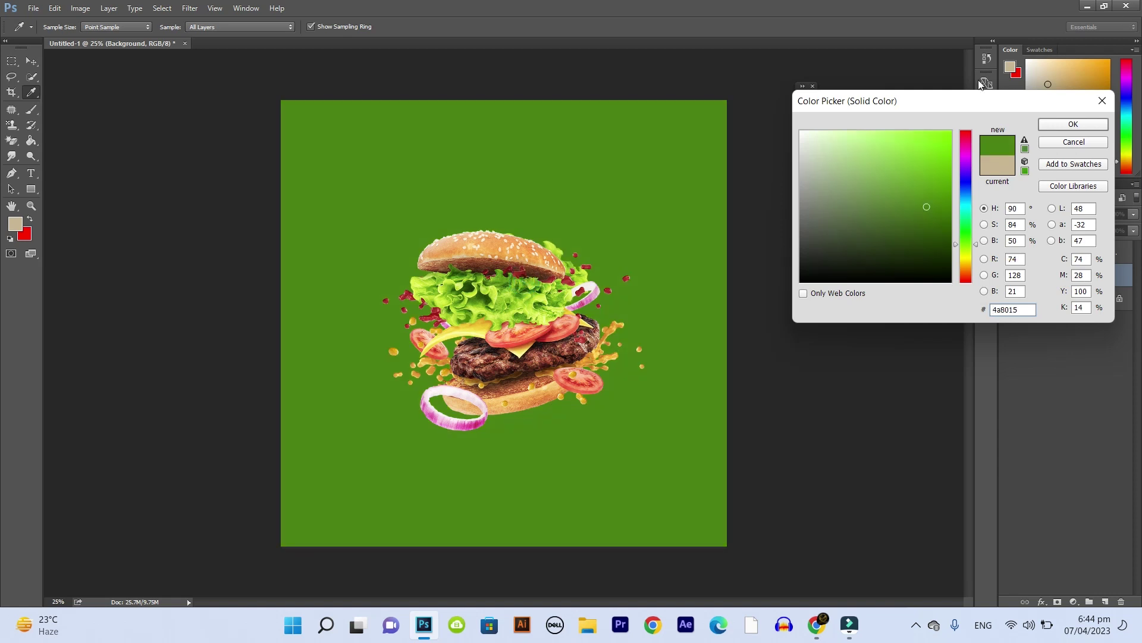
left_click(1074, 125)
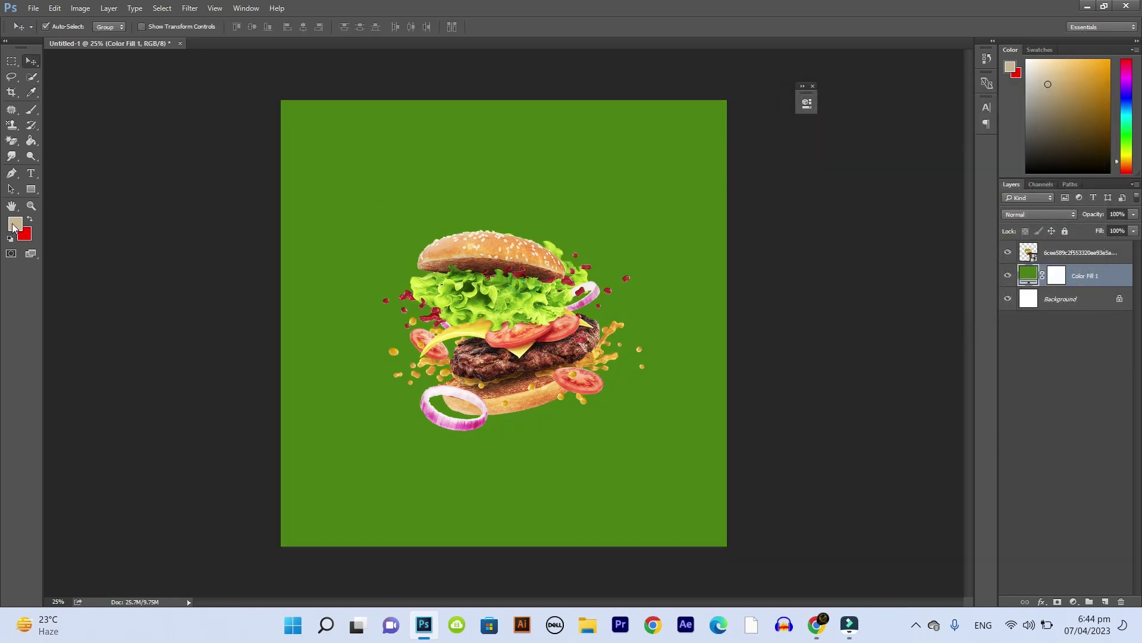
Set the foreground colour to a brighter lime green, 72c91c.
left_click(13, 227)
left_click(408, 161)
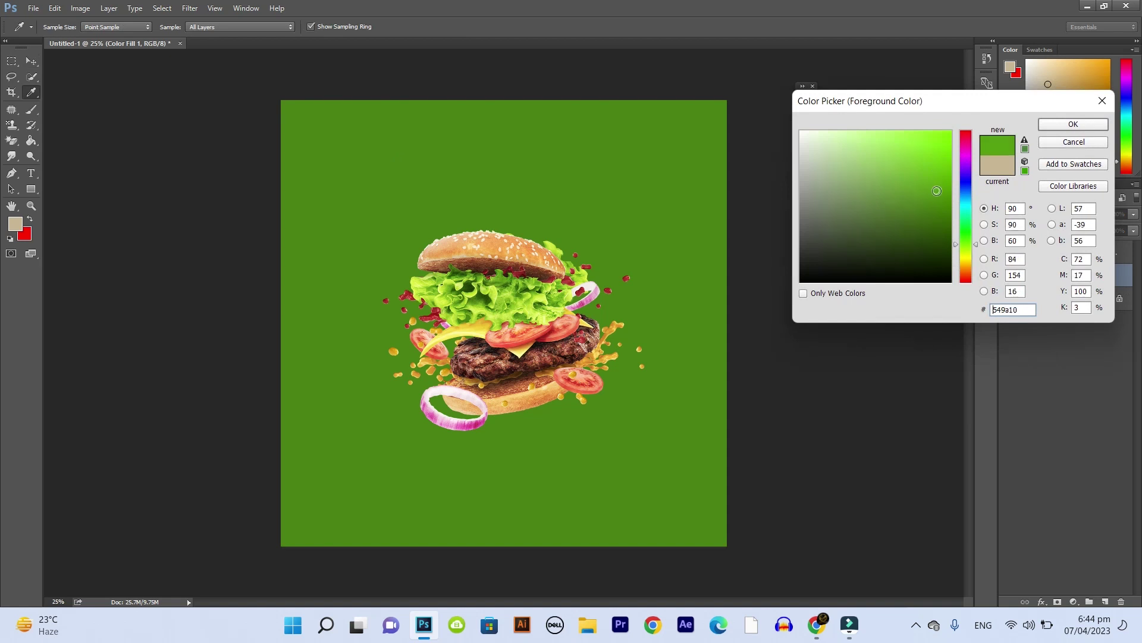
left_click_drag(939, 181, 931, 163)
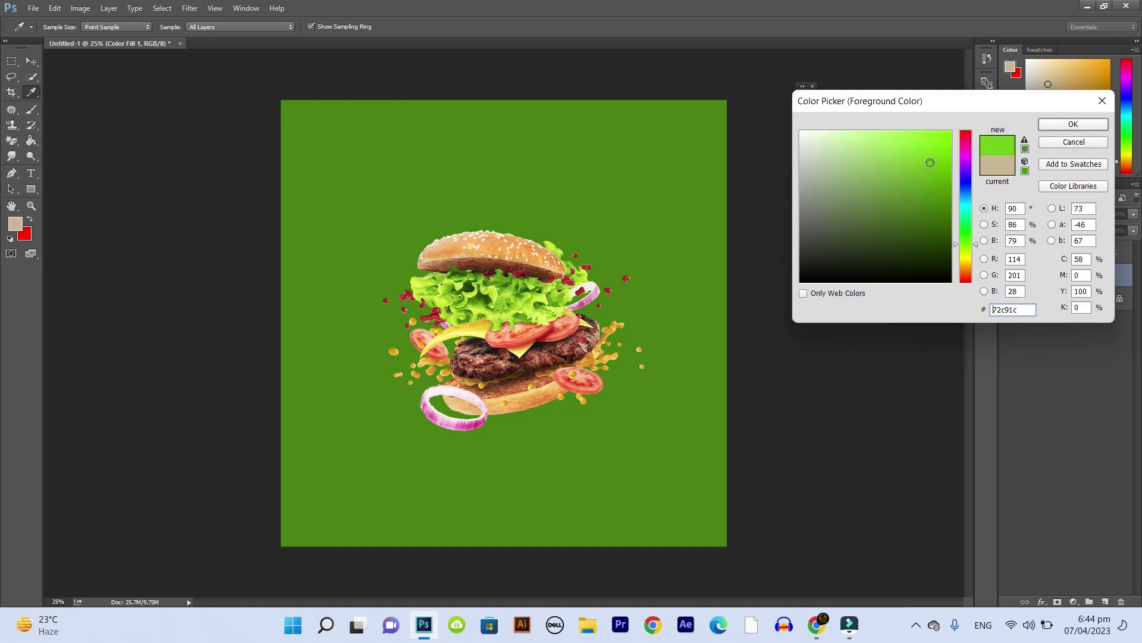
left_click(1056, 128)
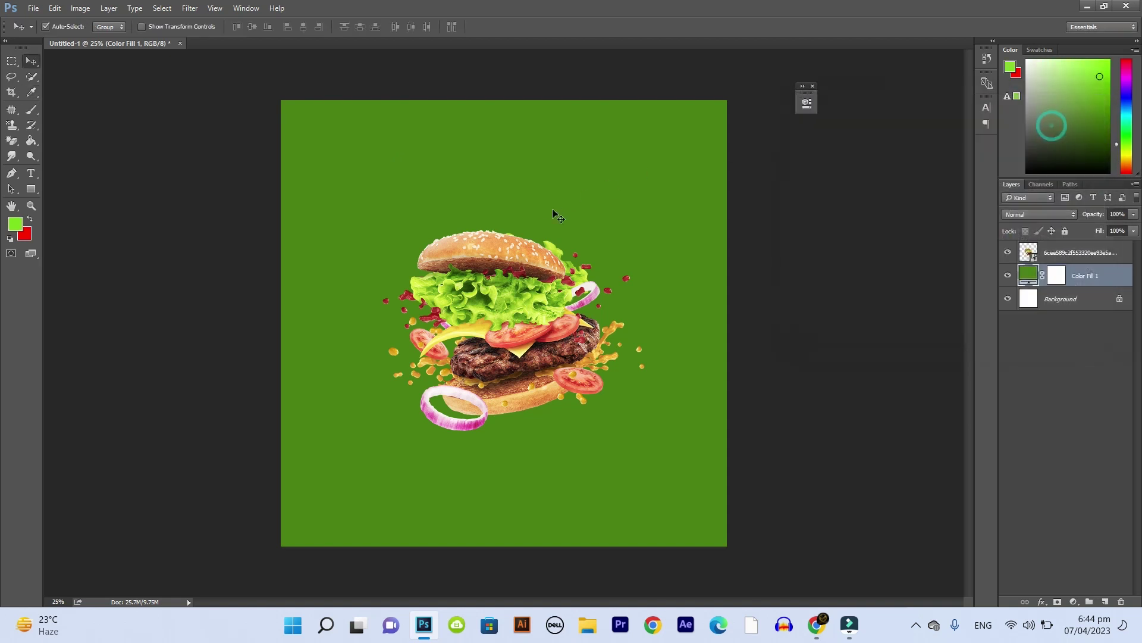
key("b")
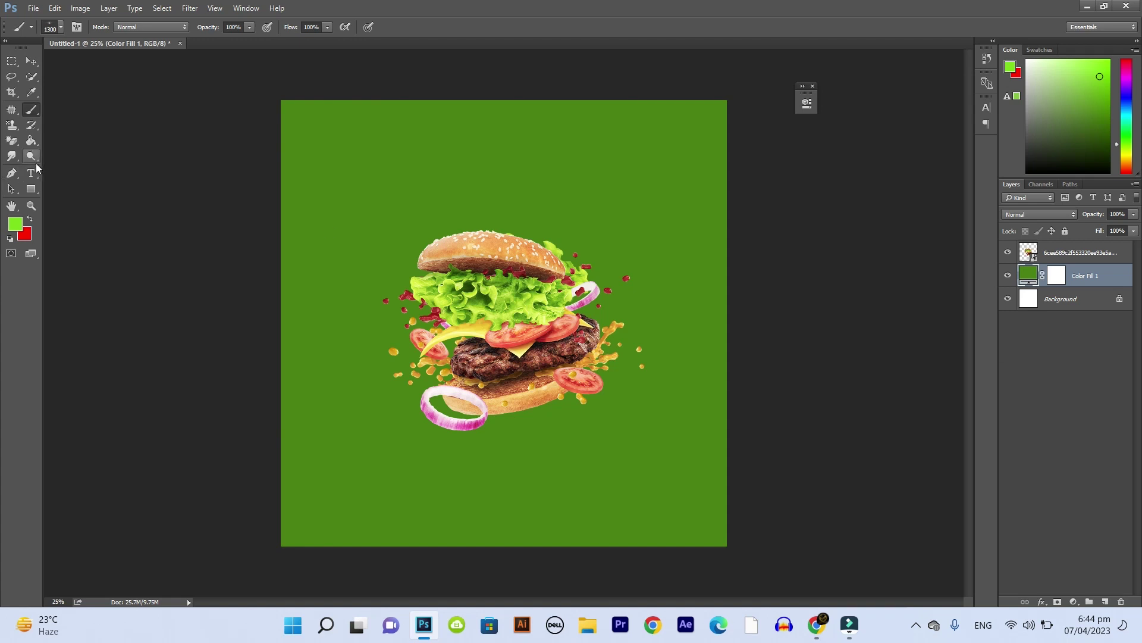
On new Layer 1, paint a soft ~2500 px bright green glow around the burger.
right_click(33, 113)
left_click(59, 104)
left_click(1104, 600)
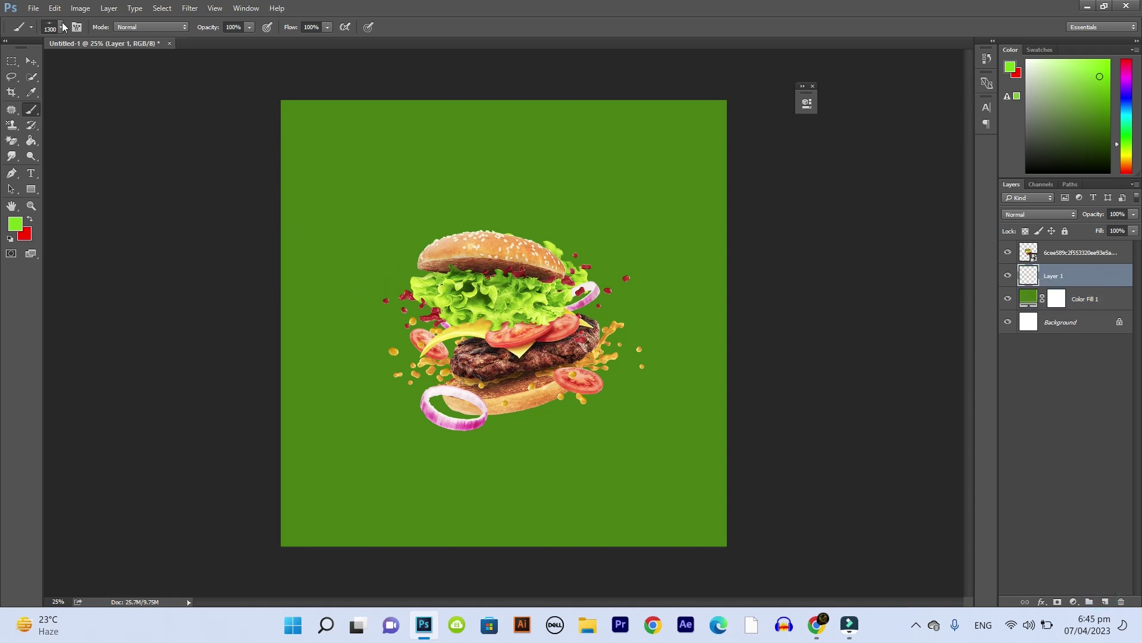
left_click(62, 26)
double_click(67, 153)
key("bracketright")
key("bracketright")
key("bracketright")
key("bracketright")
key("bracketright")
left_click(501, 325)
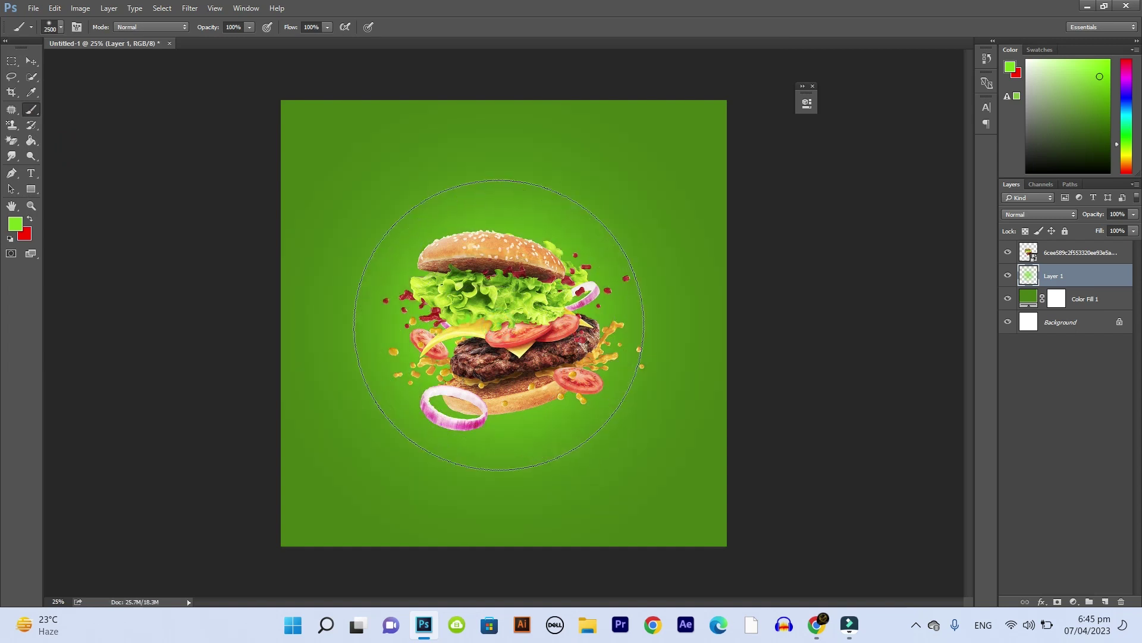
left_click(500, 326)
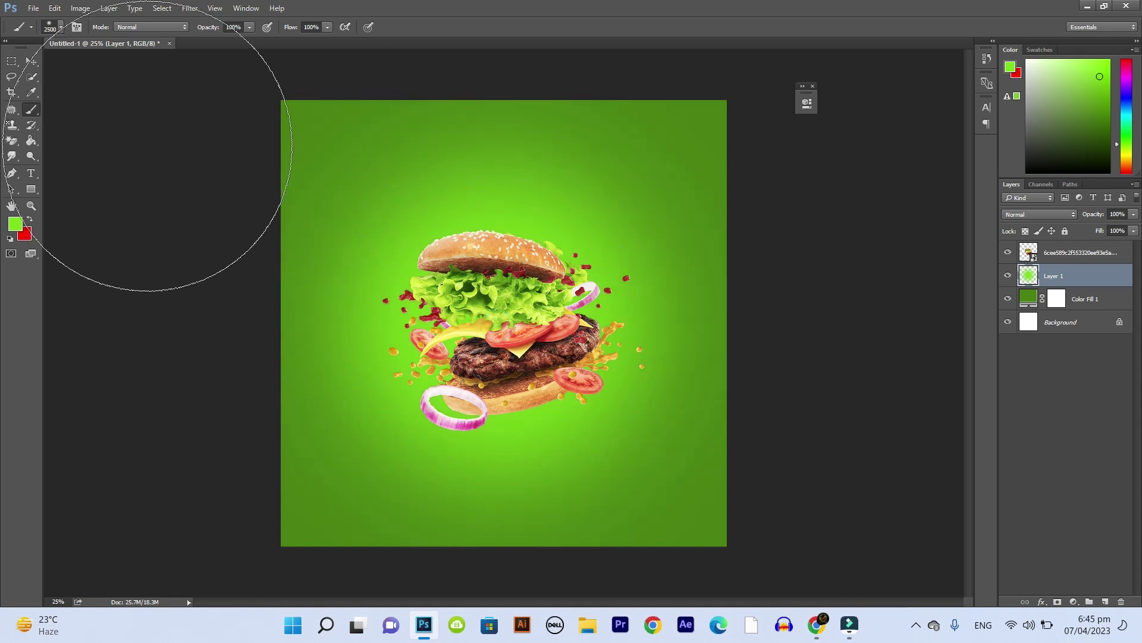
Add an empty Layer 2 and position it above Layer 1.
left_click(29, 61)
scroll(524, 413, "down", 2)
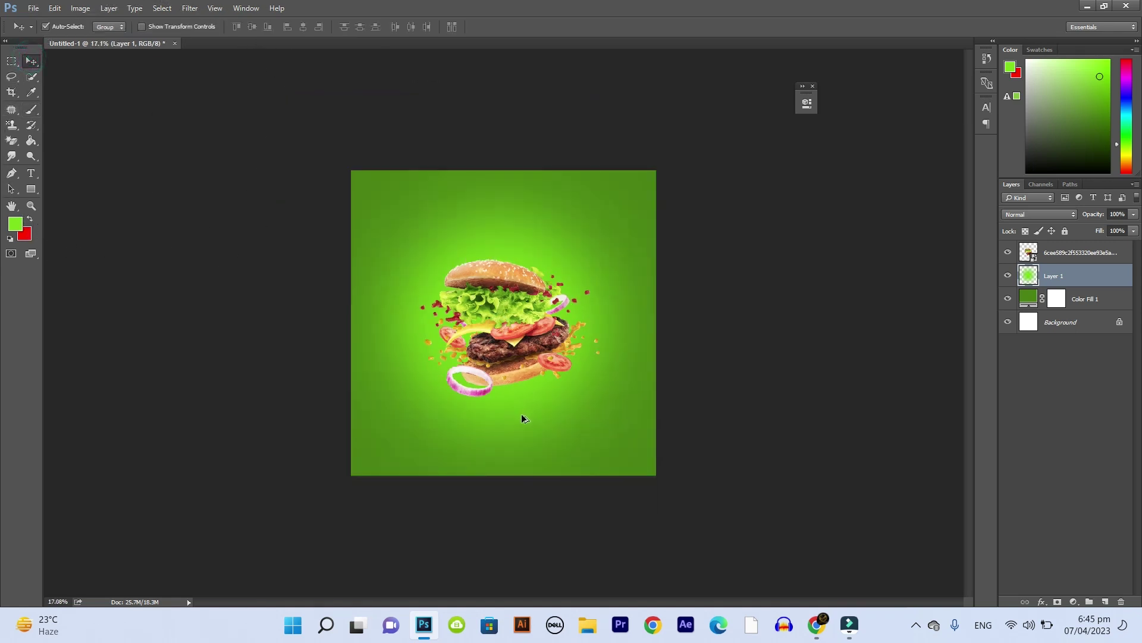
scroll(524, 413, "up", 5)
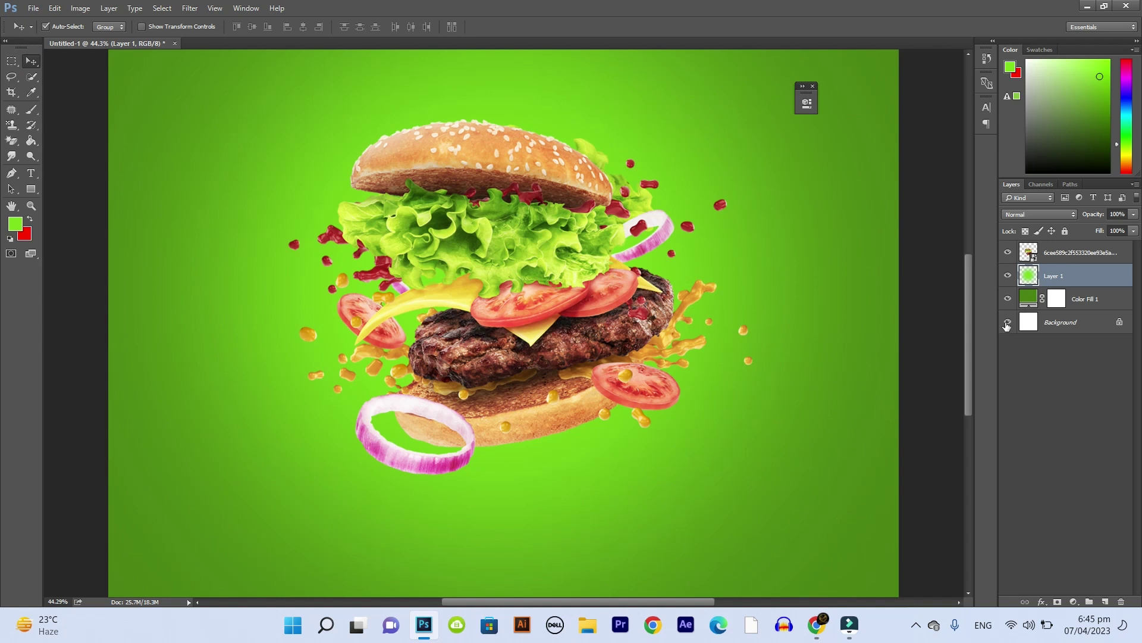
left_click(1078, 298)
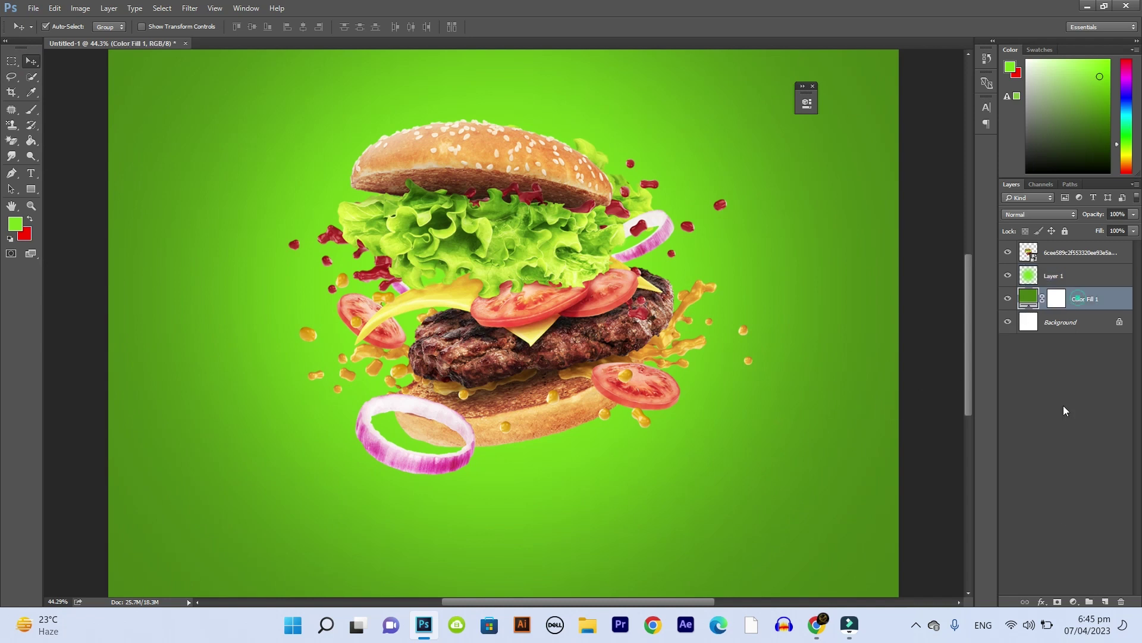
left_click(1102, 600)
left_click_drag(1078, 299, 1079, 283)
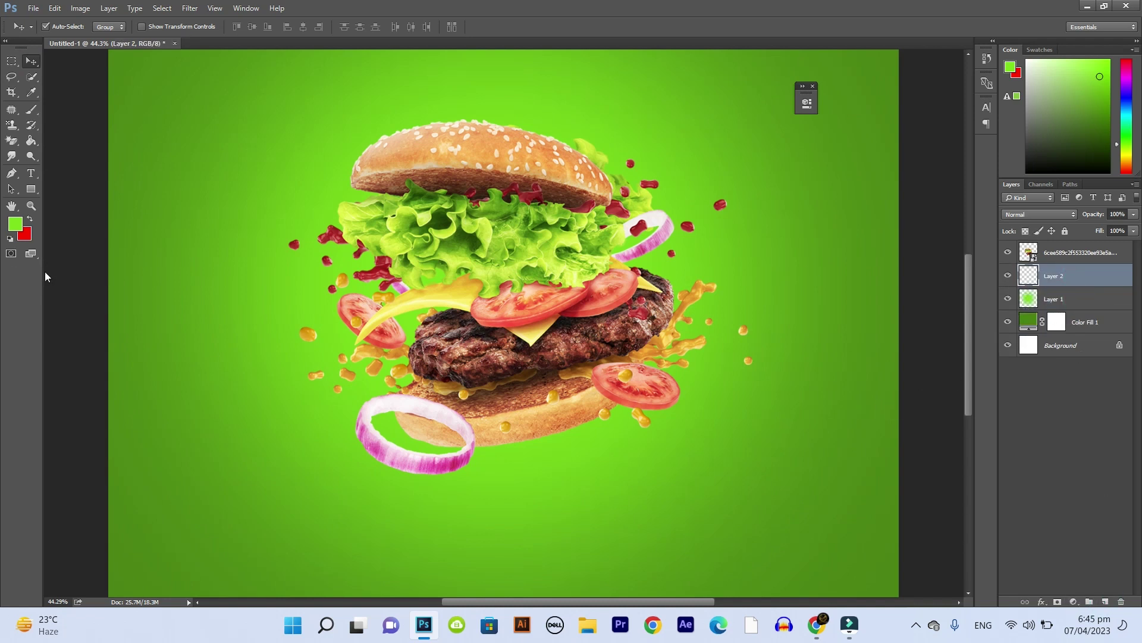
Set black 000000 foreground and a flattened, angled soft brush at 20% flow.
left_click(15, 224)
type("000000")
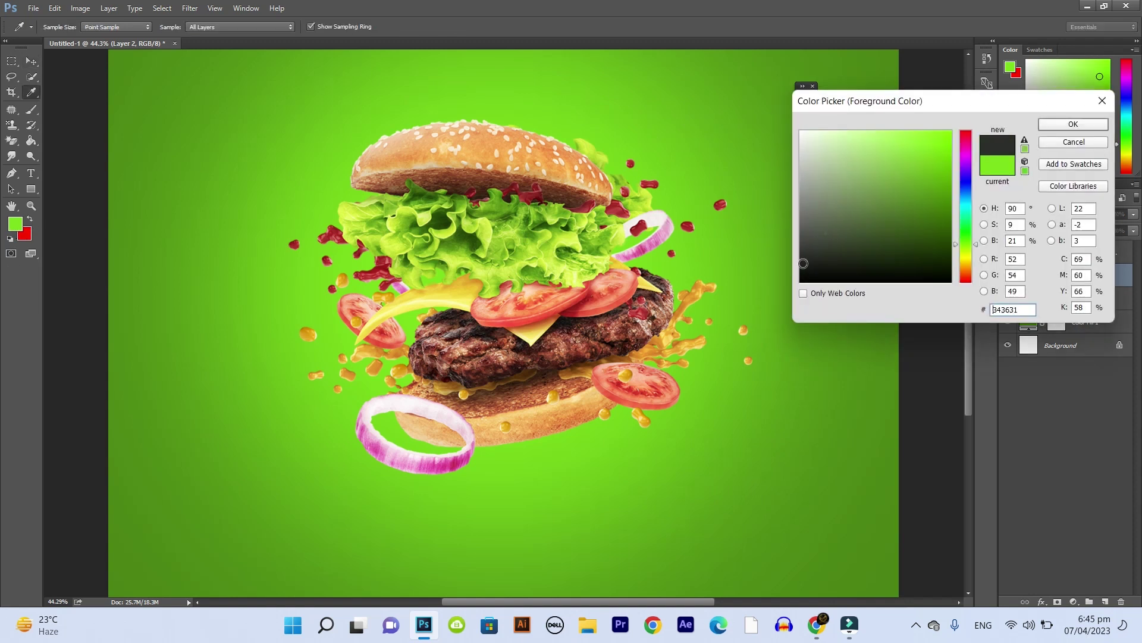
left_click(1074, 124)
left_click(30, 109)
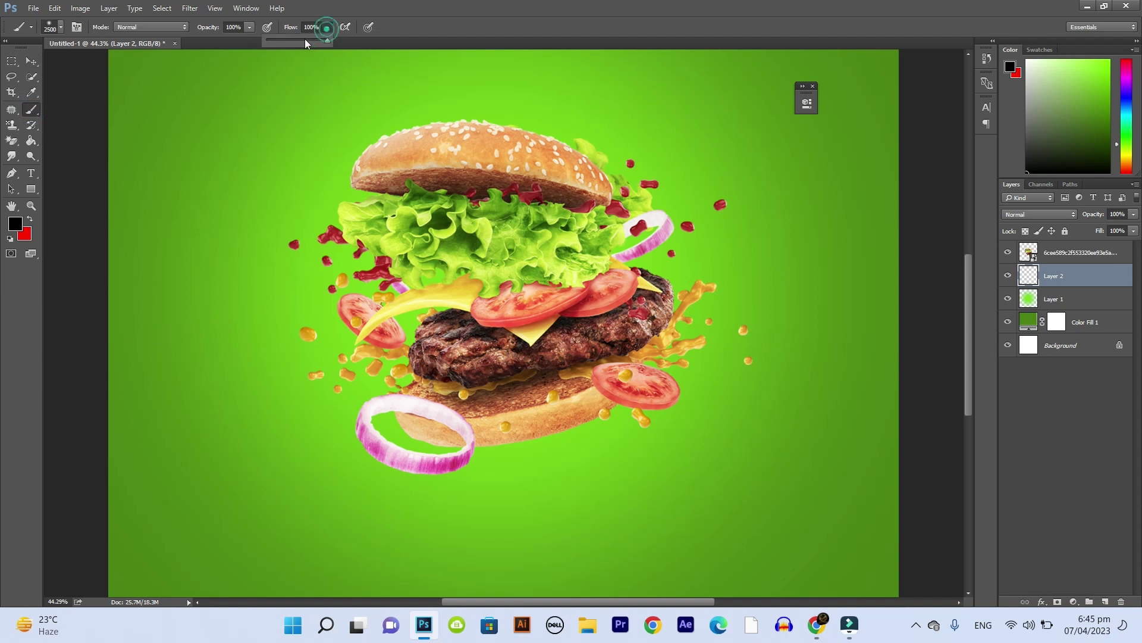
left_click_drag(269, 41, 277, 42)
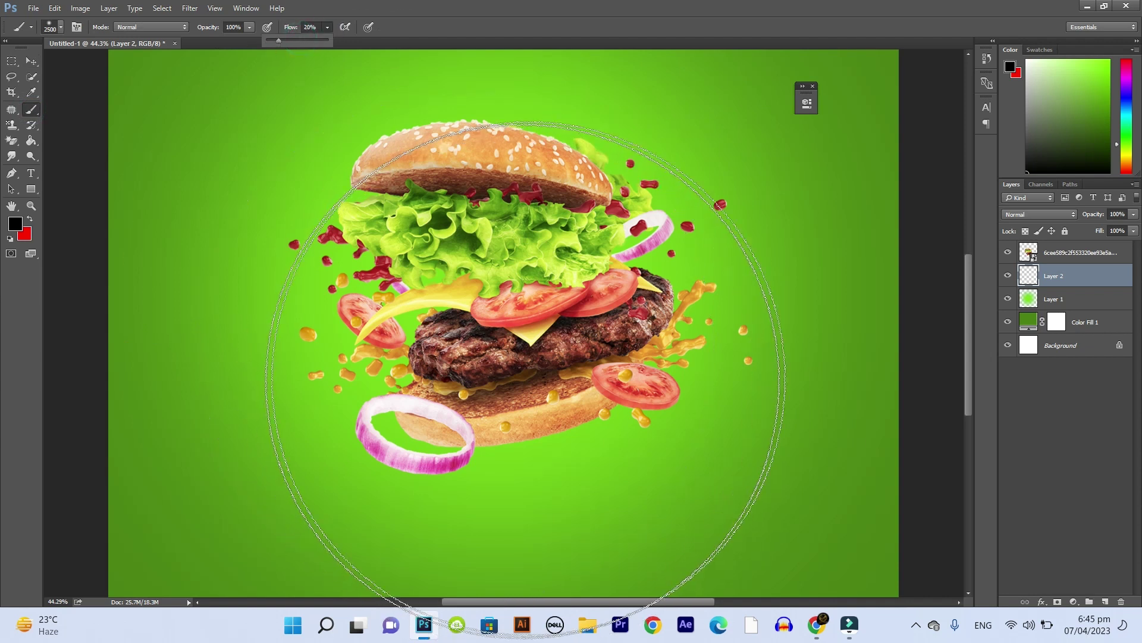
key("bracketleft")
key("bracketleft")
key("bracketleft")
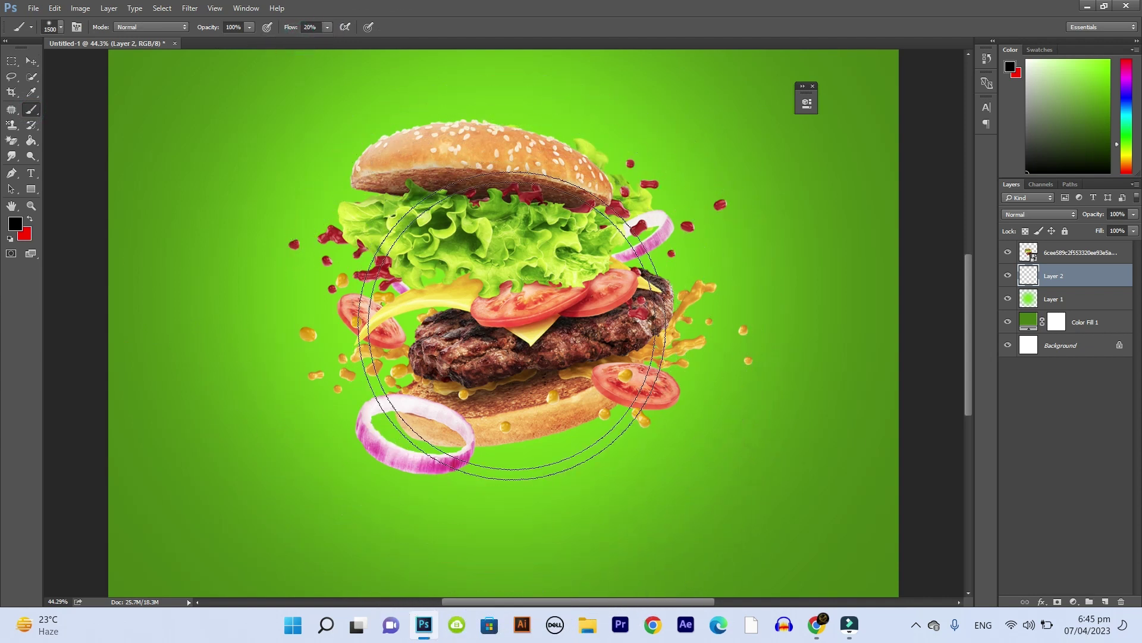
left_click(61, 26)
left_click_drag(41, 66, 22, 70)
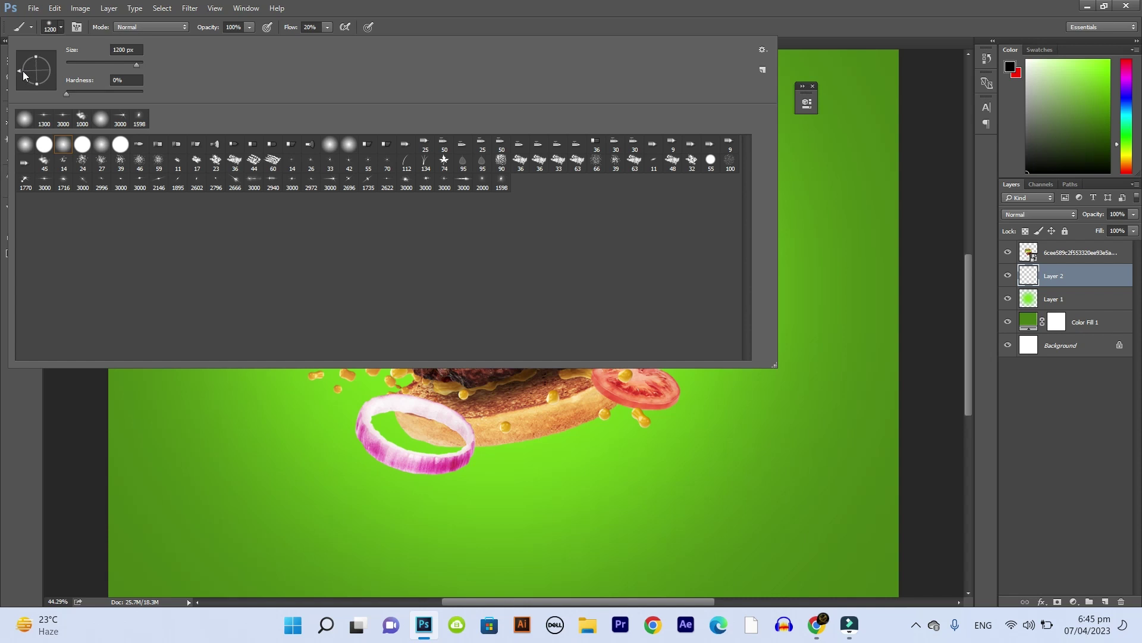
left_click_drag(34, 55, 35, 70)
left_click(552, 416)
Paint soft dark shadows under the bottom bun and the onion ring.
mouse_move(507, 441)
left_mouse_down()
mouse_move(535, 432)
mouse_move(503, 426)
mouse_move(542, 417)
left_mouse_up()
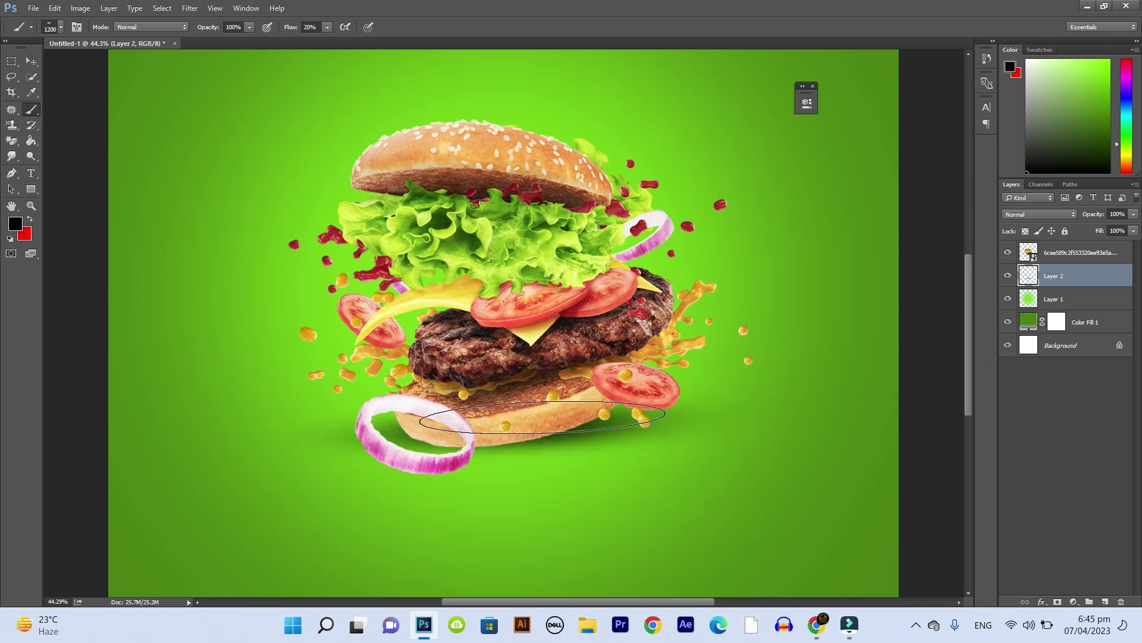
key("bracketleft")
key("bracketleft")
key("bracketleft")
key("bracketright")
key("bracketright")
left_click(428, 472)
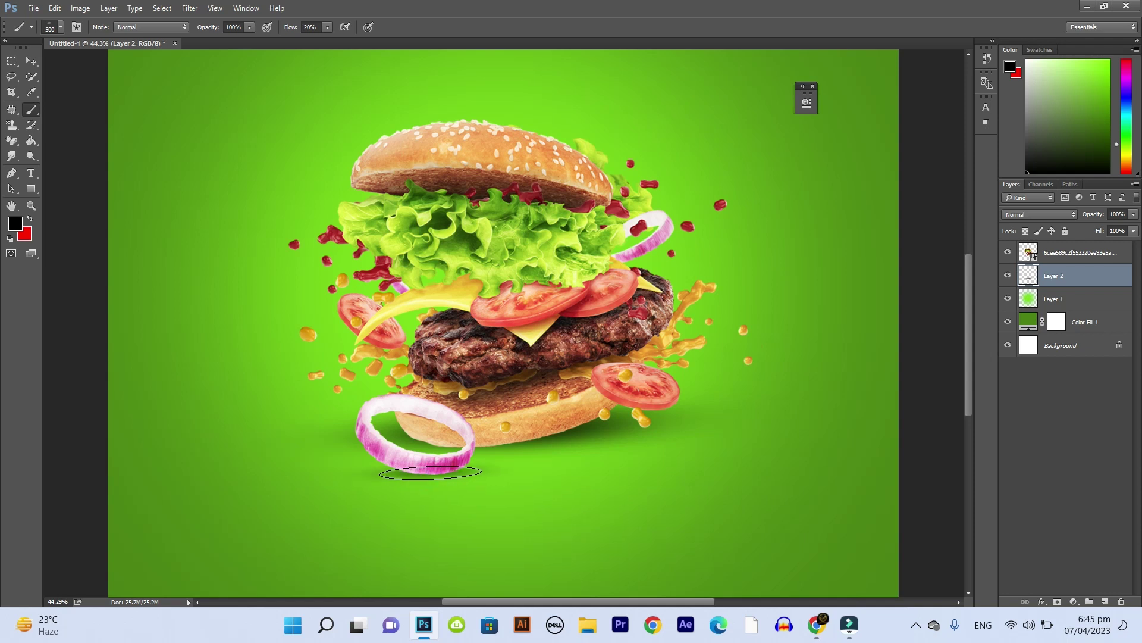
key("bracketright")
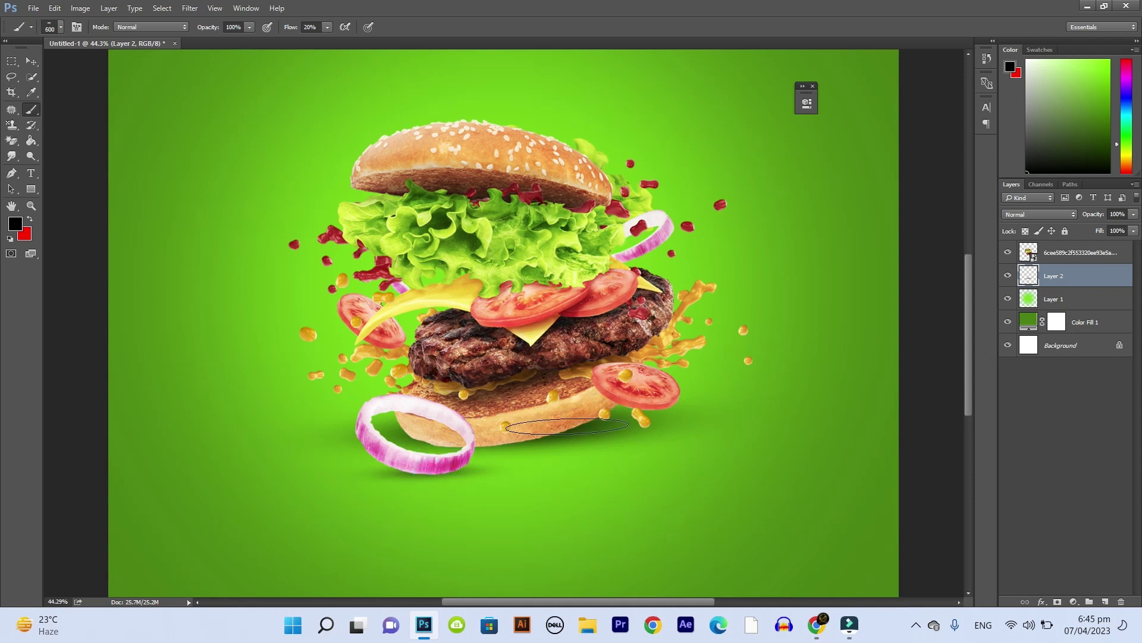
key("bracketright")
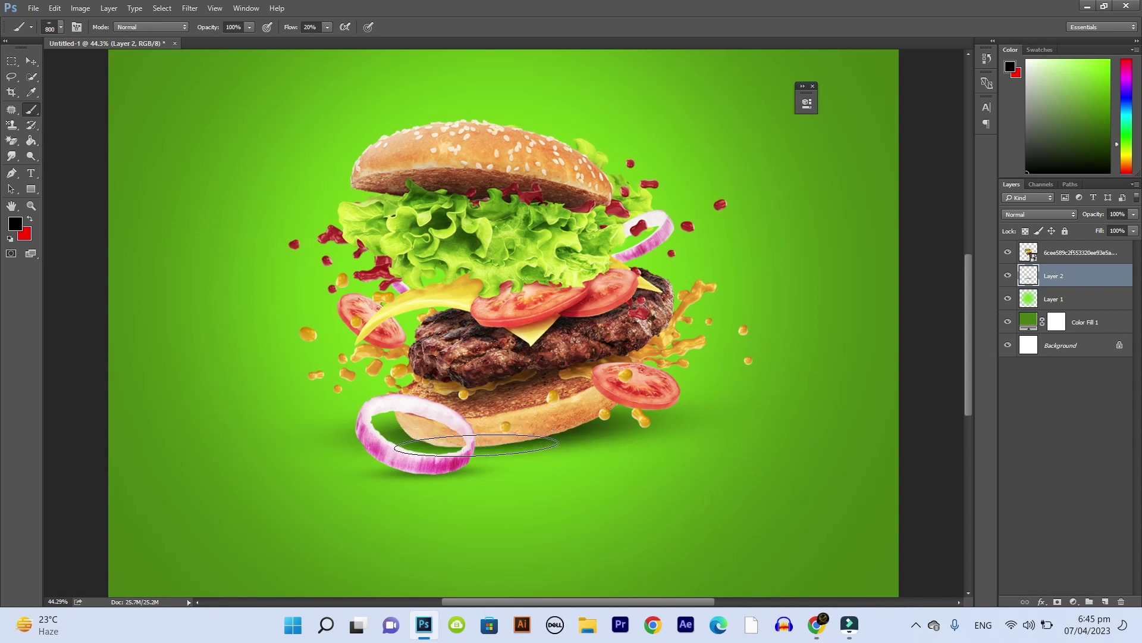
left_click(577, 430)
key("bracketleft")
key("bracketleft")
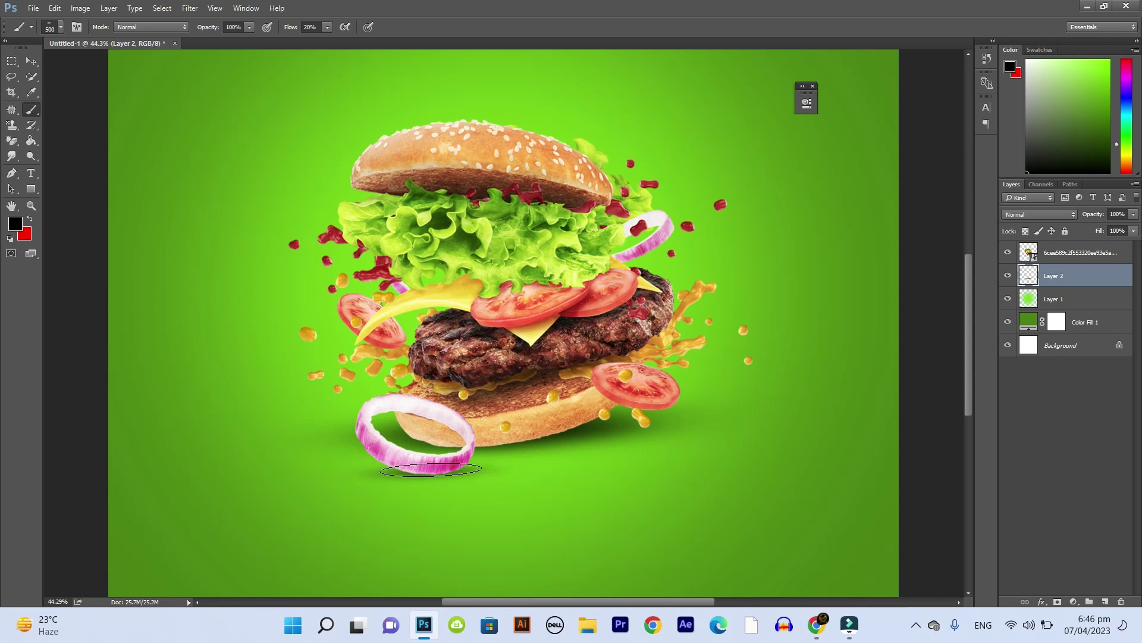
key("bracketleft")
Rotate the brush tip back to horizontal.
scroll(552, 189, "down", 1)
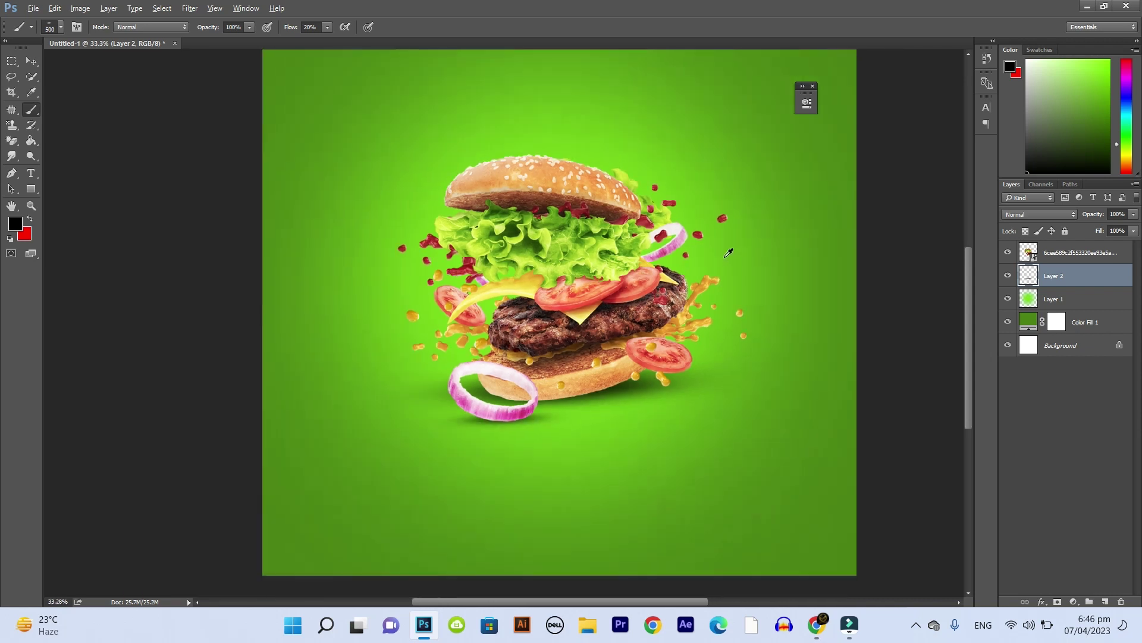
scroll(535, 268, "down", 1)
scroll(530, 310, "down", 1)
scroll(524, 342, "down", 1)
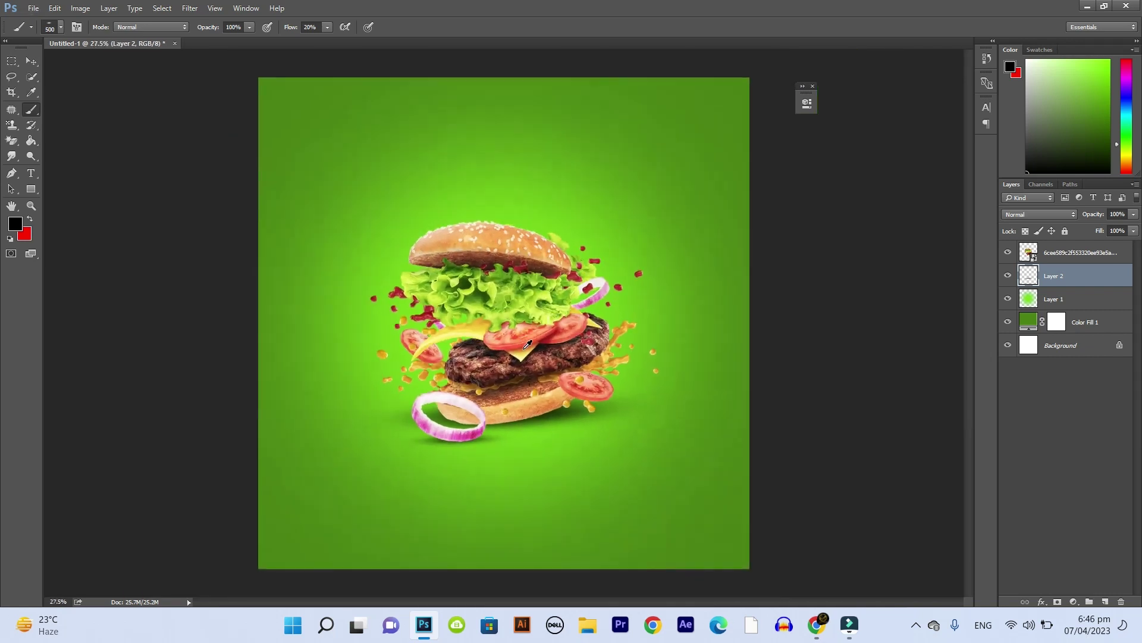
left_click(62, 27)
left_click_drag(37, 60, 39, 62)
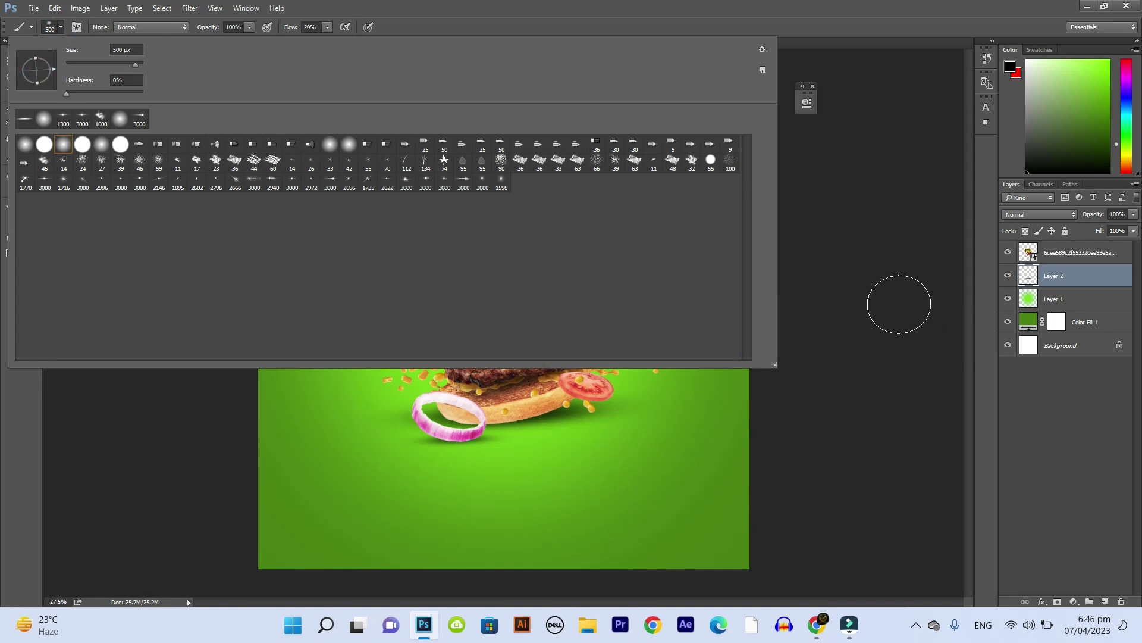
left_click(898, 306)
Add a large BURGER text layer and move it to the top centre.
key("t")
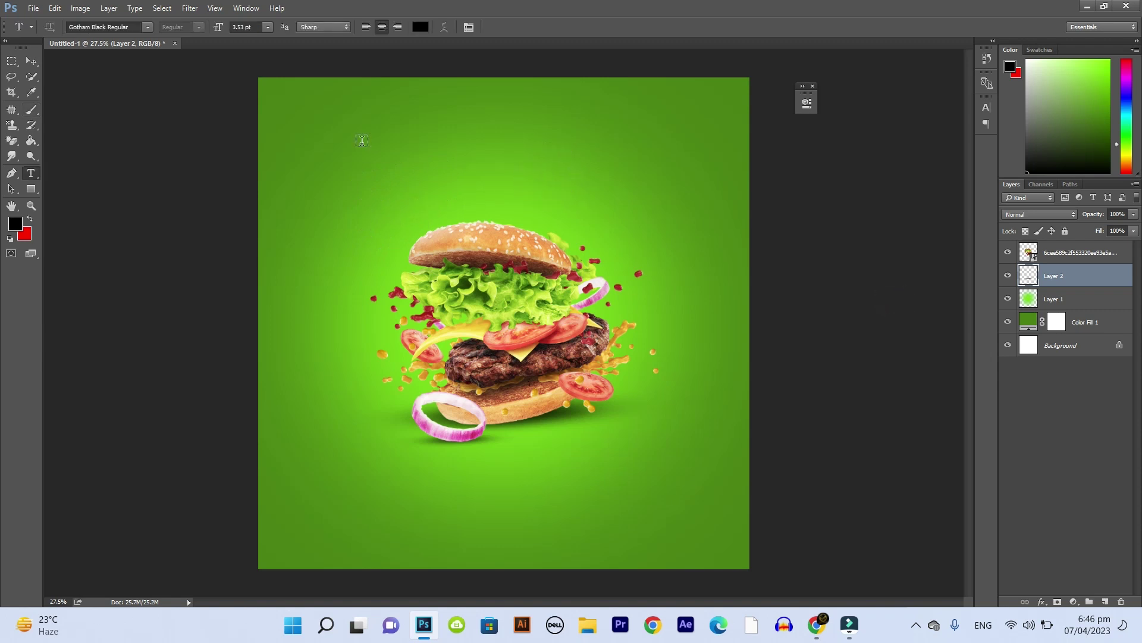
left_click(362, 140)
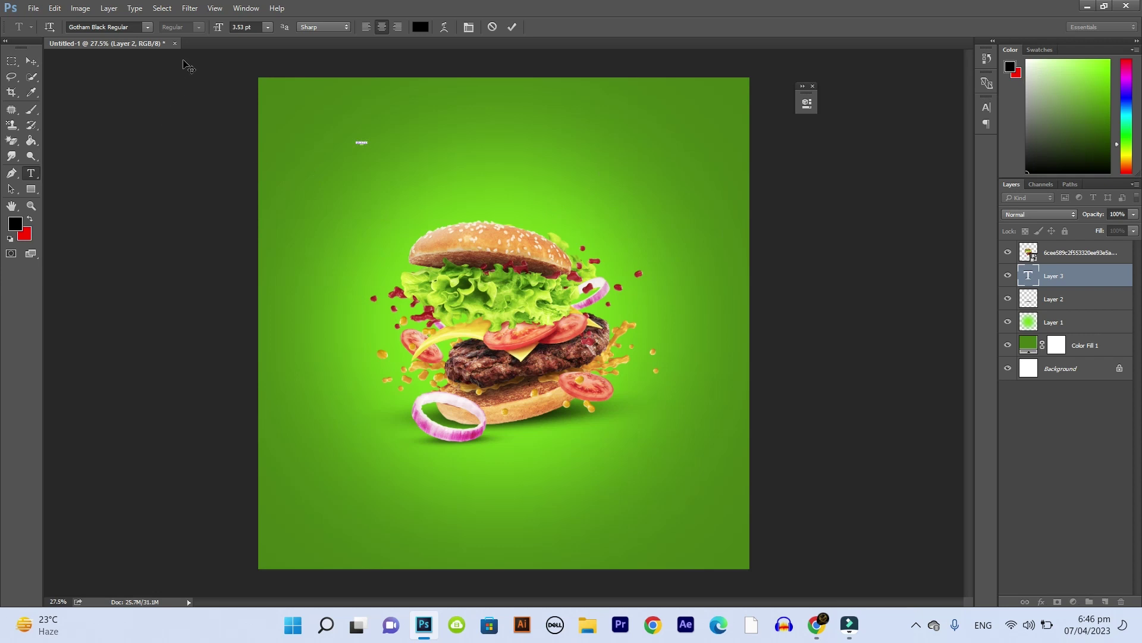
left_click_drag(218, 29, 259, 28)
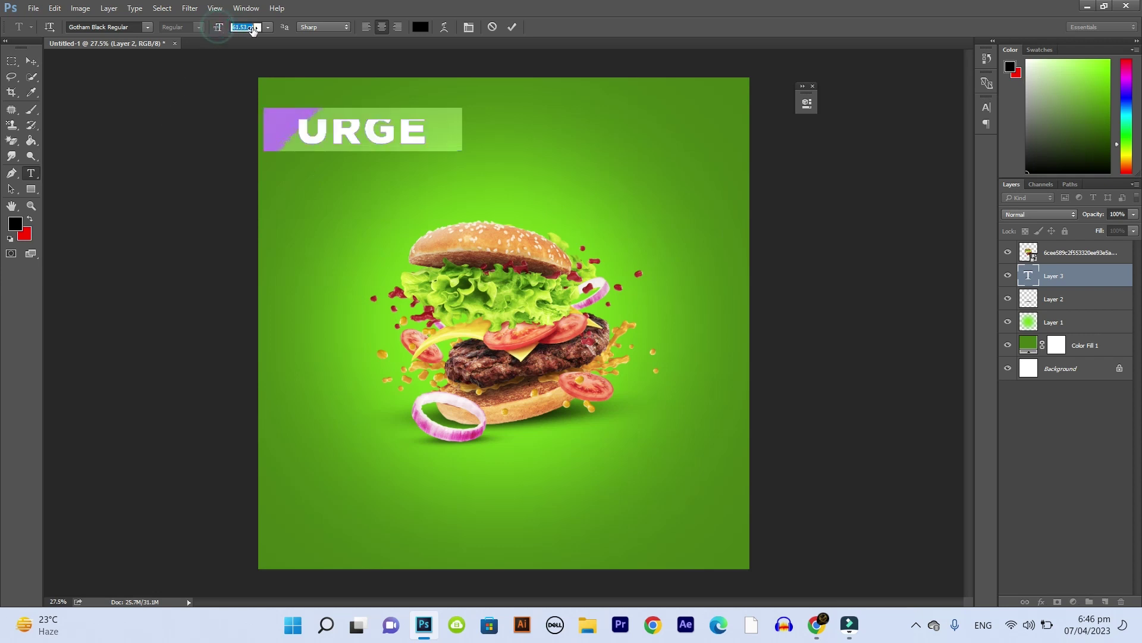
left_click(31, 62)
left_click_drag(408, 174, 539, 214)
Set BURGER in Open Sans Extrabold Italic with tighter tracking.
double_click(400, 135)
left_click(136, 27)
key("Down")
key("Down")
key("Down")
key("Down")
key("Down")
key("Down")
key("Down")
key("Down")
key("Down")
key("Down")
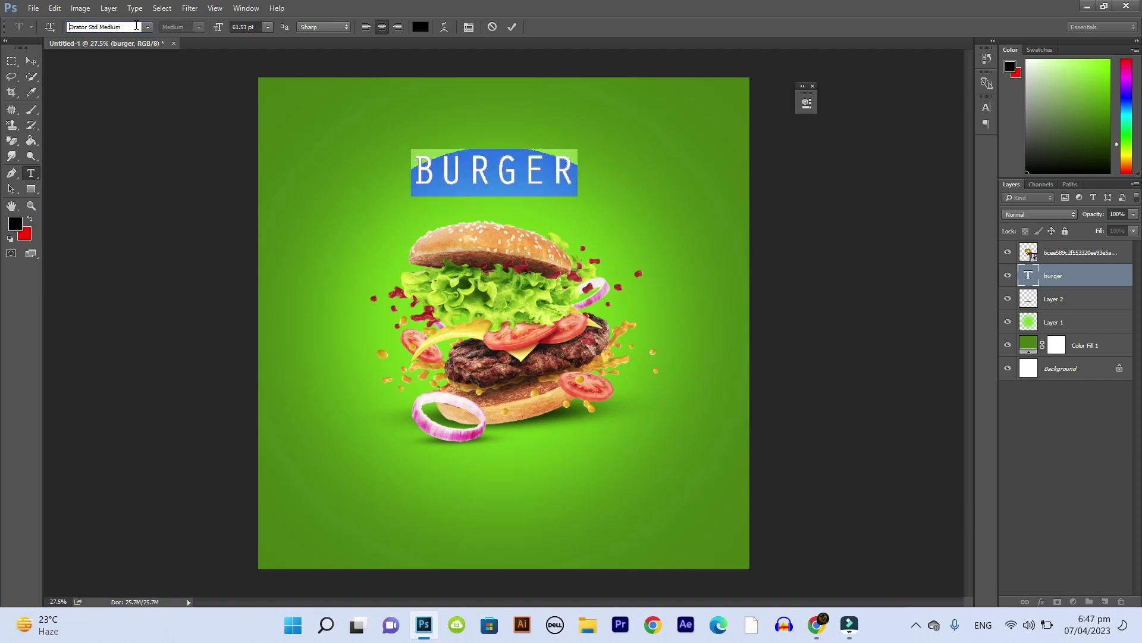
key("Up")
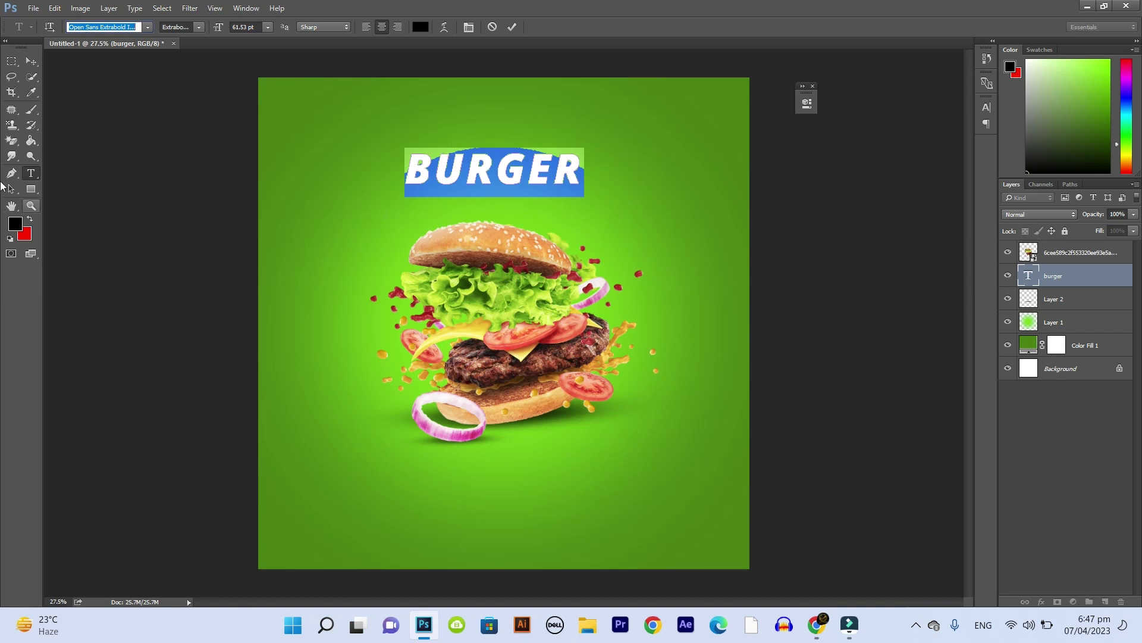
left_click(35, 62)
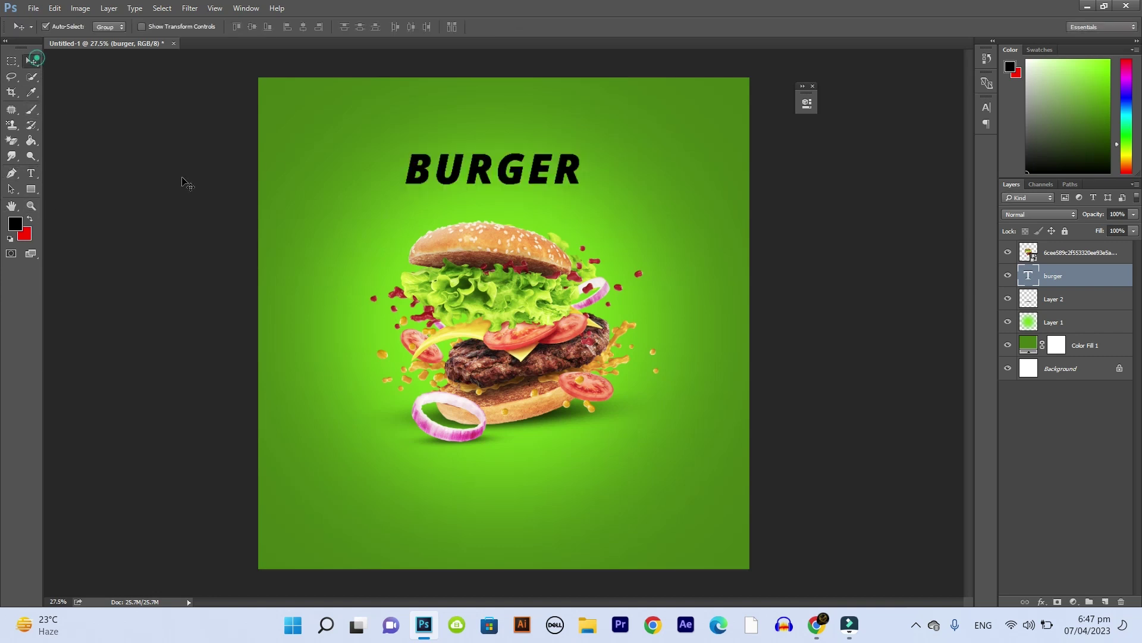
double_click(1029, 278)
key("alt+Left")
key("alt+Left")
key("alt+Left")
key("alt+Left")
key("alt+Left")
key("alt+Left")
key("alt+Left")
key("alt+Left")
key("alt+Left")
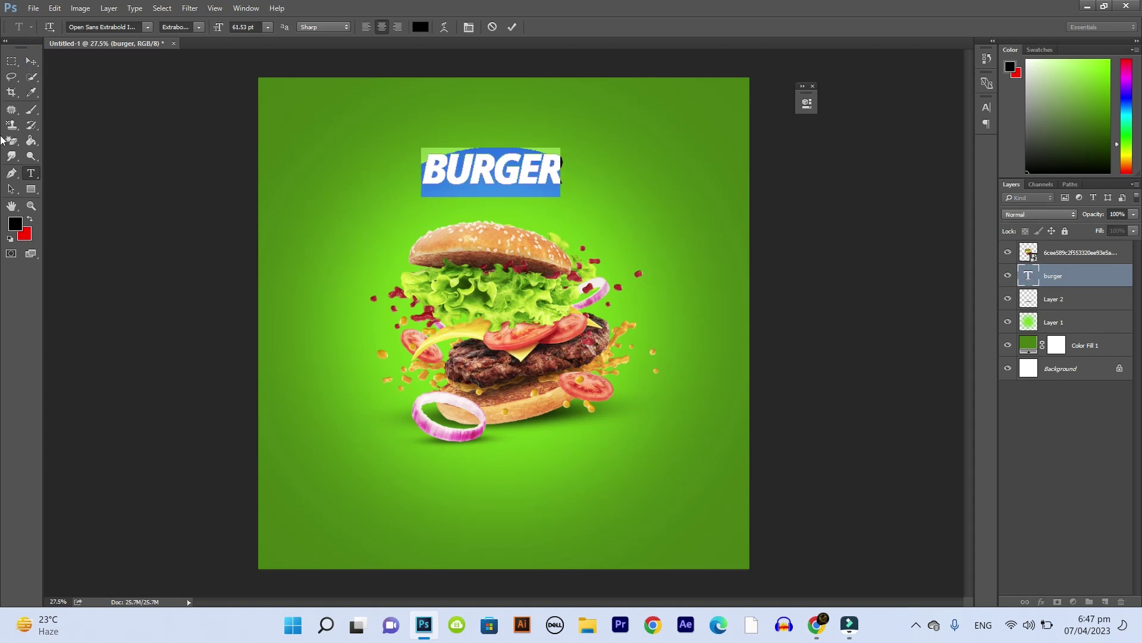
left_click(27, 60)
Scale BURGER to about double size and colour it #ffffff.
key("ctrl+t")
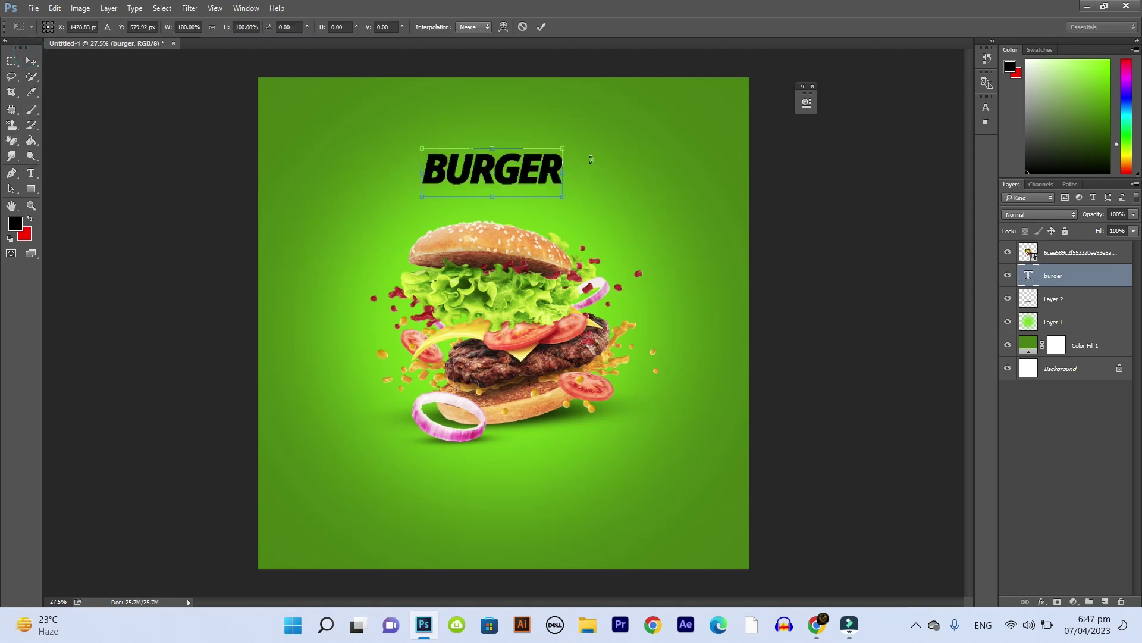
left_click_drag(564, 143, 629, 142)
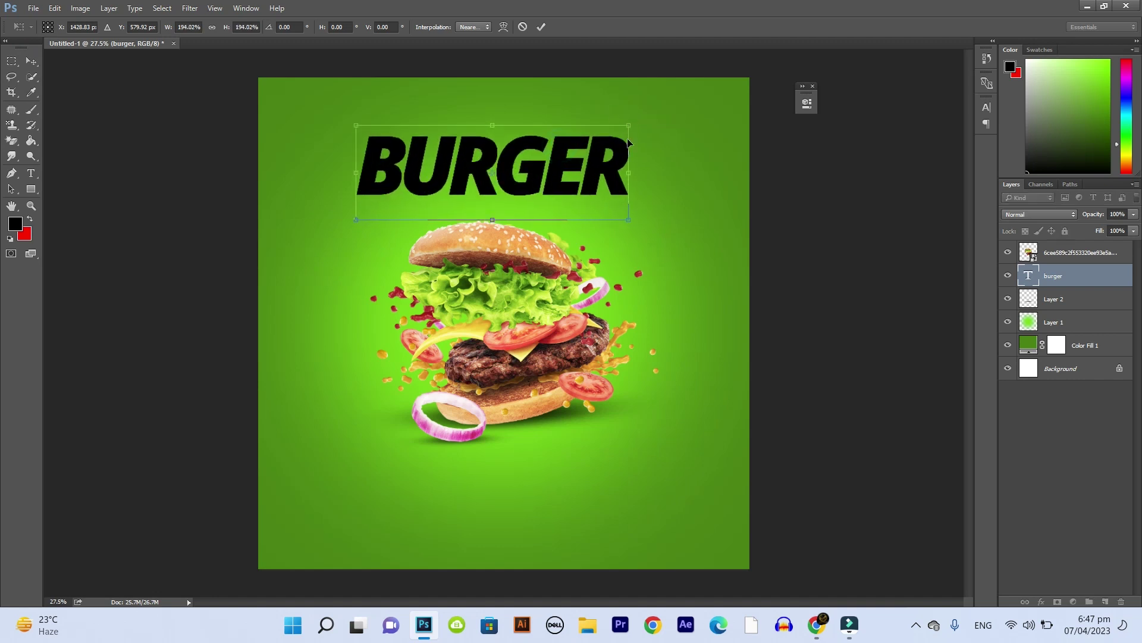
key("Return")
double_click(1030, 277)
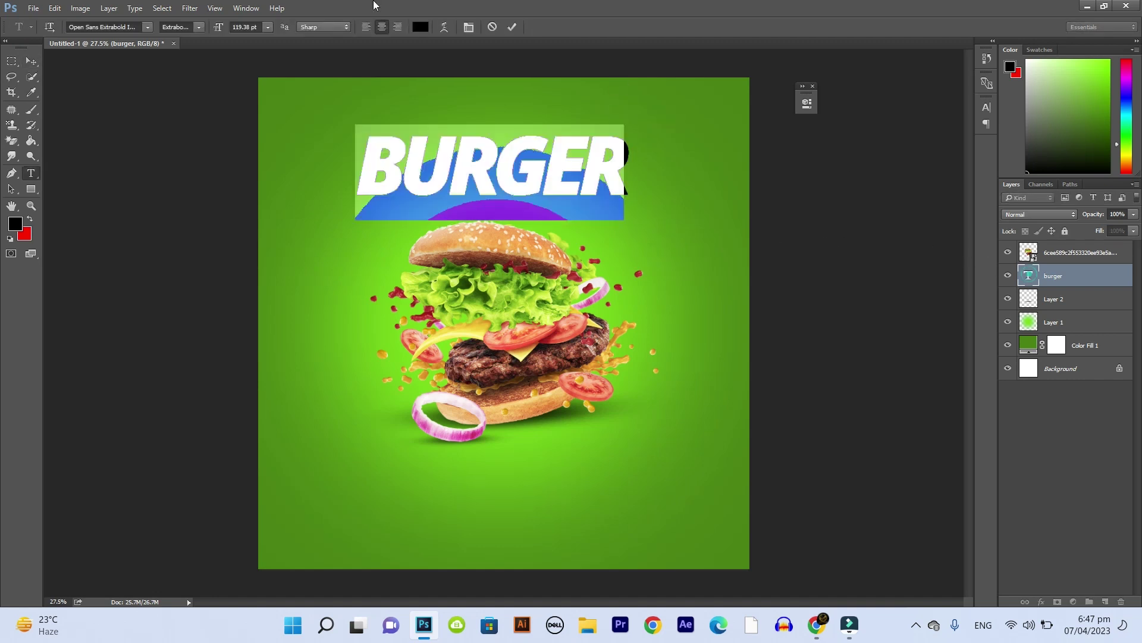
left_click(420, 27)
type("ffffff")
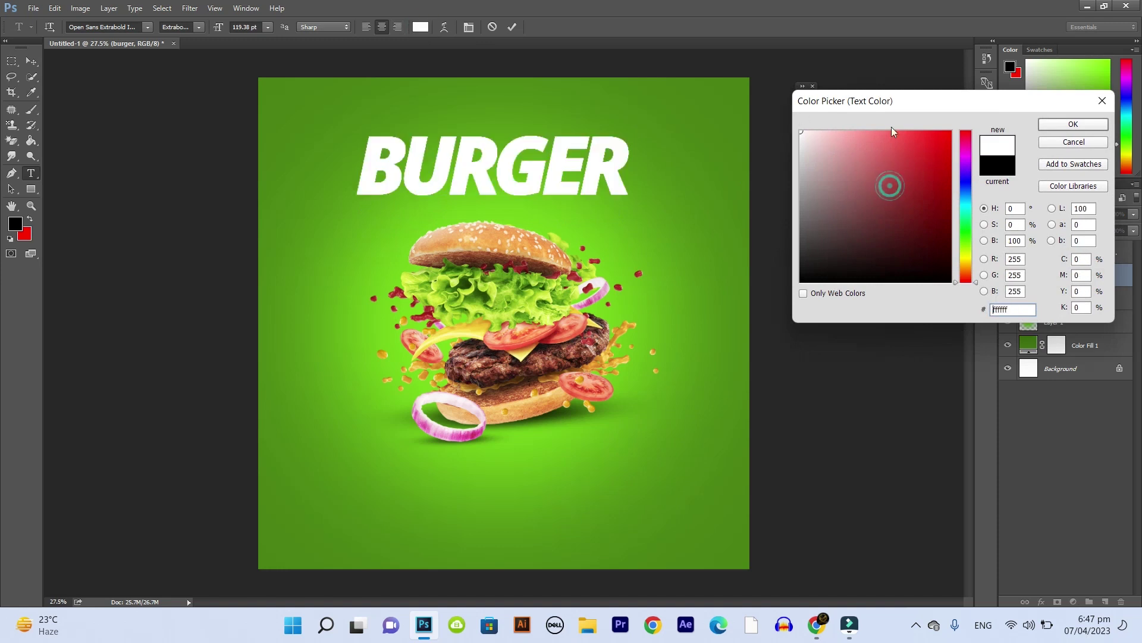
left_click(1050, 124)
left_click(30, 61)
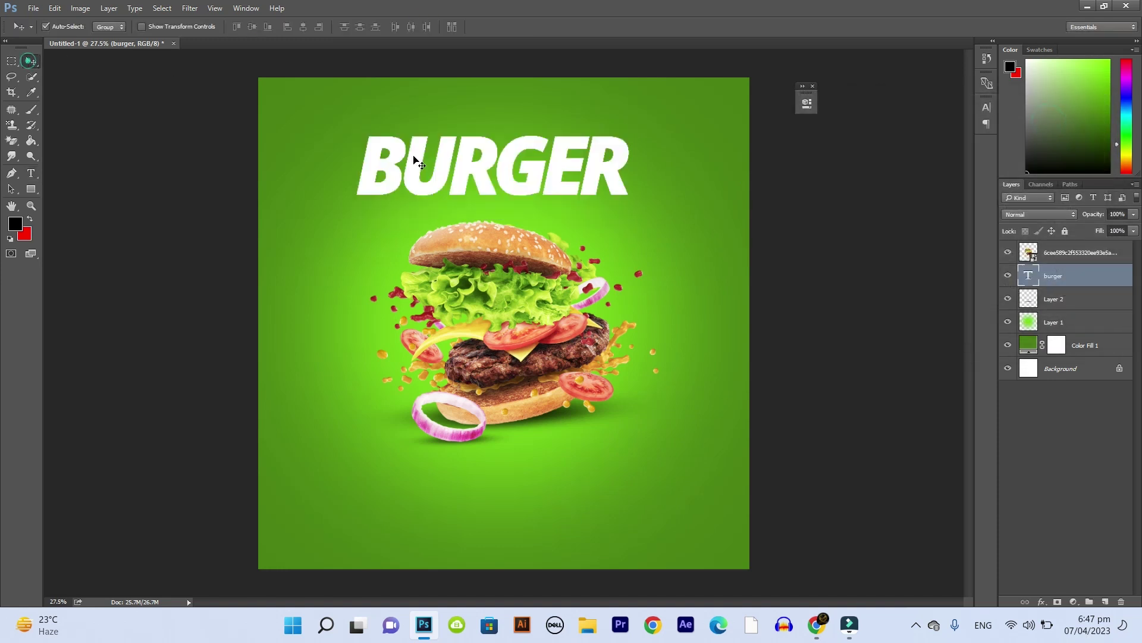
Move BURGER down toward the burger and enlarge it slightly.
left_click_drag(567, 185, 569, 231)
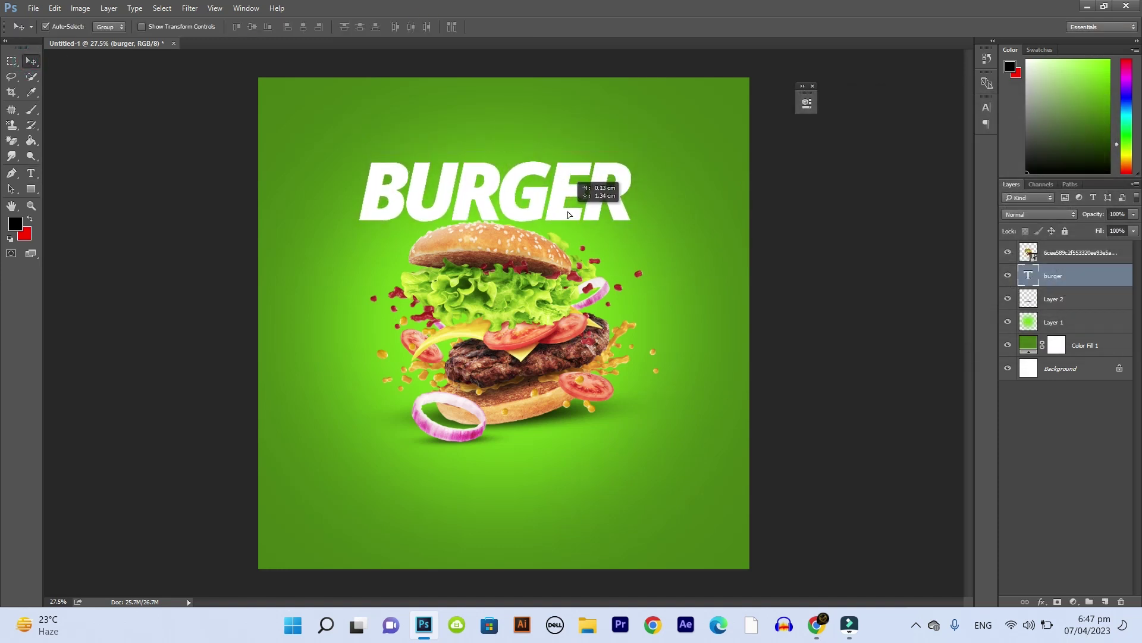
key("ctrl+t")
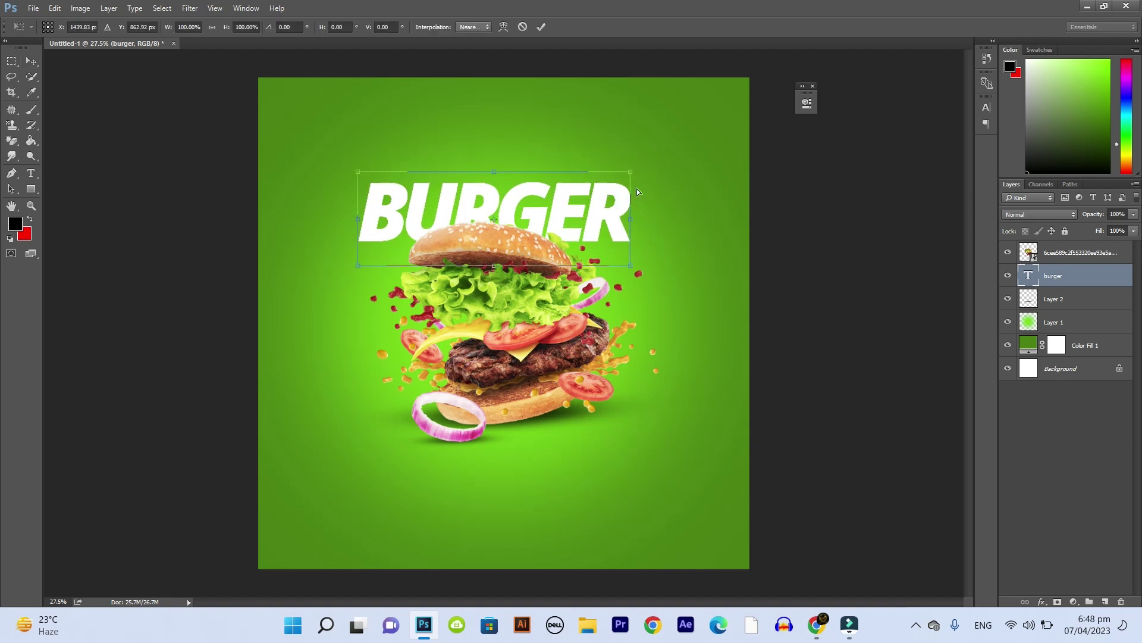
left_click_drag(635, 173, 658, 164)
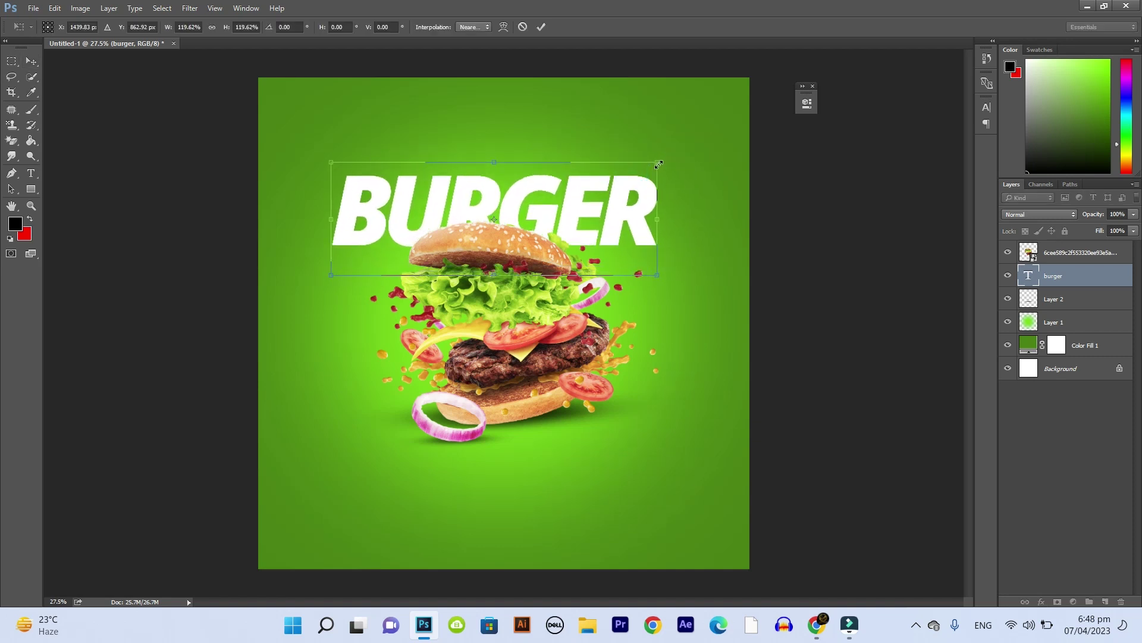
left_click(504, 27)
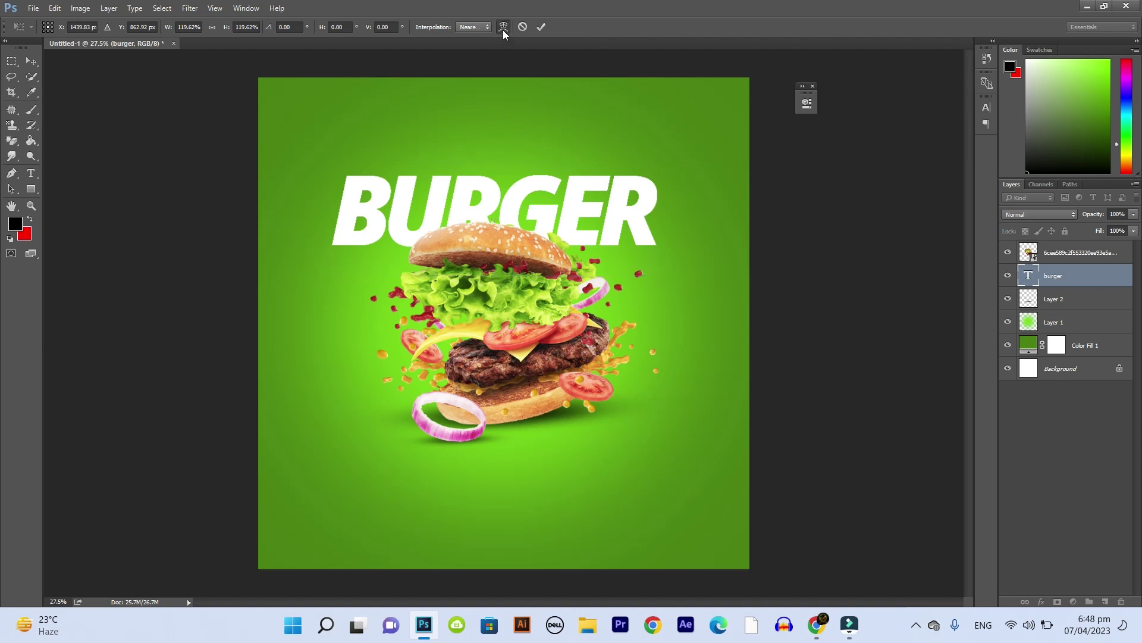
Warp BURGER with the Arch style and lower it onto the top bun.
left_click(132, 25)
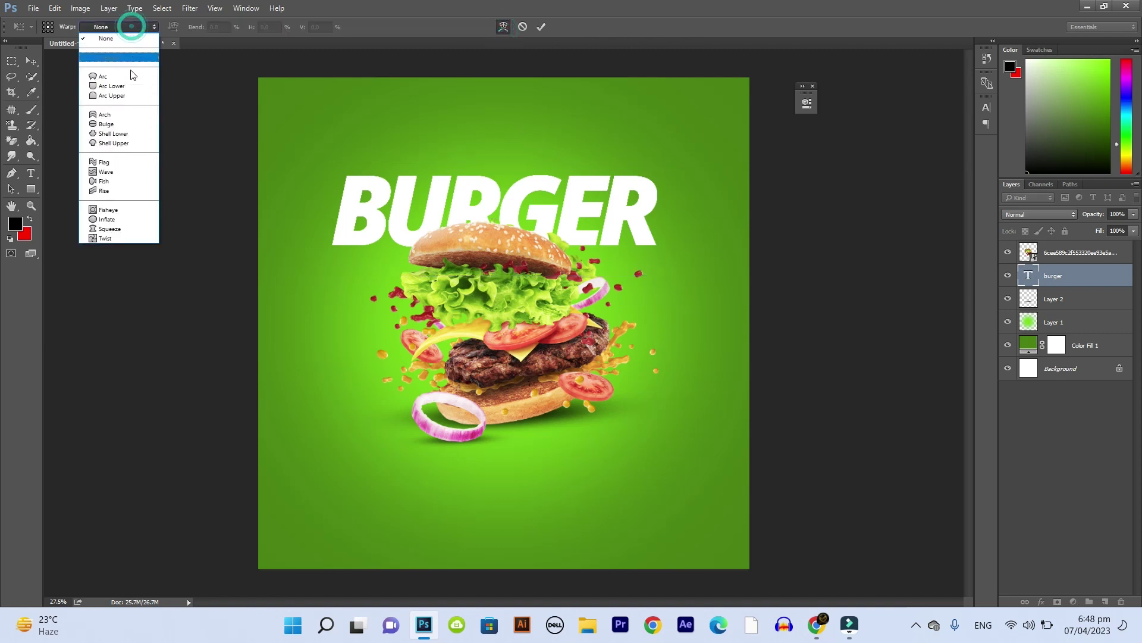
left_click(125, 113)
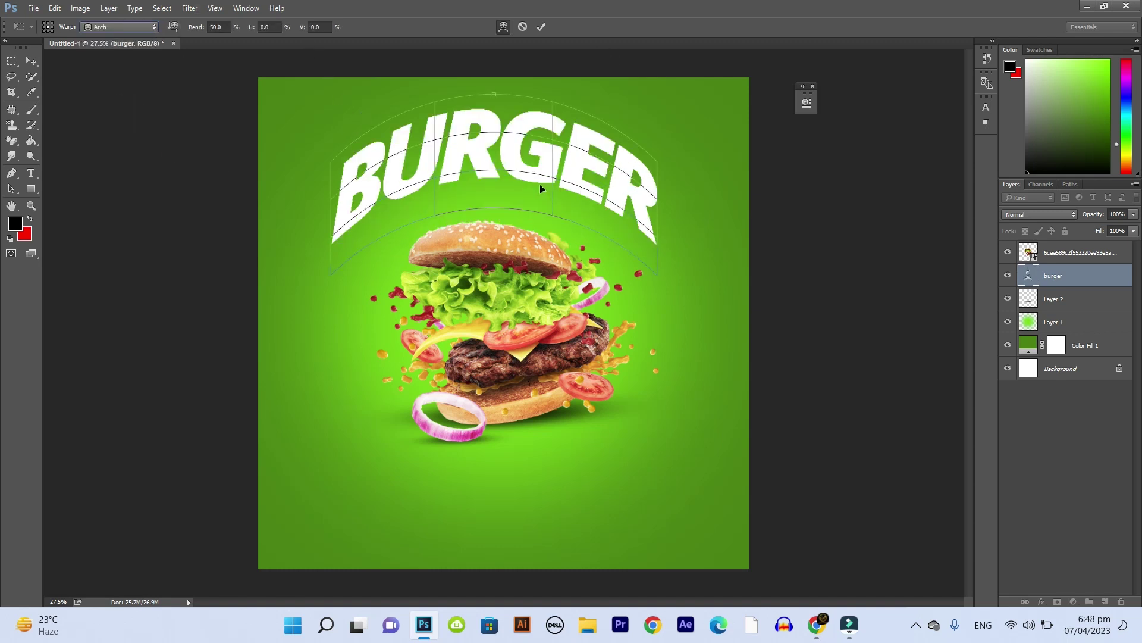
left_click_drag(496, 159, 515, 214)
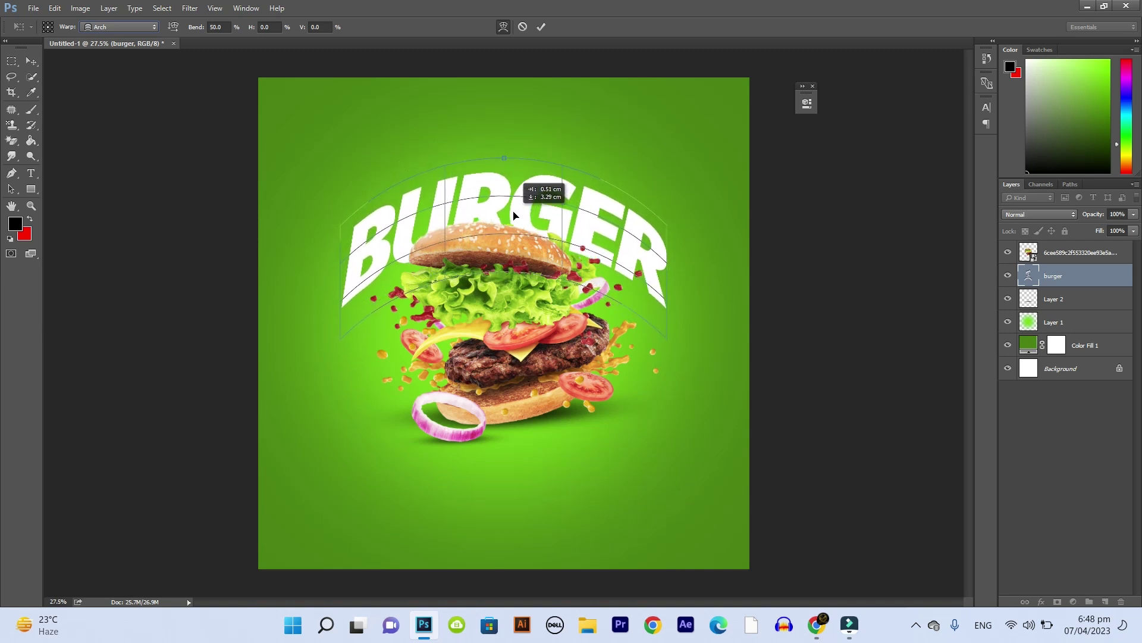
left_click_drag(516, 215, 516, 221)
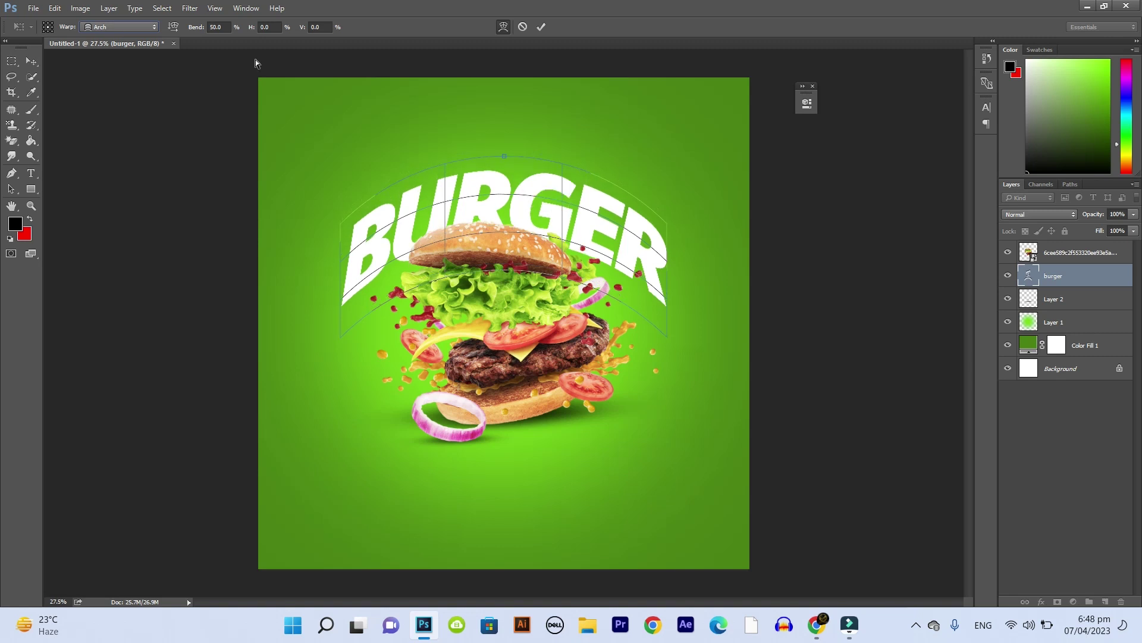
left_click(32, 62)
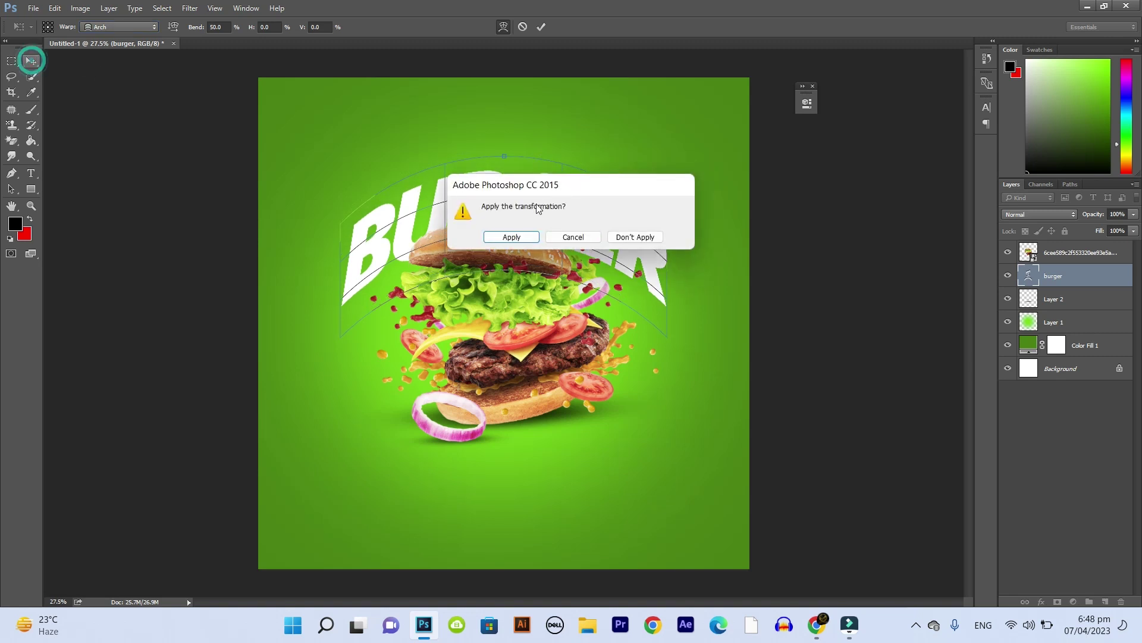
left_click(511, 236)
scroll(842, 296, "down", 1)
scroll(519, 398, "down", 1)
Type NEW HOT, shrink it and centre it just above BURGER.
scroll(530, 468, "up", 1)
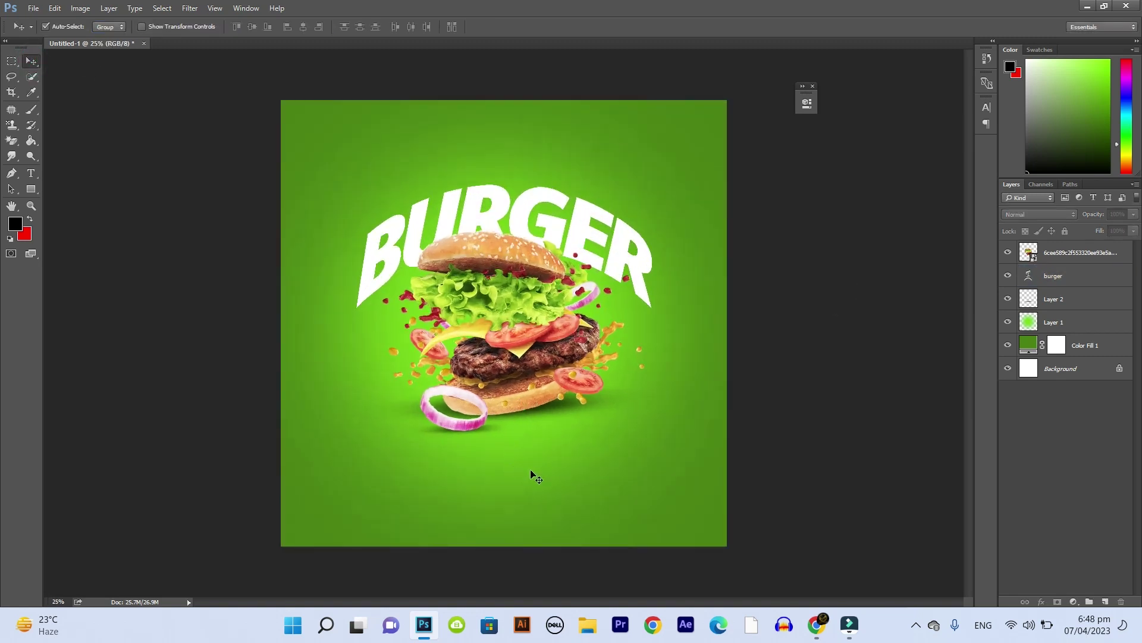
key("t")
left_click(415, 480)
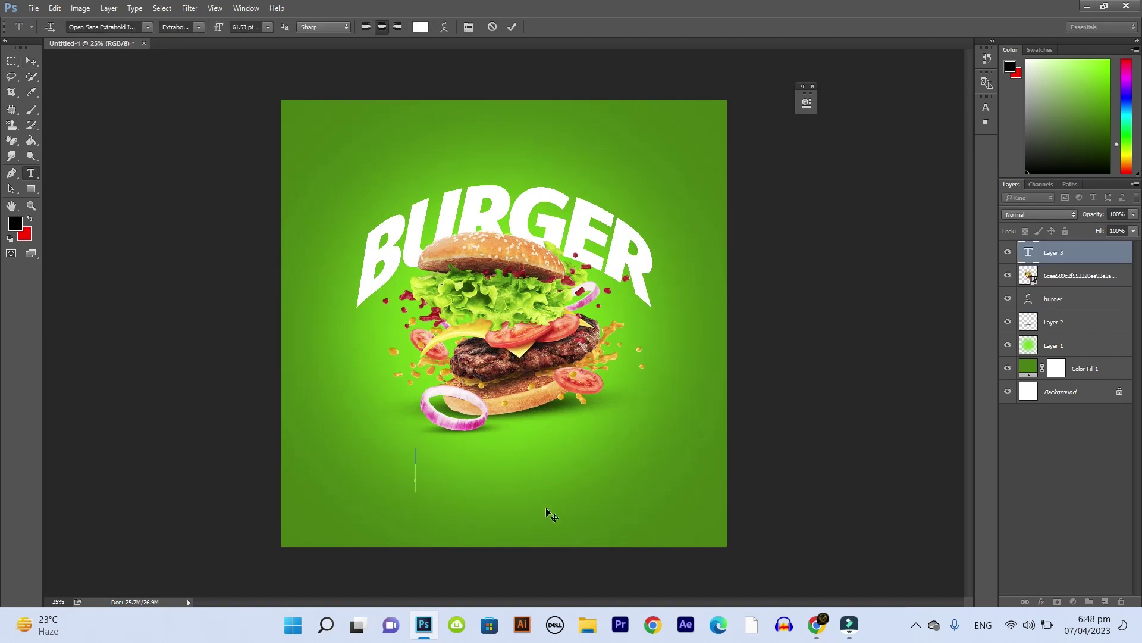
type("NEW")
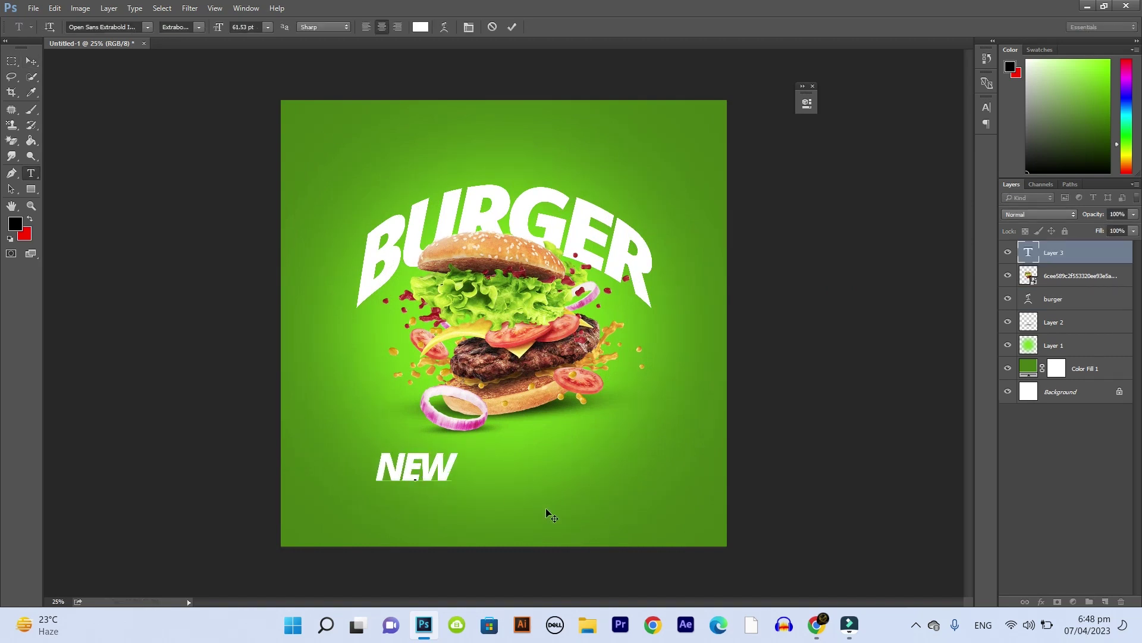
type(" HOT")
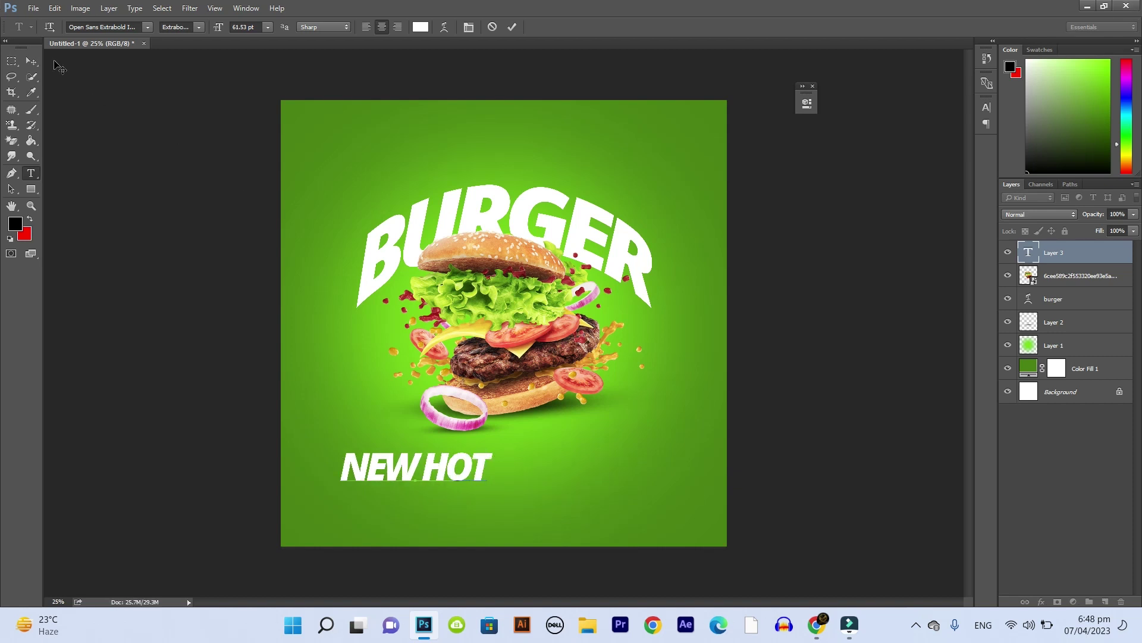
left_click(31, 61)
key("ctrl+t")
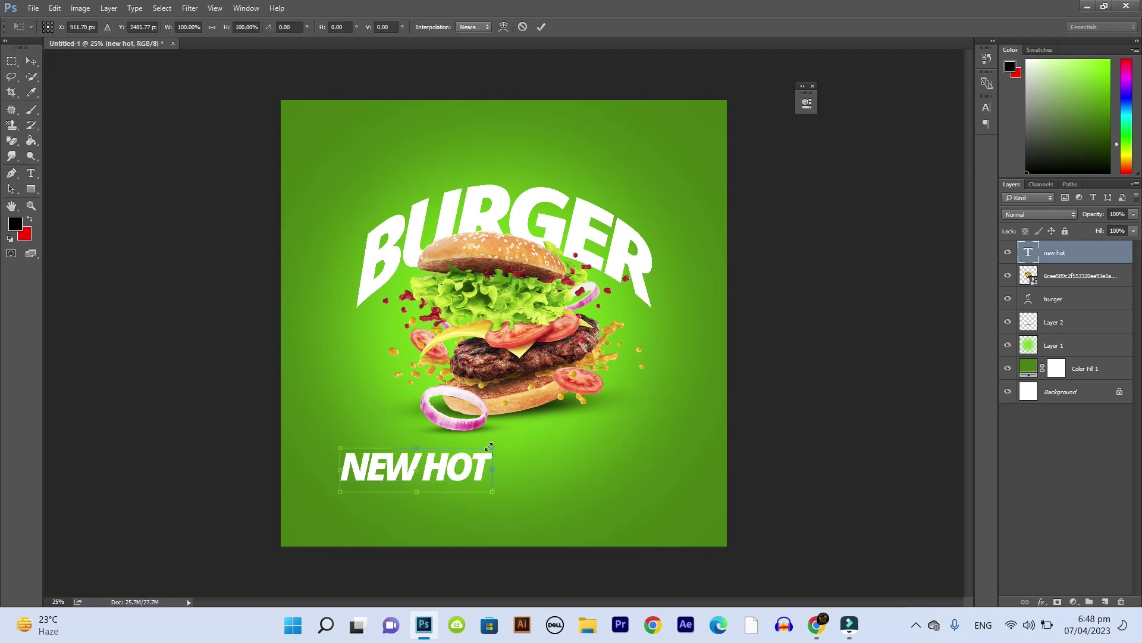
mouse_move(491, 446)
left_mouse_down()
mouse_move(432, 468)
mouse_move(524, 177)
left_mouse_up()
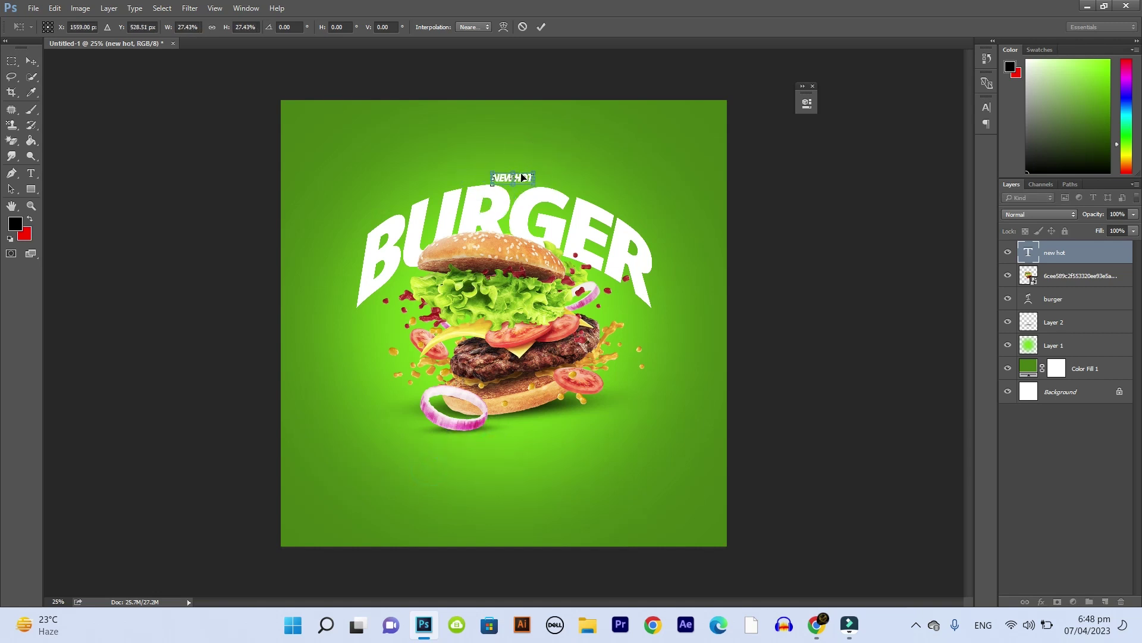
key("Return")
scroll(522, 178, "up", 2)
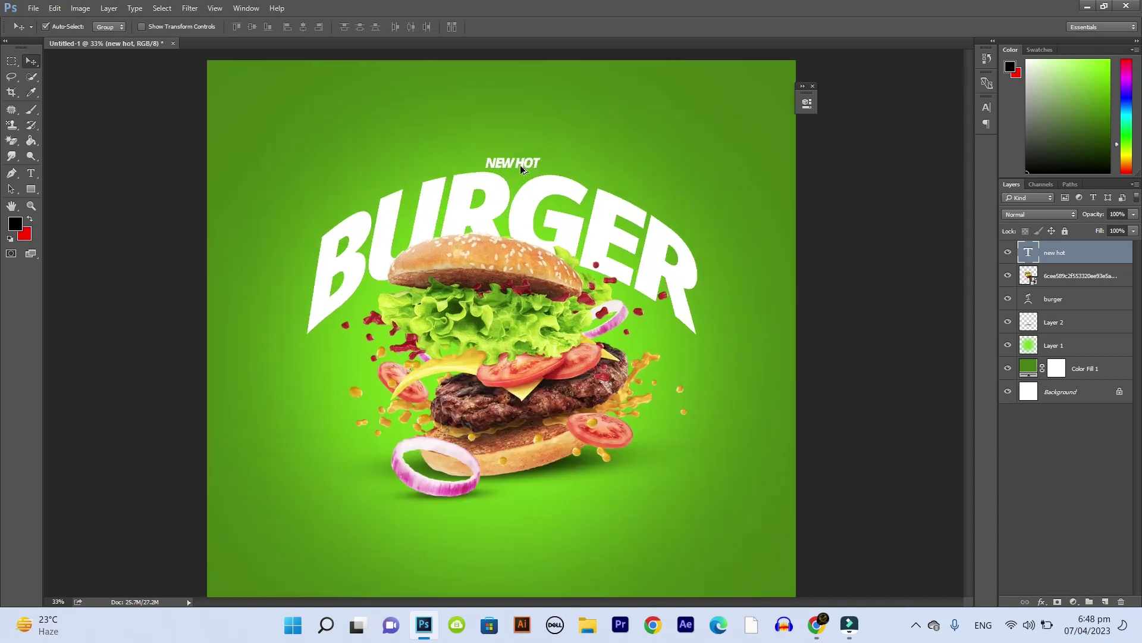
scroll(535, 179, "up", 5)
On a new layer, draw a red rectangle with no stroke left of NEW HOT.
left_click(1105, 602)
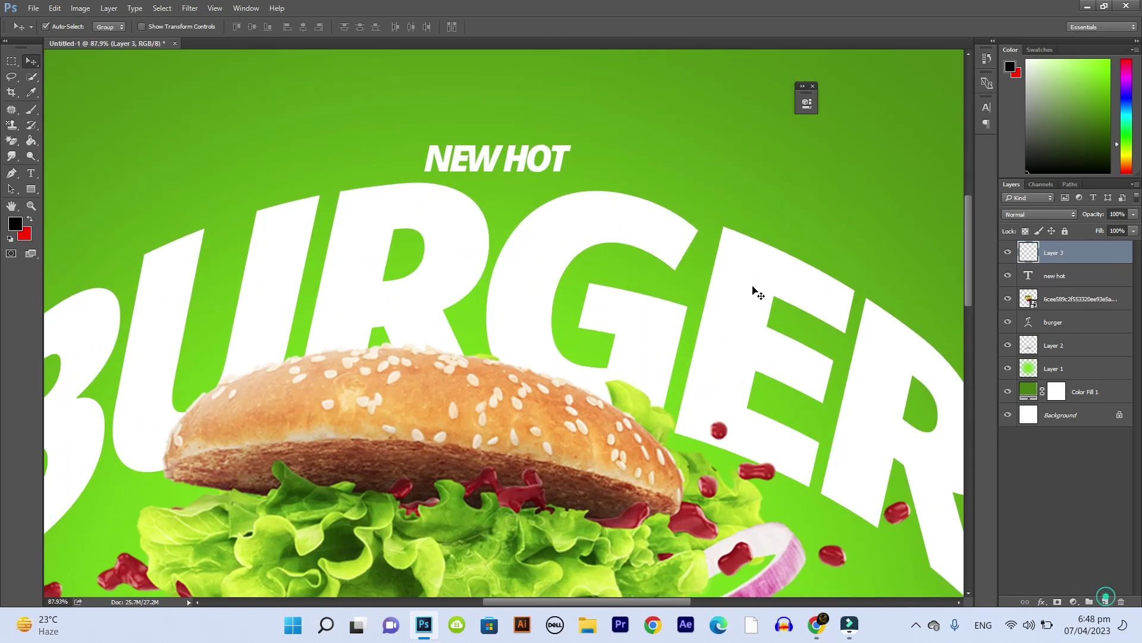
left_click(31, 219)
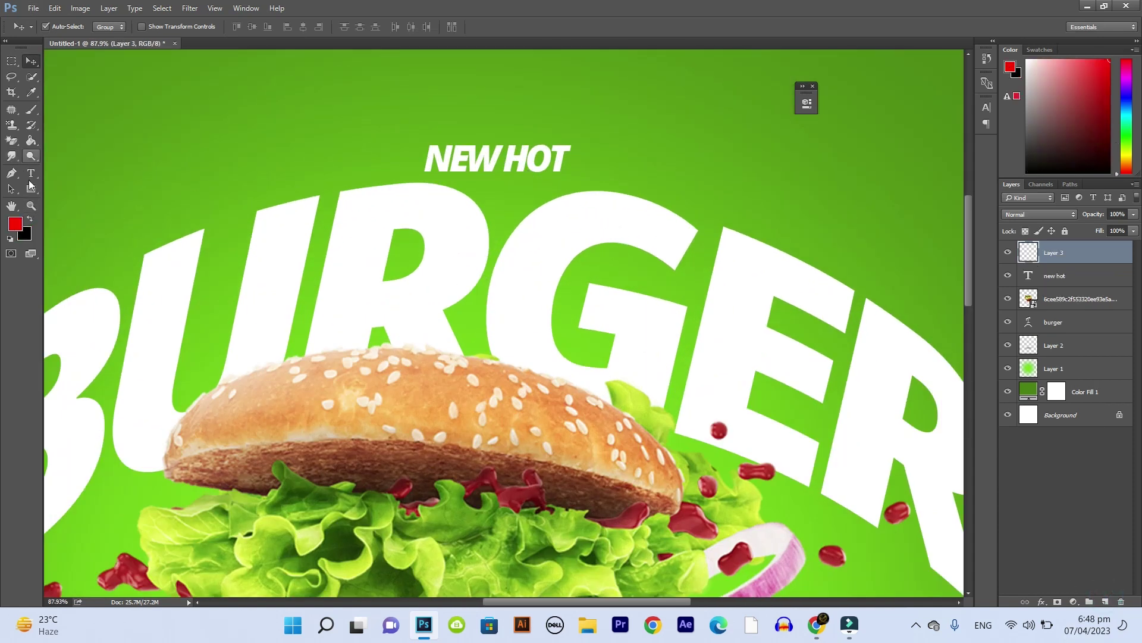
left_click(31, 188)
left_click_drag(279, 111, 440, 146)
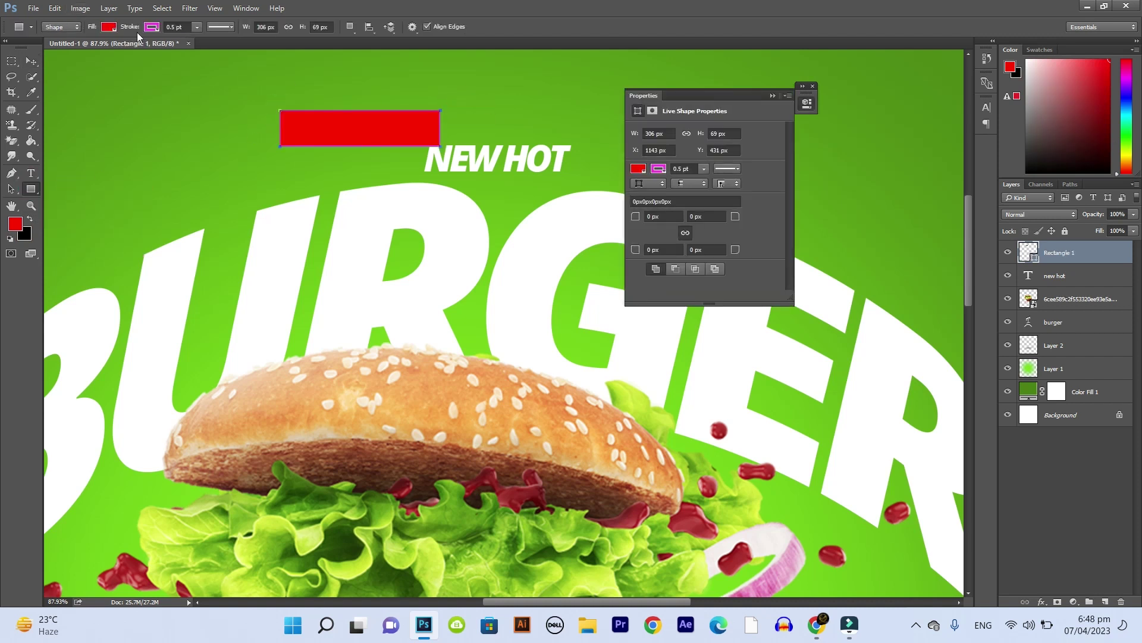
left_click(659, 170)
left_click(647, 191)
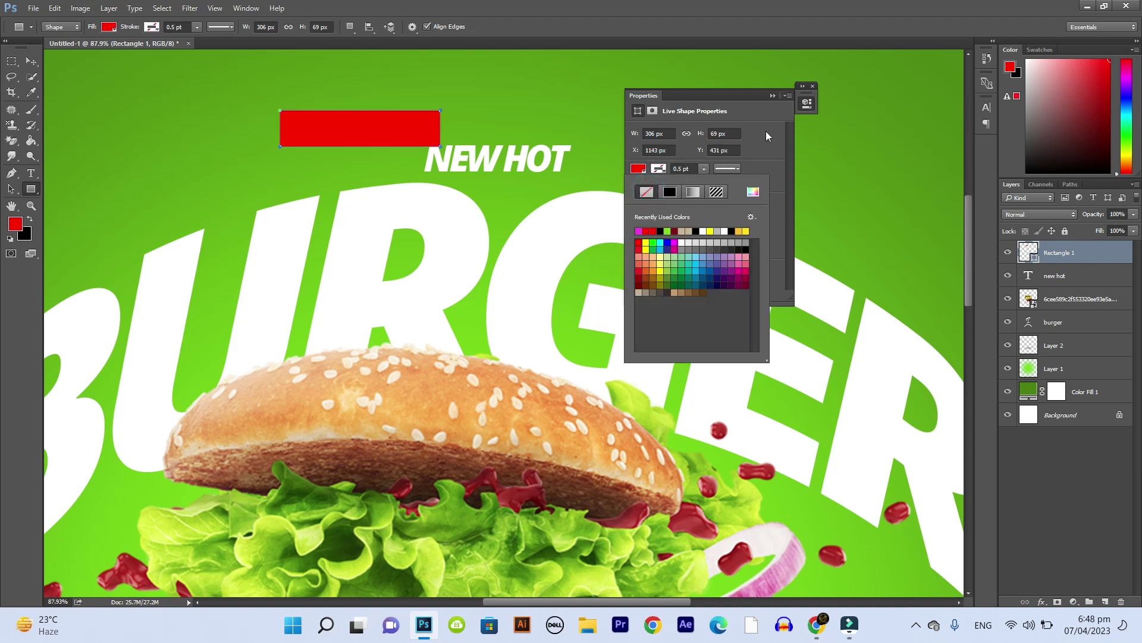
left_click(772, 95)
left_click(31, 61)
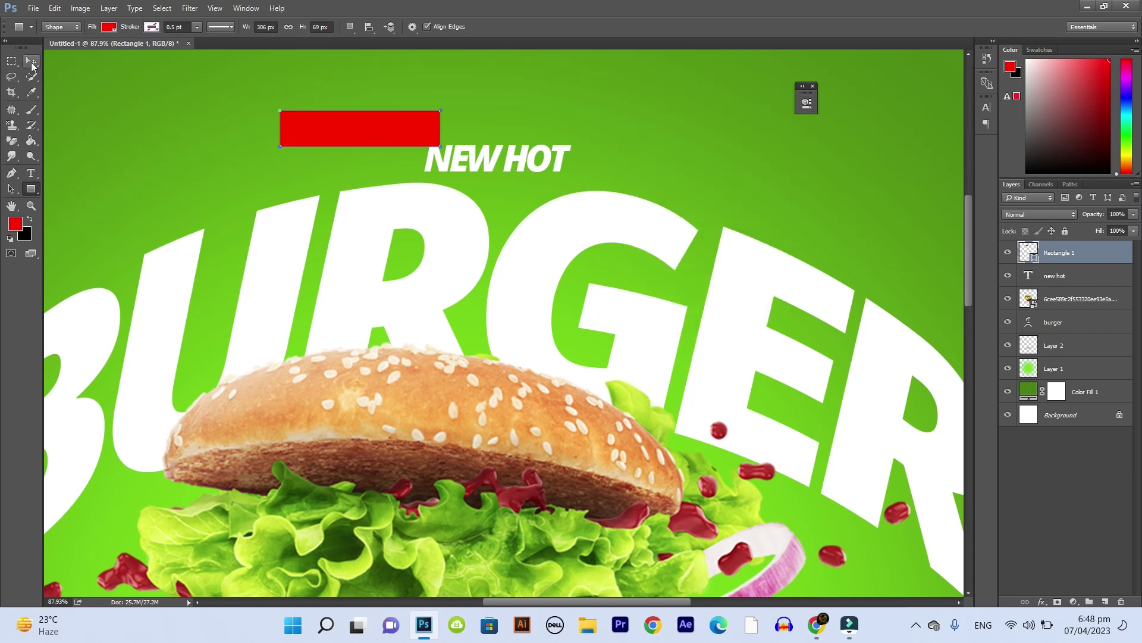
scroll(342, 139, "up", 1)
scroll(342, 140, "up", 2)
left_click_drag(333, 127, 306, 119)
Skew the rectangle and join a vertically flipped copy below it to form the notch.
key("ctrl+t")
mouse_move(228, 153)
left_mouse_down()
mouse_move(270, 153)
mouse_move(257, 152)
left_mouse_up()
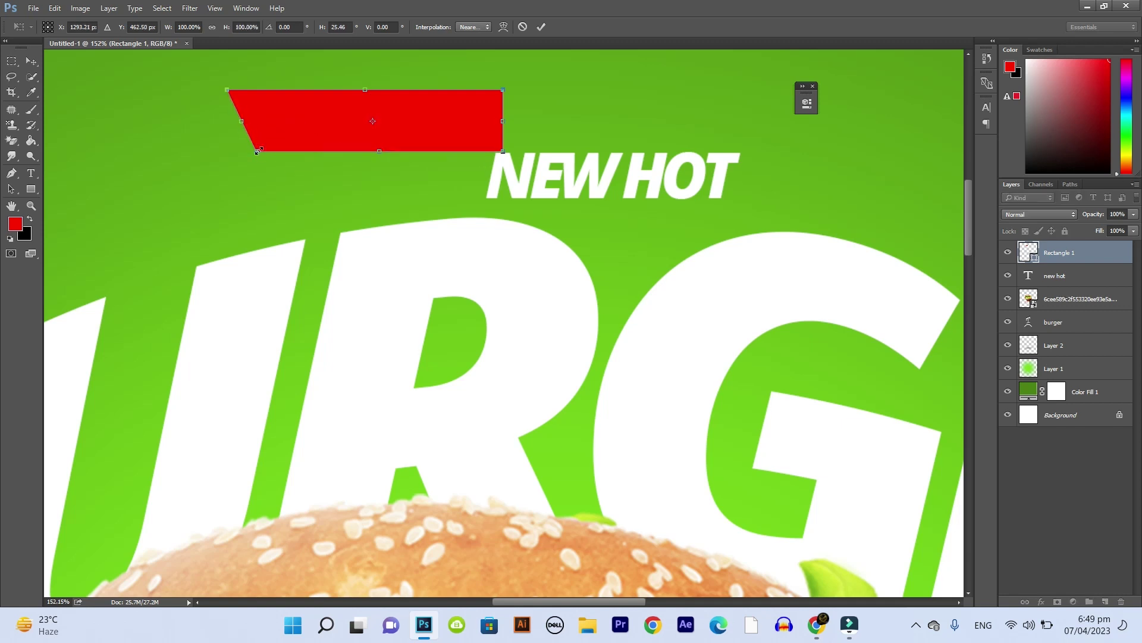
key("Return")
left_click_drag(322, 121, 319, 190, "alt")
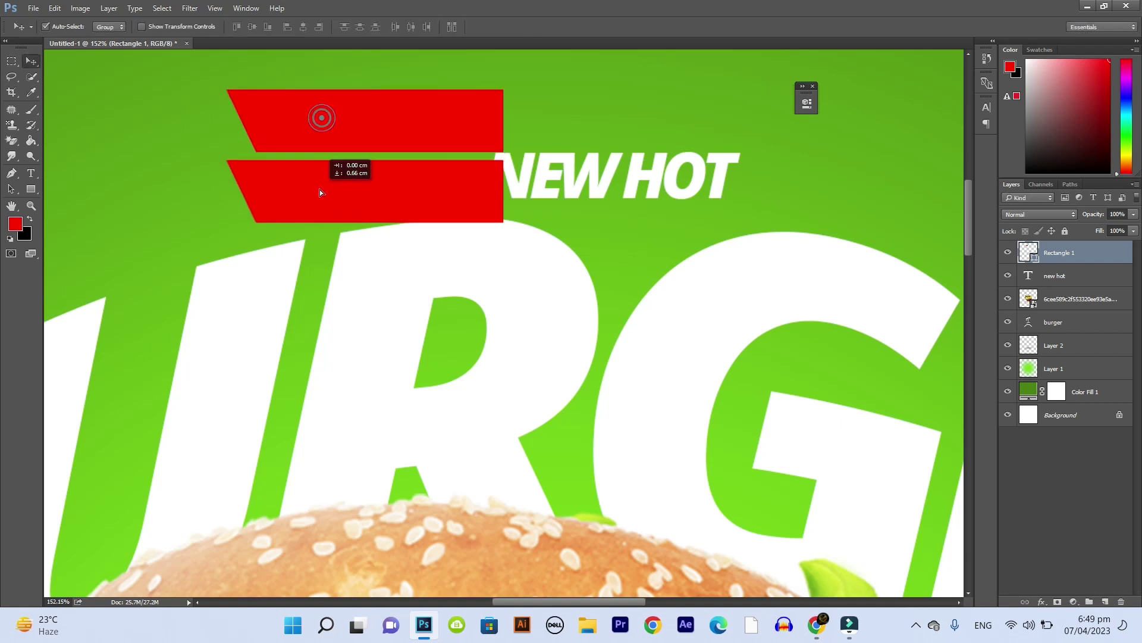
key("ctrl+t")
right_click(321, 185)
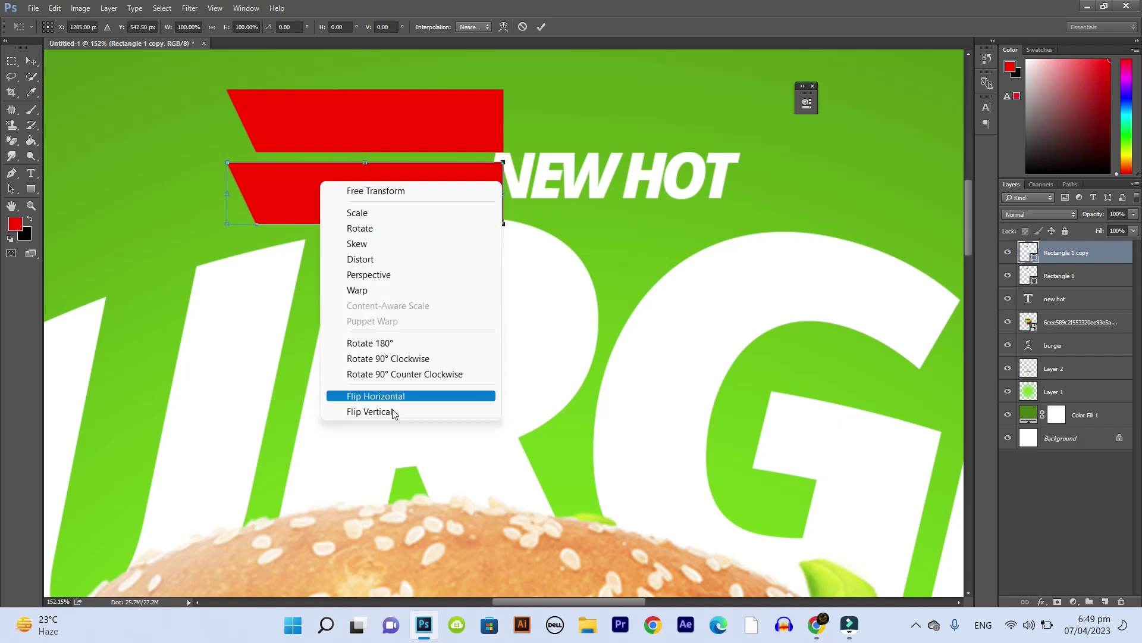
left_click(391, 409)
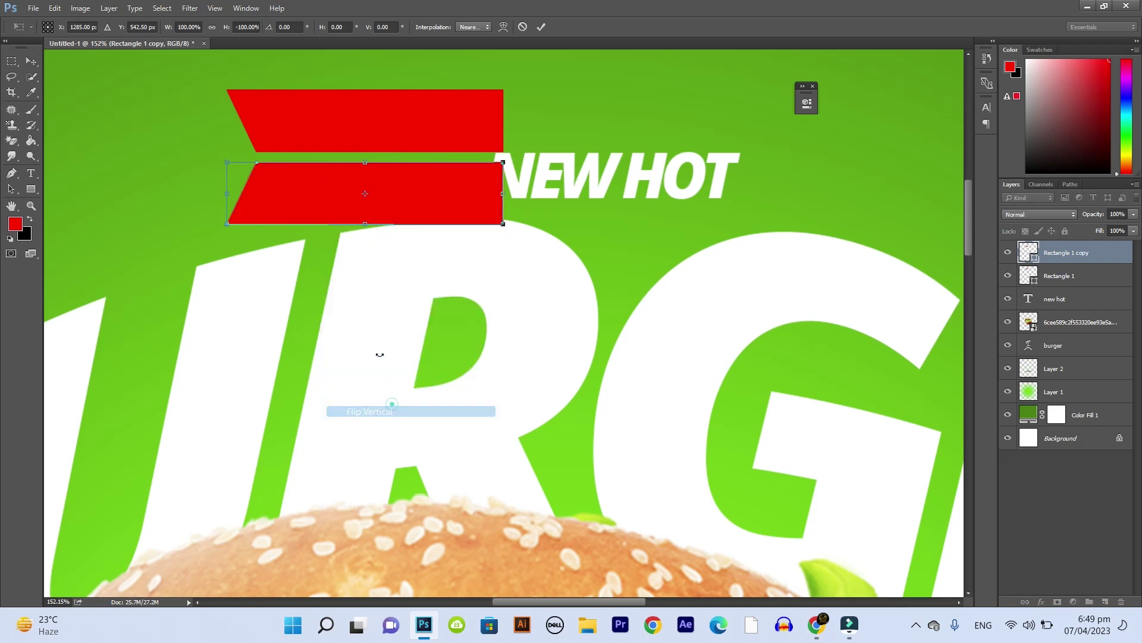
left_click_drag(331, 213, 329, 201)
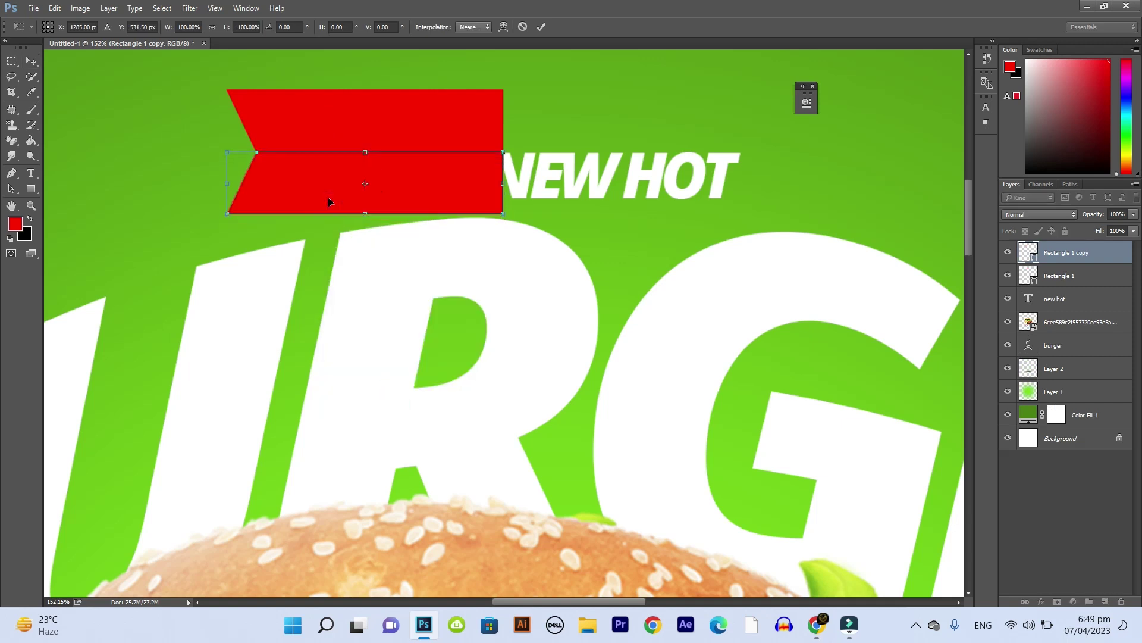
key("Return")
Halve the ribbon's height, move it over NEW, and merge the pieces.
left_click(344, 111, "shift")
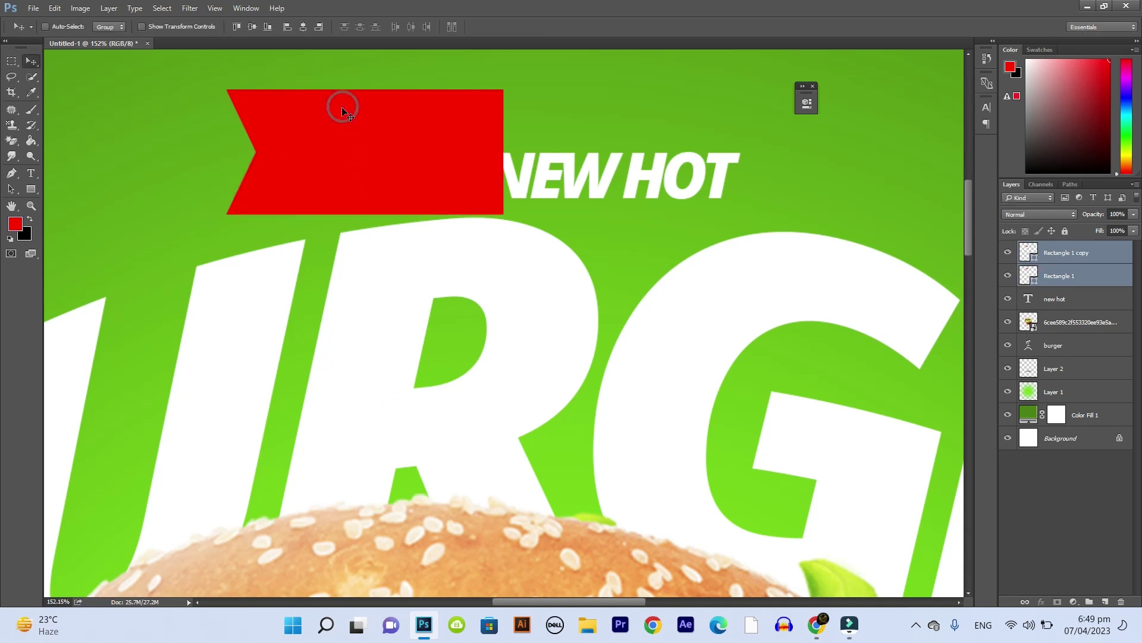
key("ctrl+r")
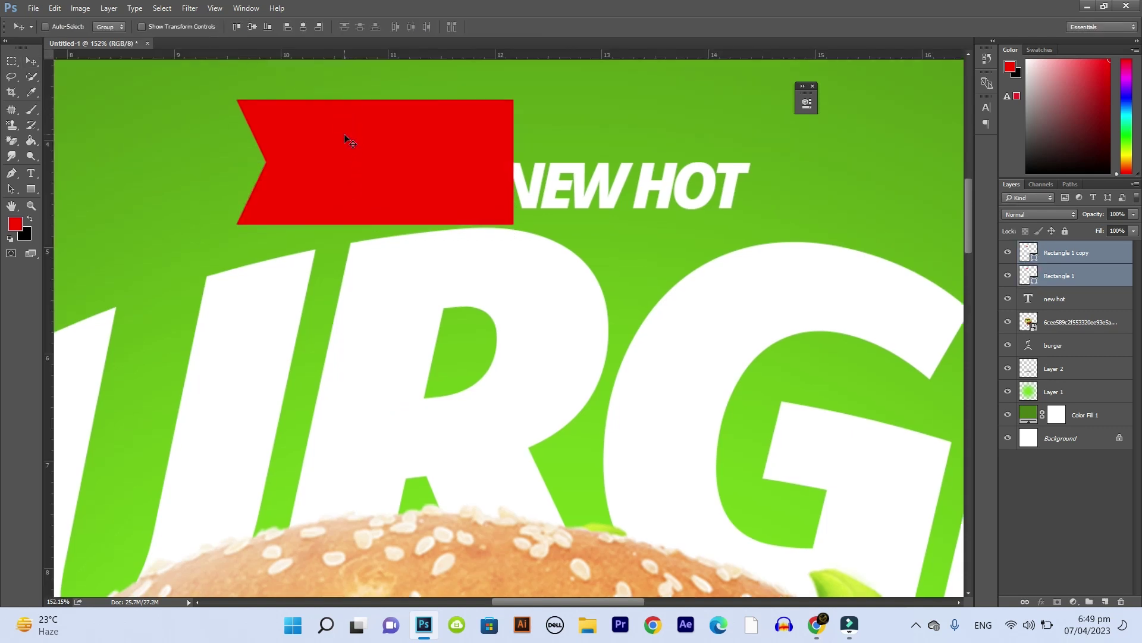
key("ctrl+t")
left_click_drag(376, 101, 376, 162)
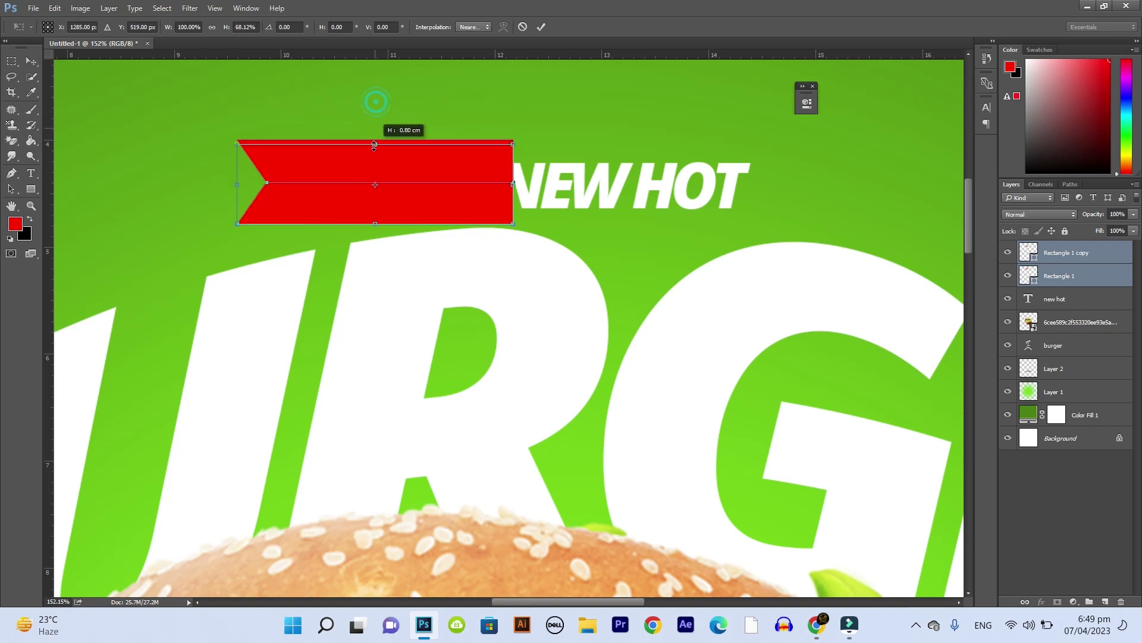
left_click_drag(423, 203, 562, 195)
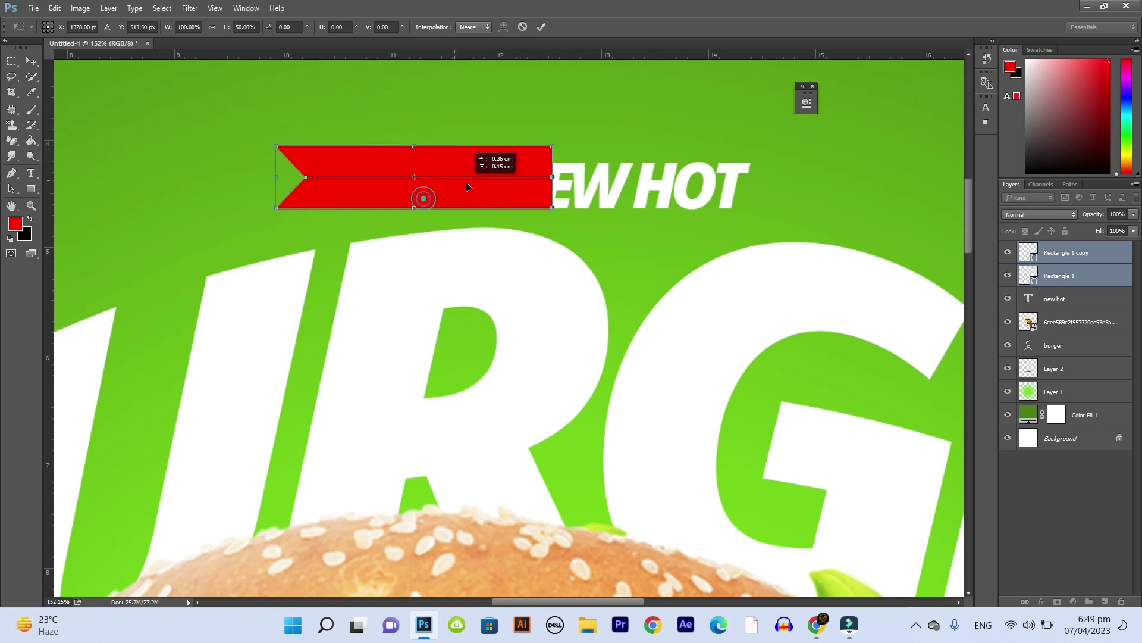
key("Return")
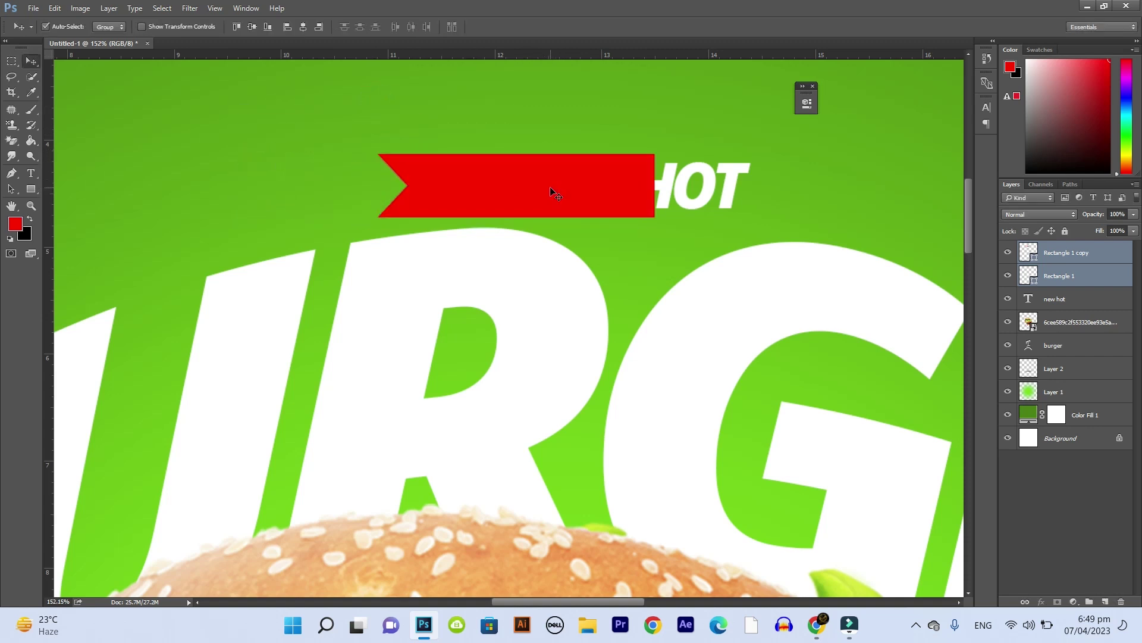
key("ctrl+e")
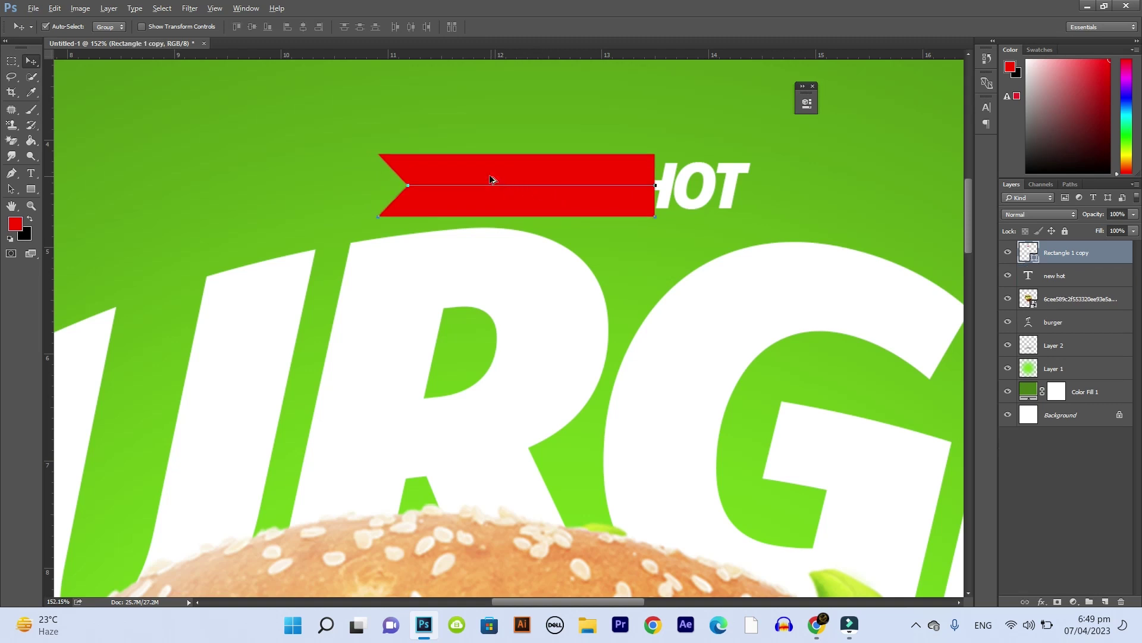
Add a horizontally flipped ribbon copy offset lower right, and bring NEW HOT in front of it.
left_click_drag(489, 175, 620, 180)
key("ctrl+t")
right_click(690, 197)
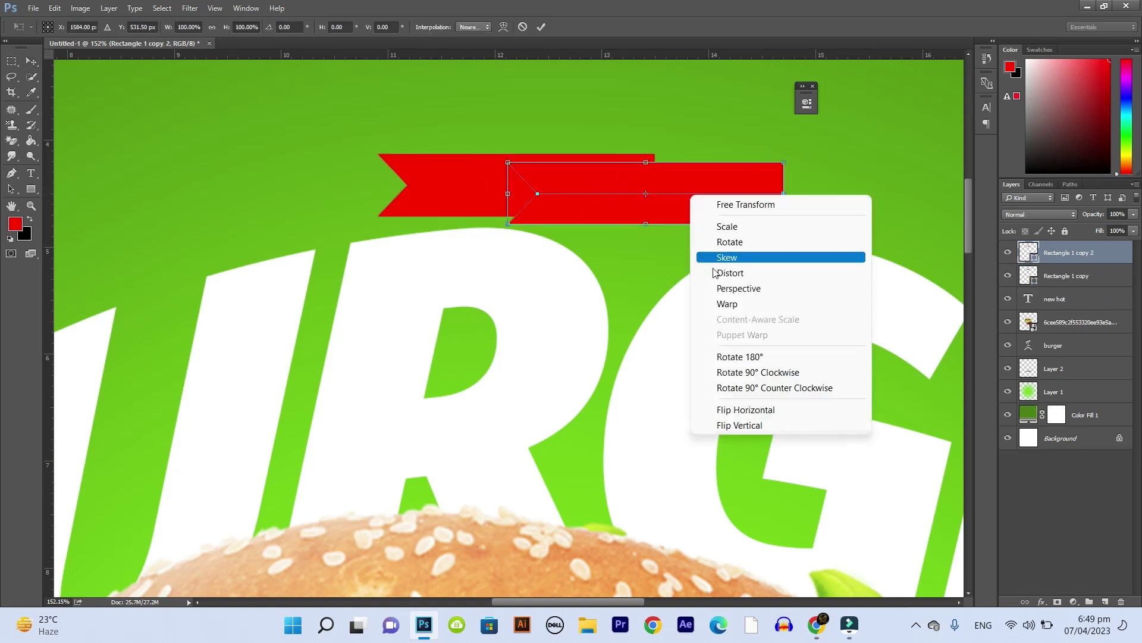
left_click(760, 416)
mouse_move(667, 182)
left_mouse_down()
mouse_move(744, 180)
mouse_move(618, 187)
left_mouse_up()
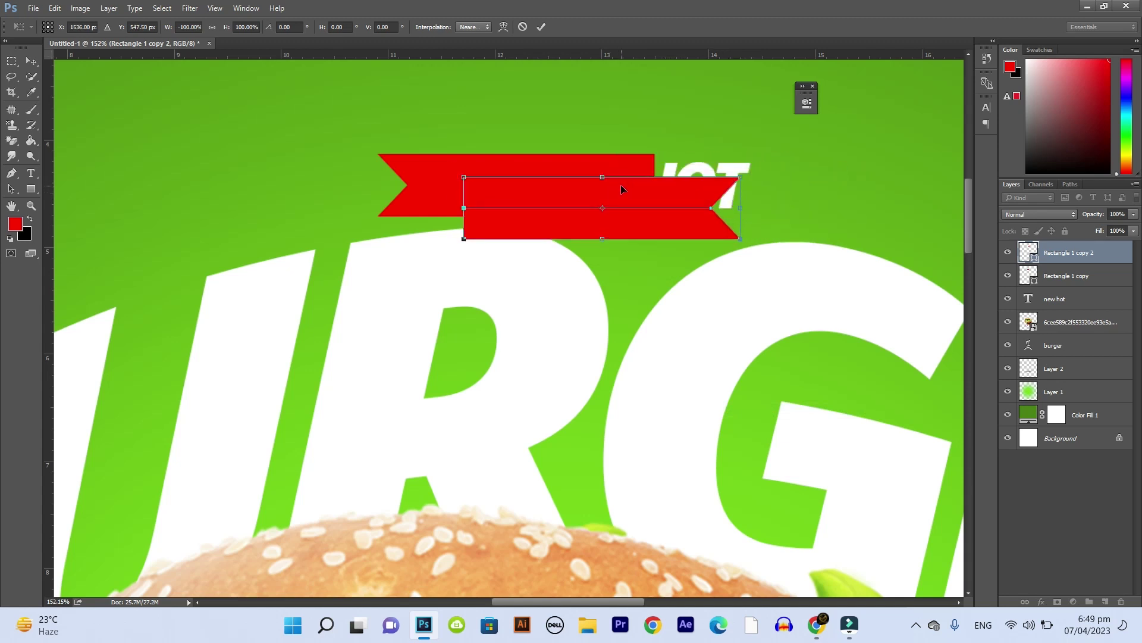
key("Return")
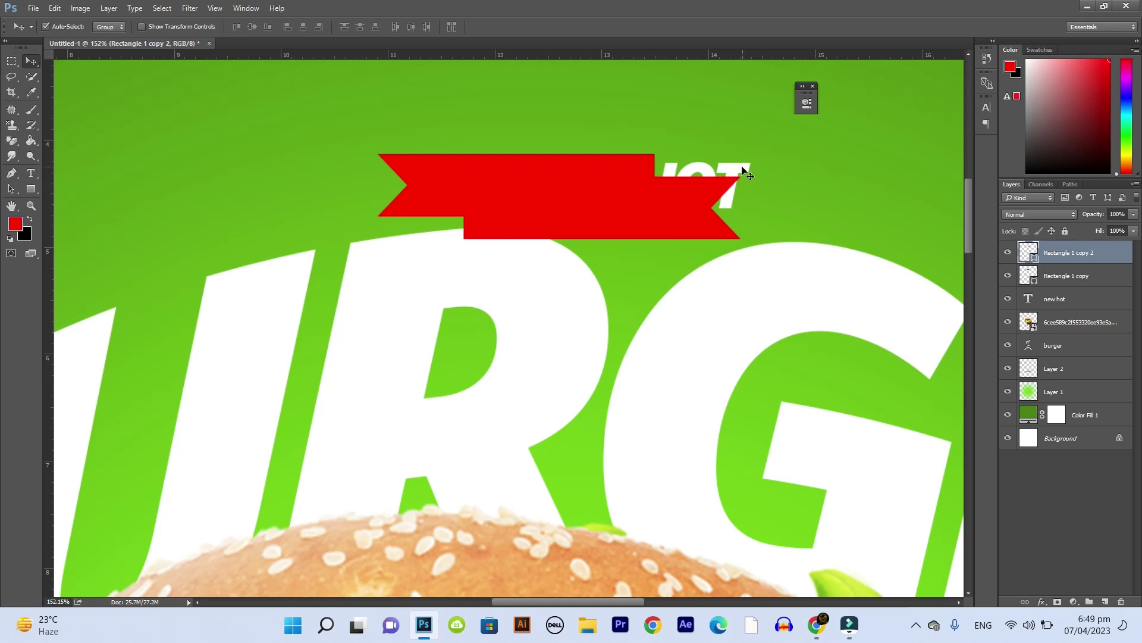
left_click(742, 175)
key("ctrl+bracketright")
key("ctrl+bracketright")
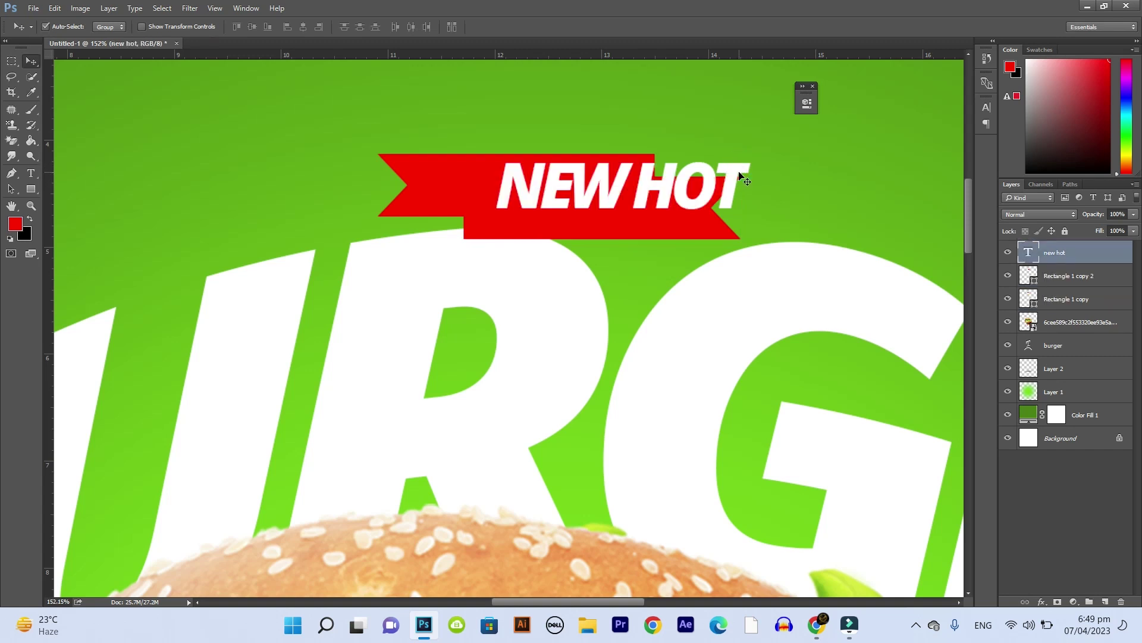
Move the text onto the banner and cut it down to just NEW.
left_click_drag(693, 204, 615, 204)
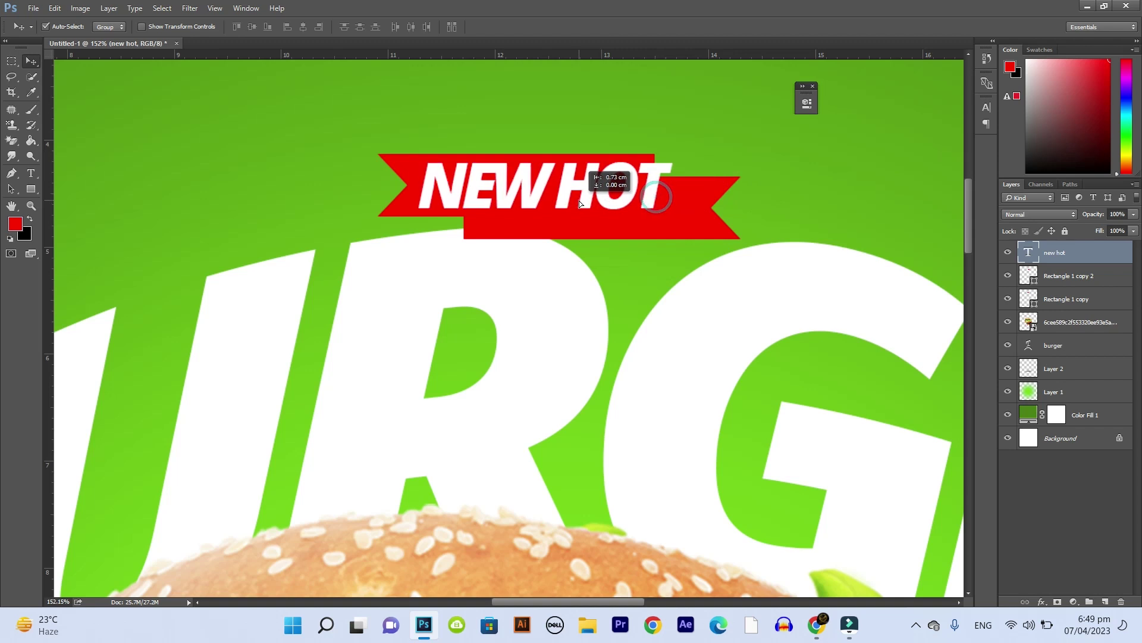
double_click(1029, 253)
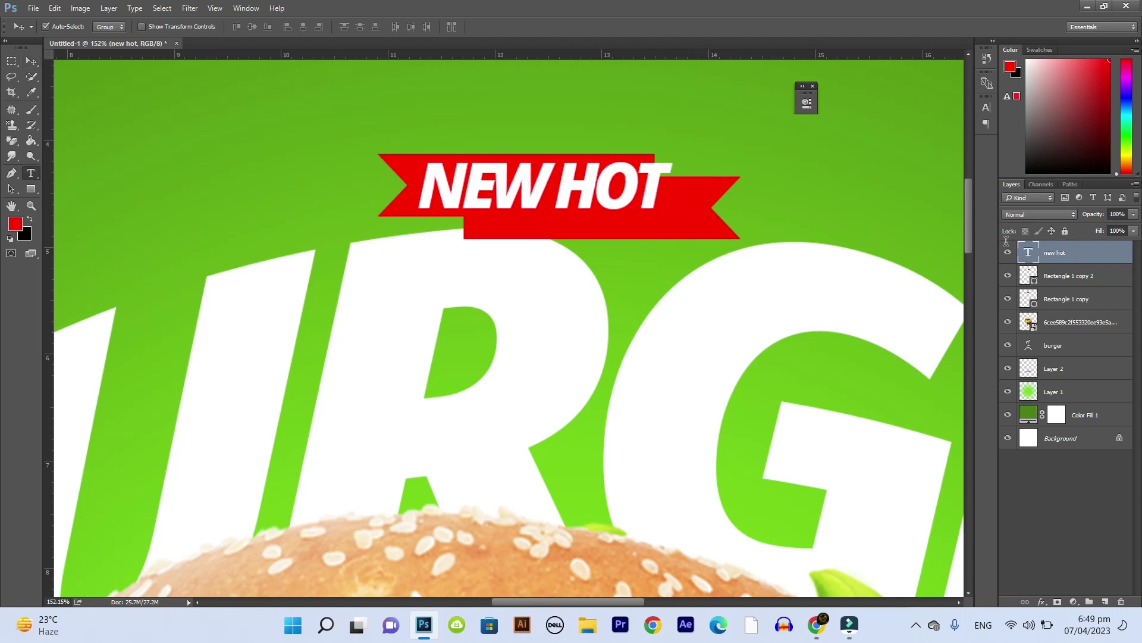
left_click_drag(555, 189, 757, 198)
key("BackSpace")
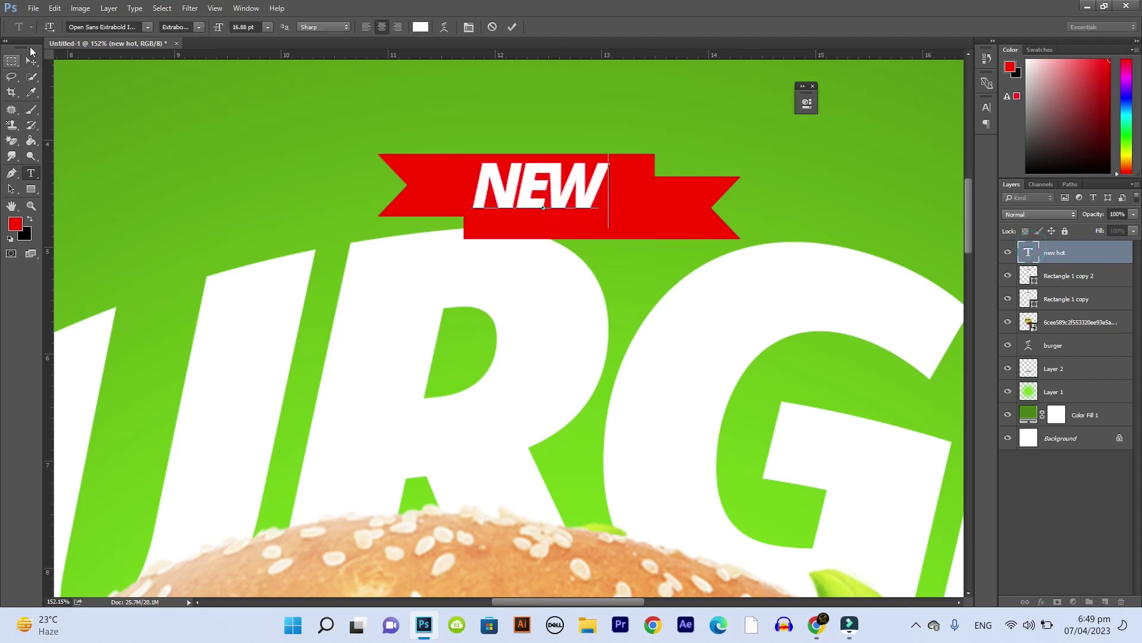
left_click(31, 60)
mouse_move(524, 203)
left_mouse_down()
mouse_move(466, 203)
mouse_move(605, 222)
left_mouse_up()
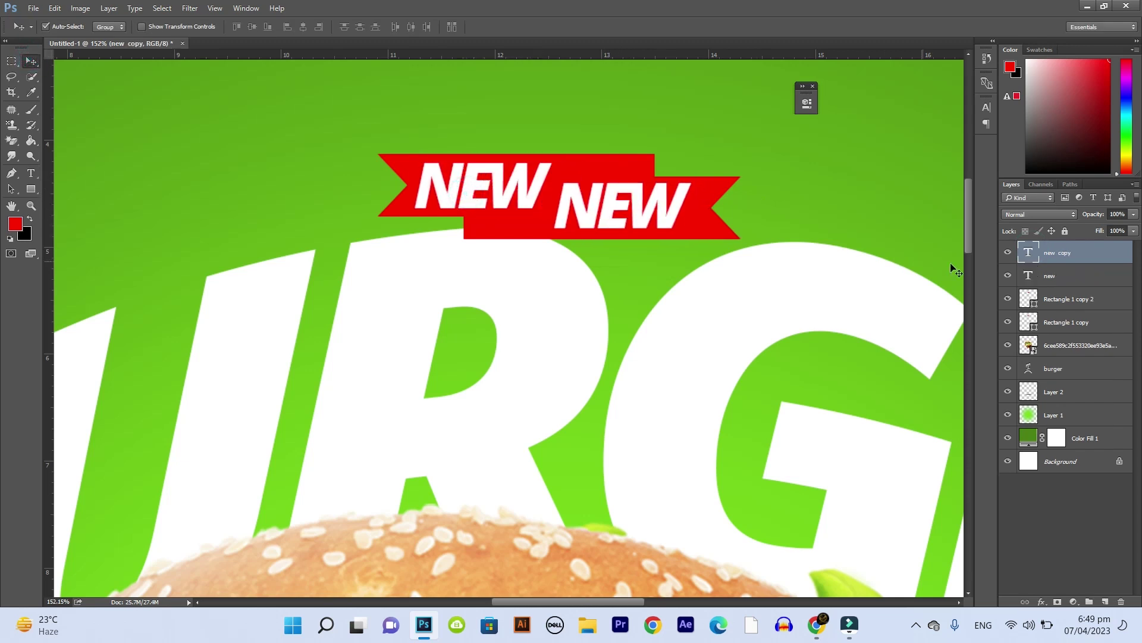
Retype the duplicate text as HOT and enlarge it slightly.
double_click(1026, 254)
type("hot")
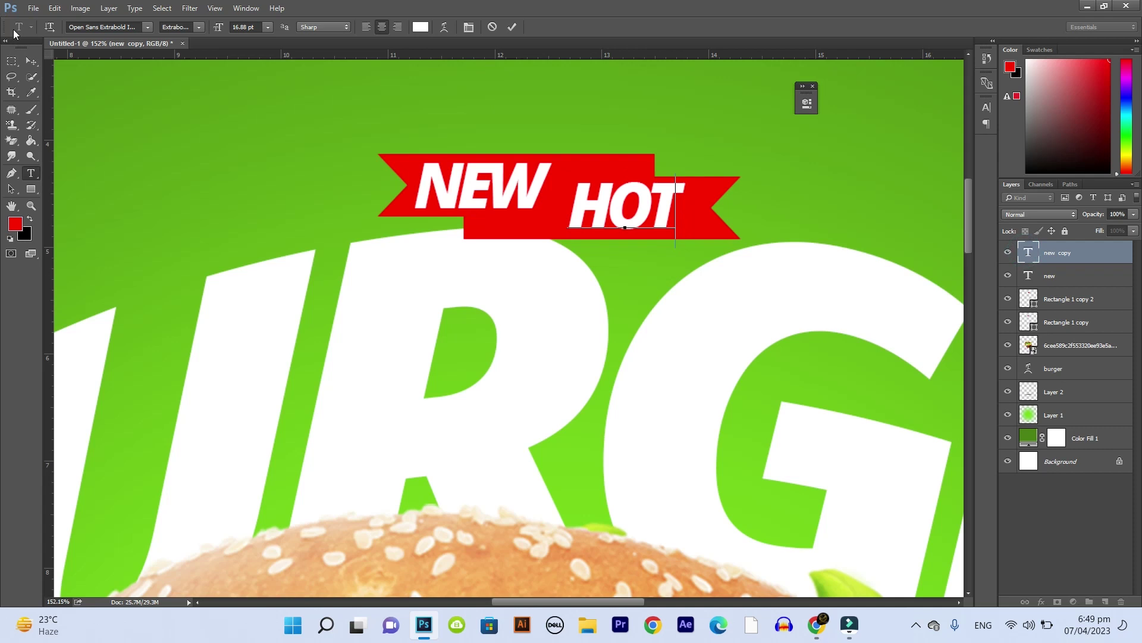
left_click(32, 58)
key("ctrl+t")
left_click_drag(565, 172, 541, 163)
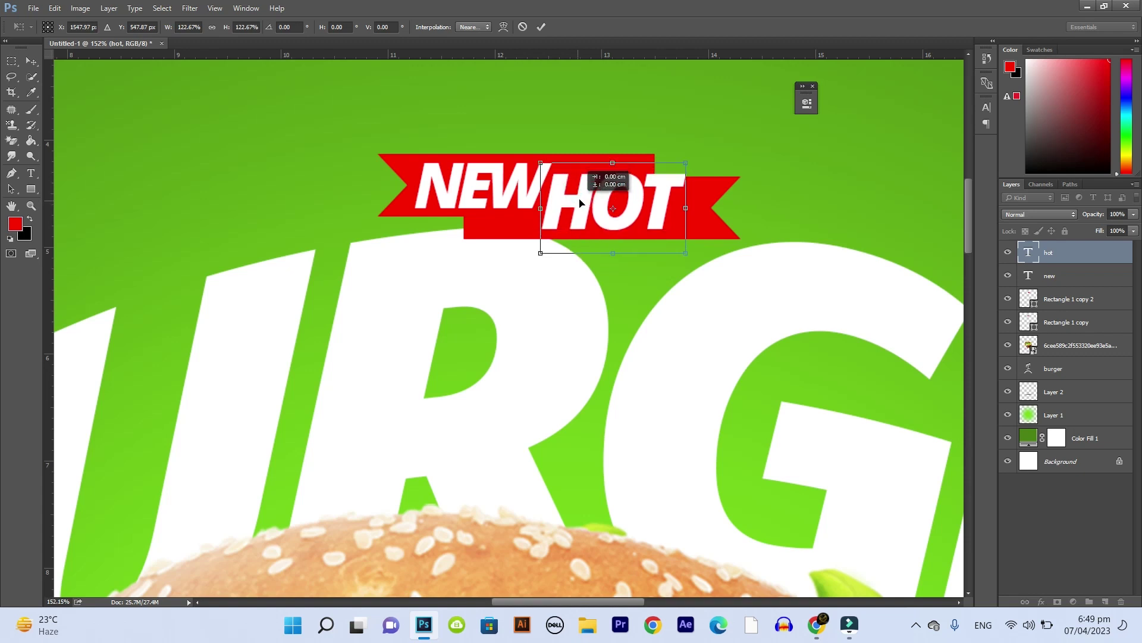
key("Return")
Shift the red banner up-left and shrink NEW to about 86%.
left_click_drag(699, 213, 685, 213)
left_click(527, 183)
key("ctrl+t")
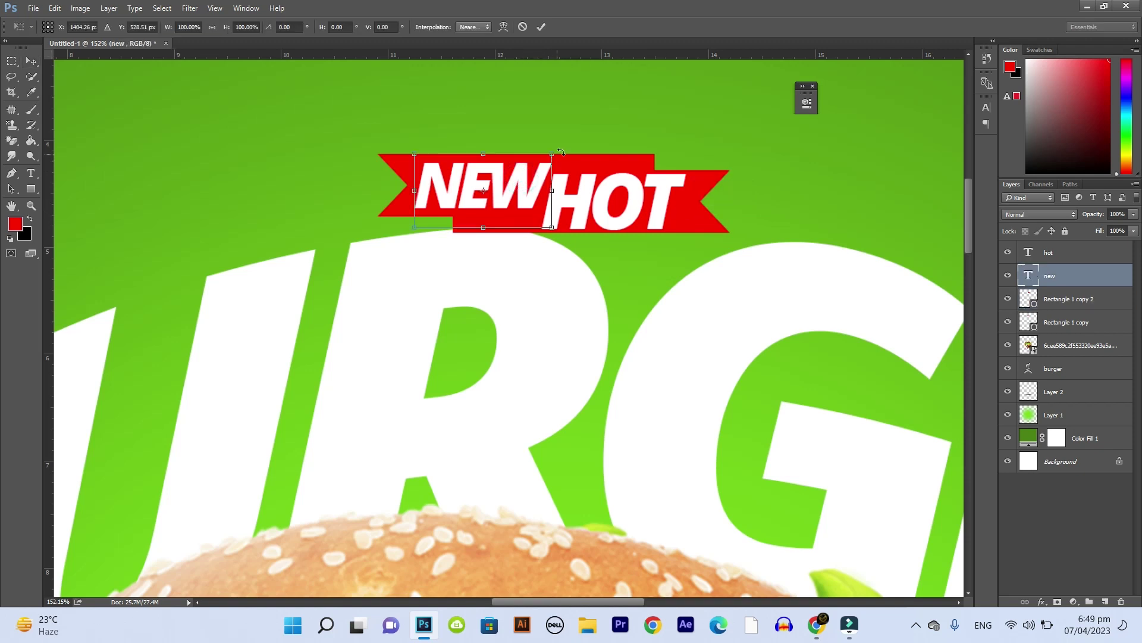
left_click_drag(553, 152, 542, 159)
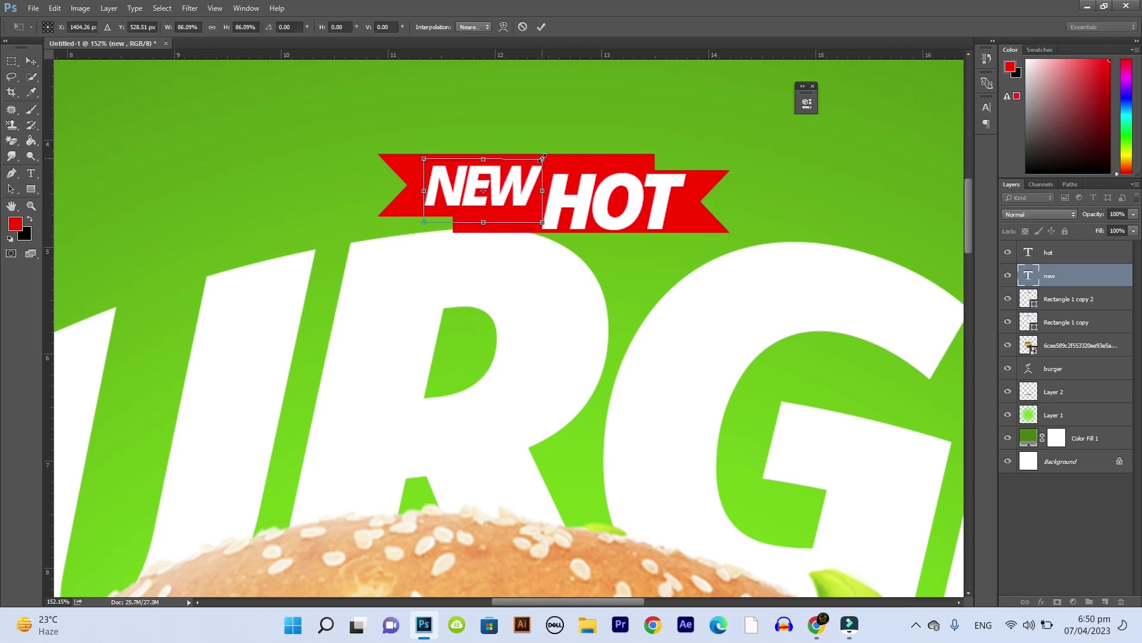
key("Return")
Line up HOT, NEW and the red ribbon into one straight banner.
left_click_drag(603, 199, 599, 208)
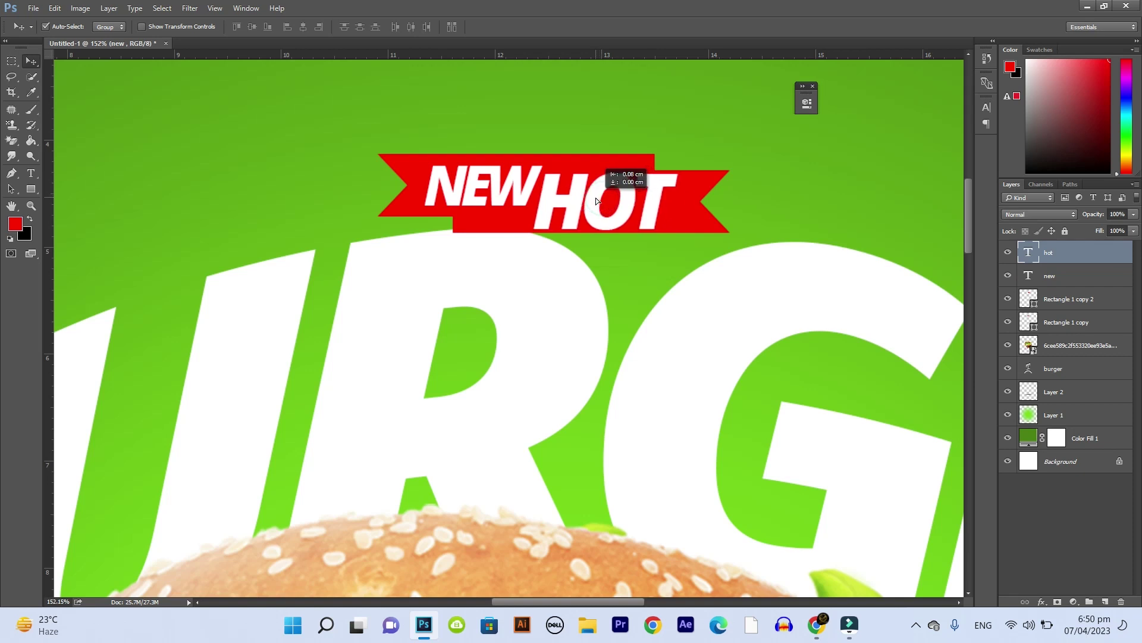
left_click_drag(600, 208, 591, 203)
left_click_drag(683, 221, 688, 206)
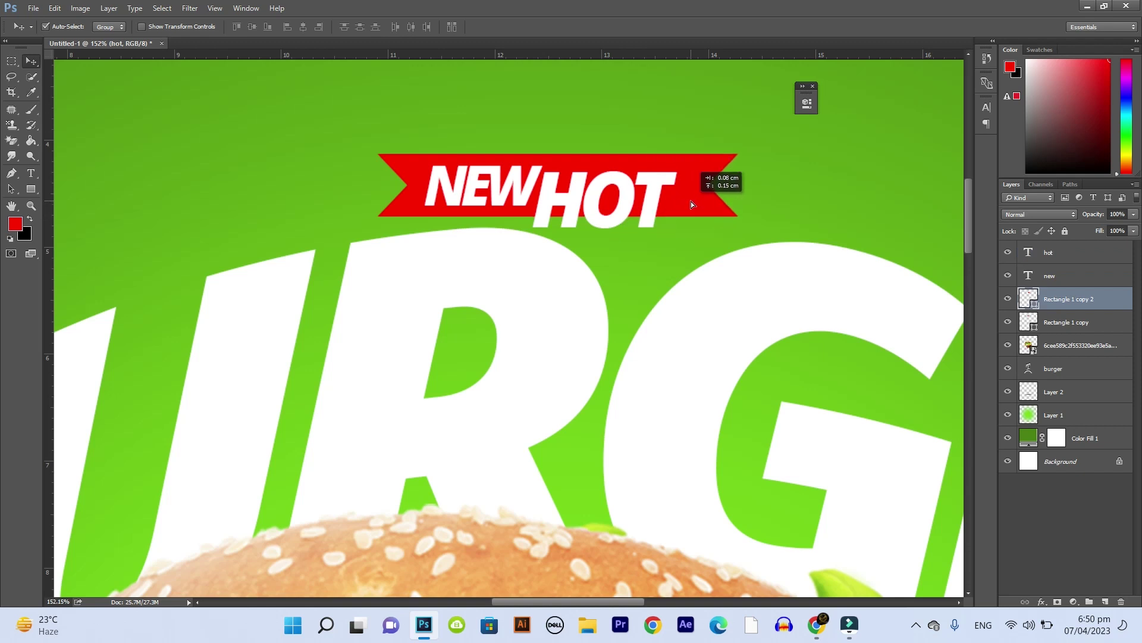
left_click_drag(688, 203, 657, 189)
mouse_move(530, 194)
left_mouse_down()
mouse_move(534, 169)
mouse_move(534, 185)
left_mouse_up()
key("ctrl+t")
key("Return")
scroll(564, 204, "down", 3)
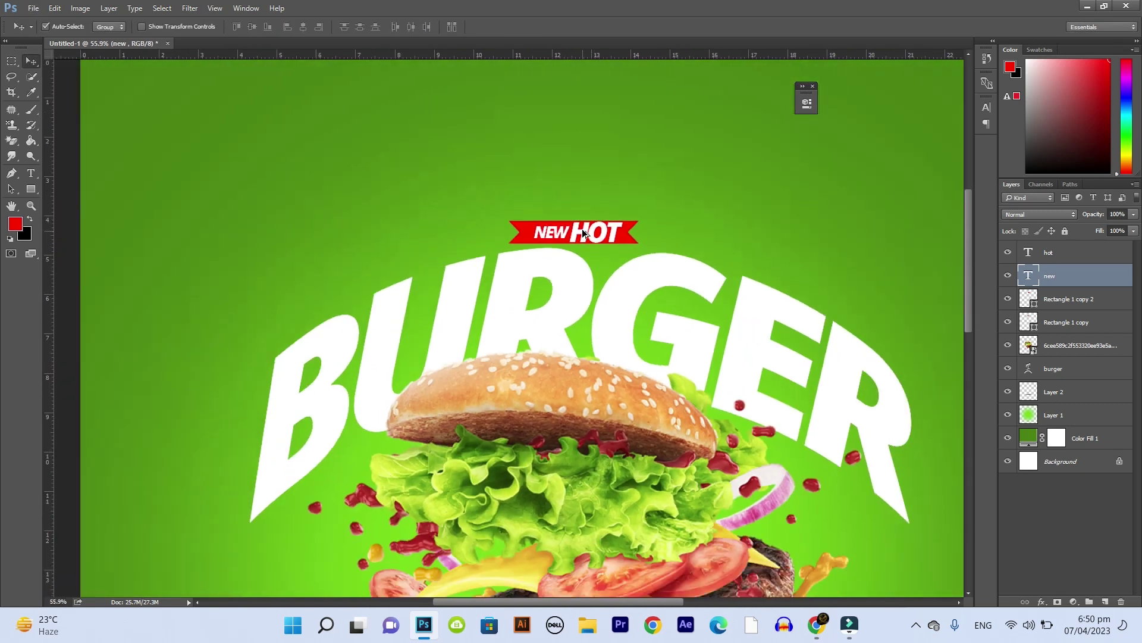
Merge the HOT, NEW and both ribbon shape layers into one layer.
scroll(564, 226, "up", 2)
left_click(564, 238, "shift")
left_click(509, 230, "shift")
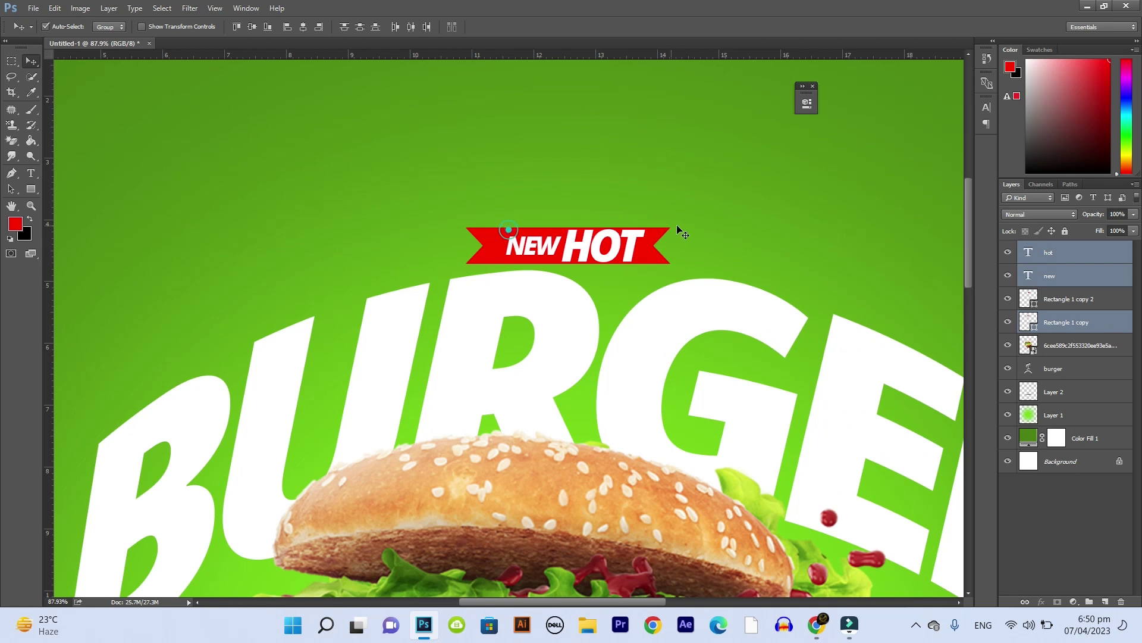
left_click(653, 230, "shift")
left_click_drag(653, 230, 678, 210)
key("ctrl+r")
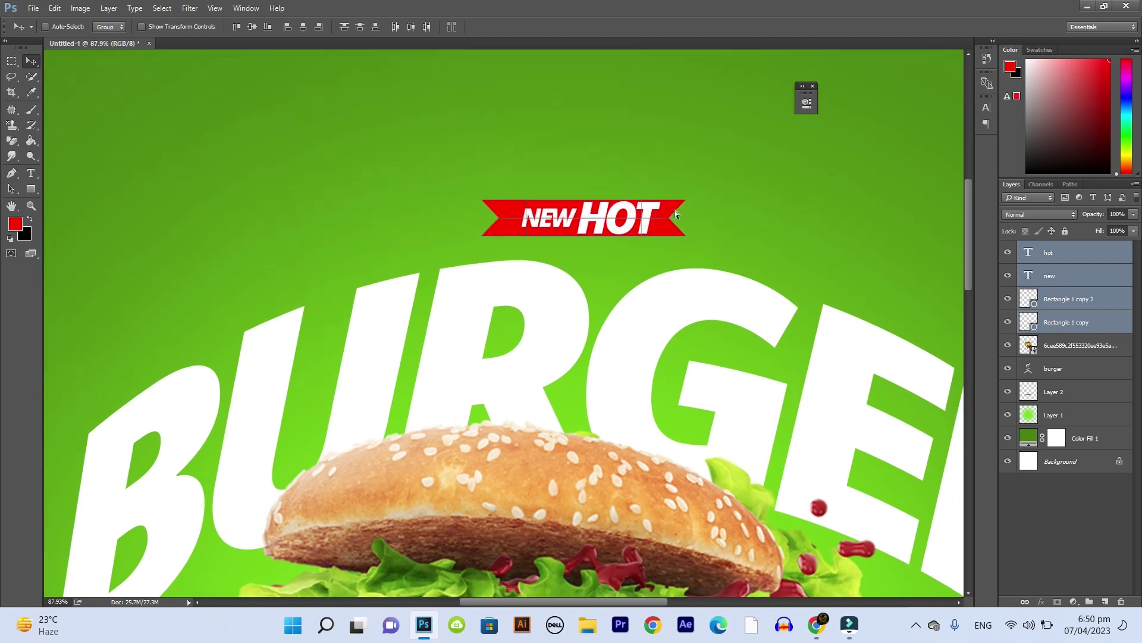
key("ctrl+e")
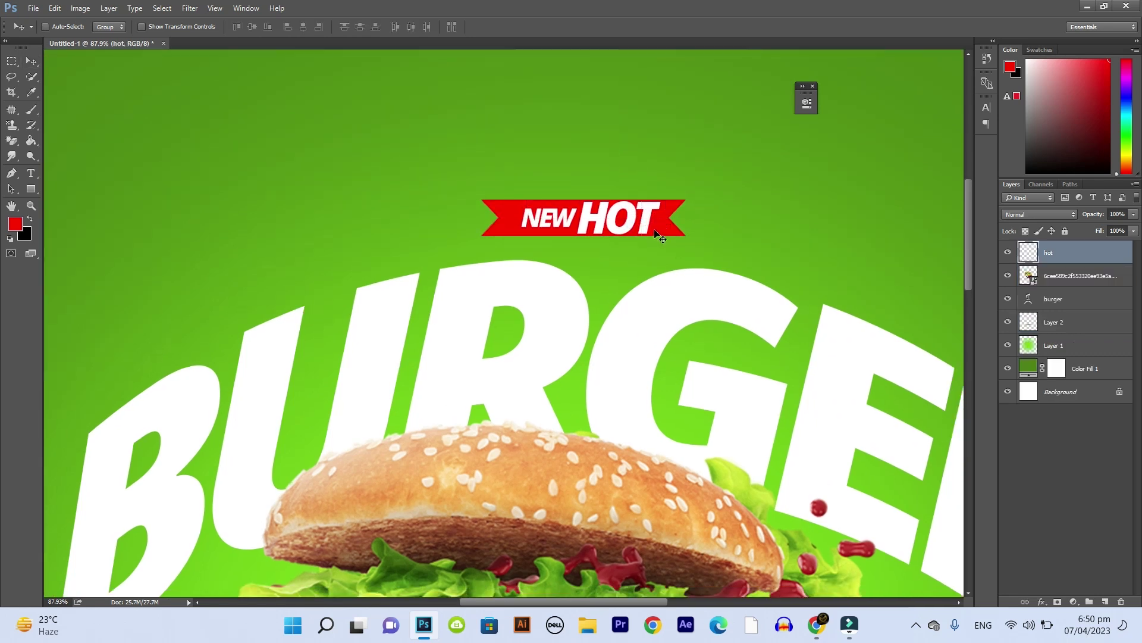
Scale the merged banner up to about 165% above BURGER.
key("ctrl+t")
left_click_drag(685, 241, 754, 265)
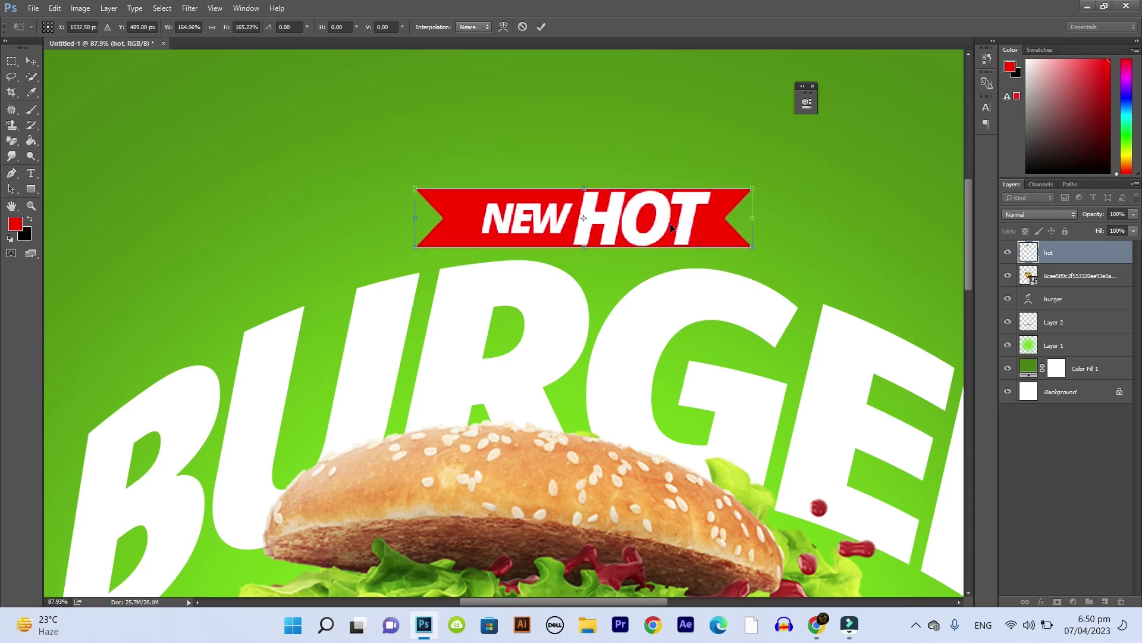
left_click_drag(670, 232, 670, 237)
key("Return")
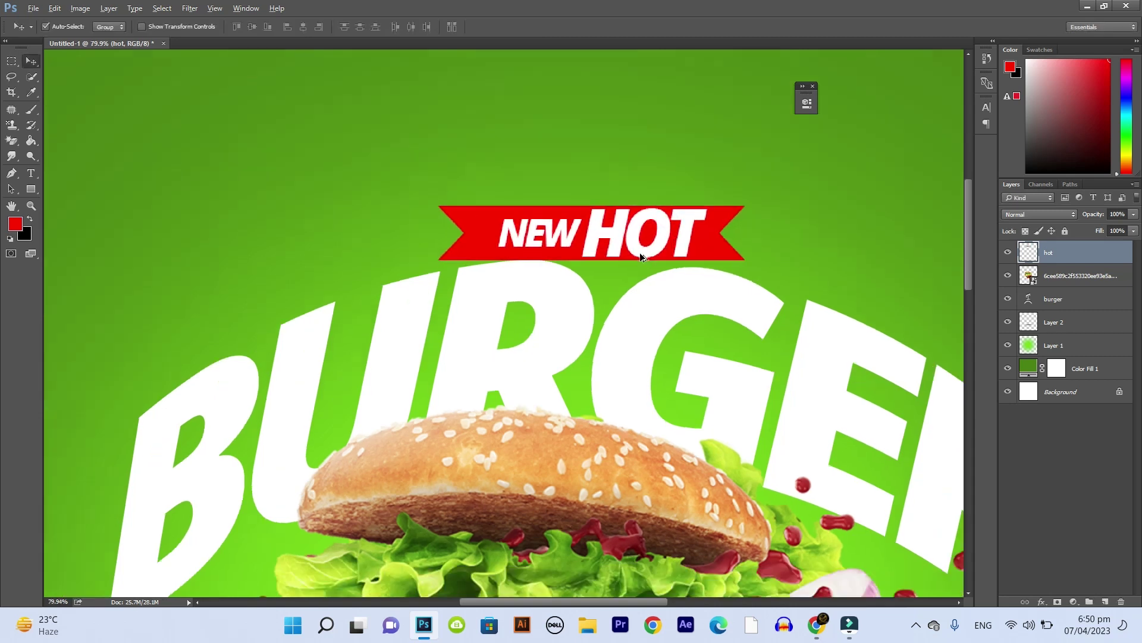
scroll(628, 285, "down", 5)
scroll(628, 285, "up", 3)
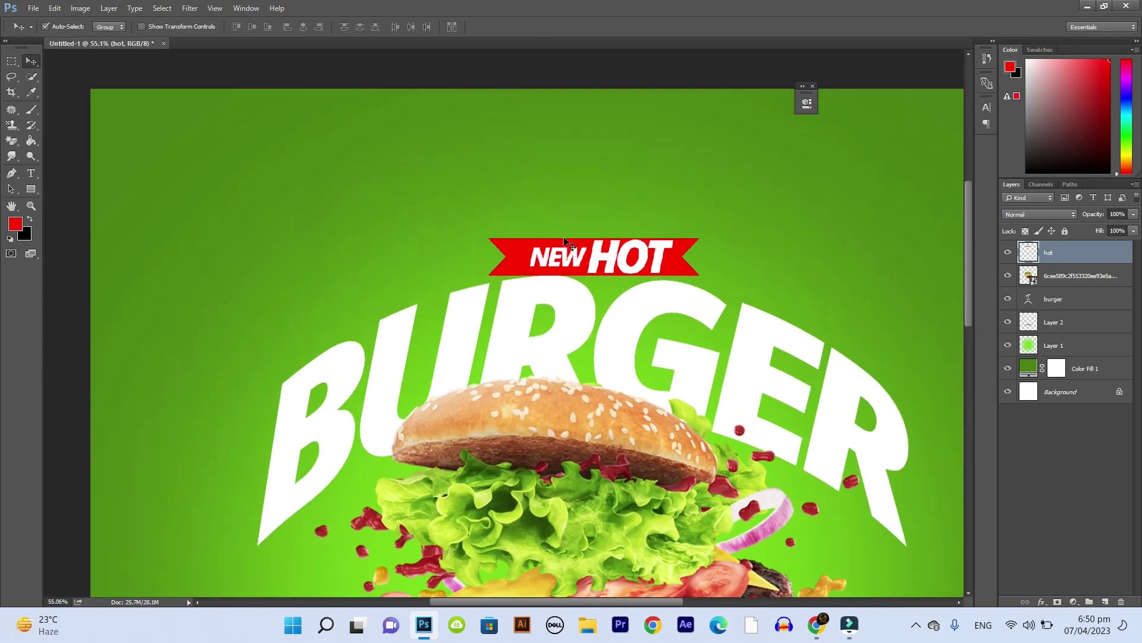
key("ctrl+t")
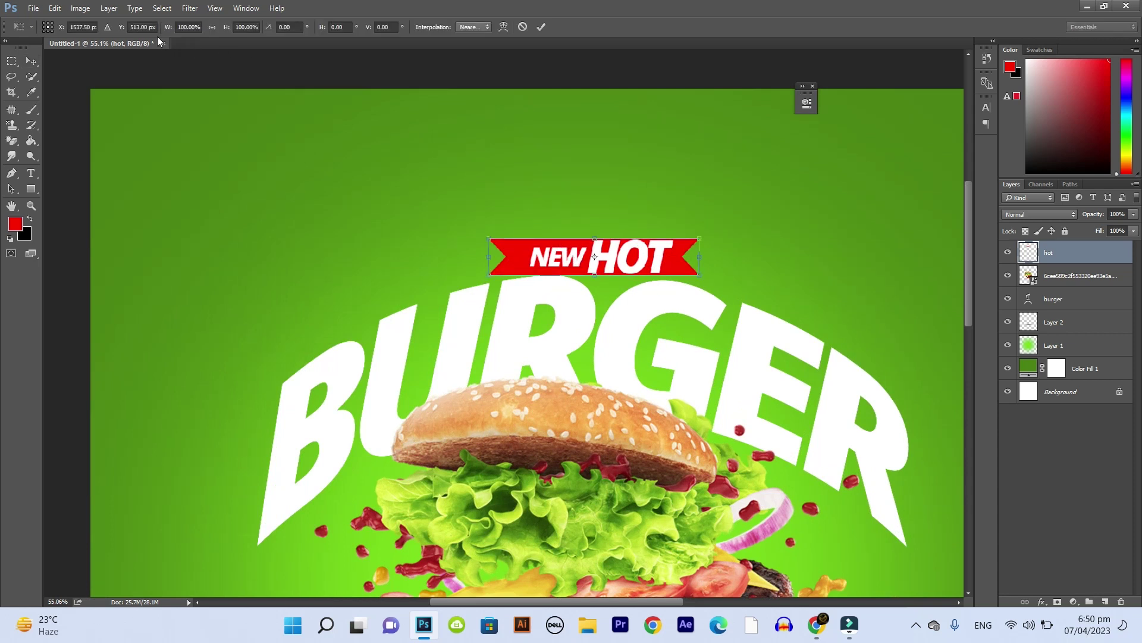
Warp the banner, trying Shell Lower and Bulge before choosing Arc.
left_click(503, 26)
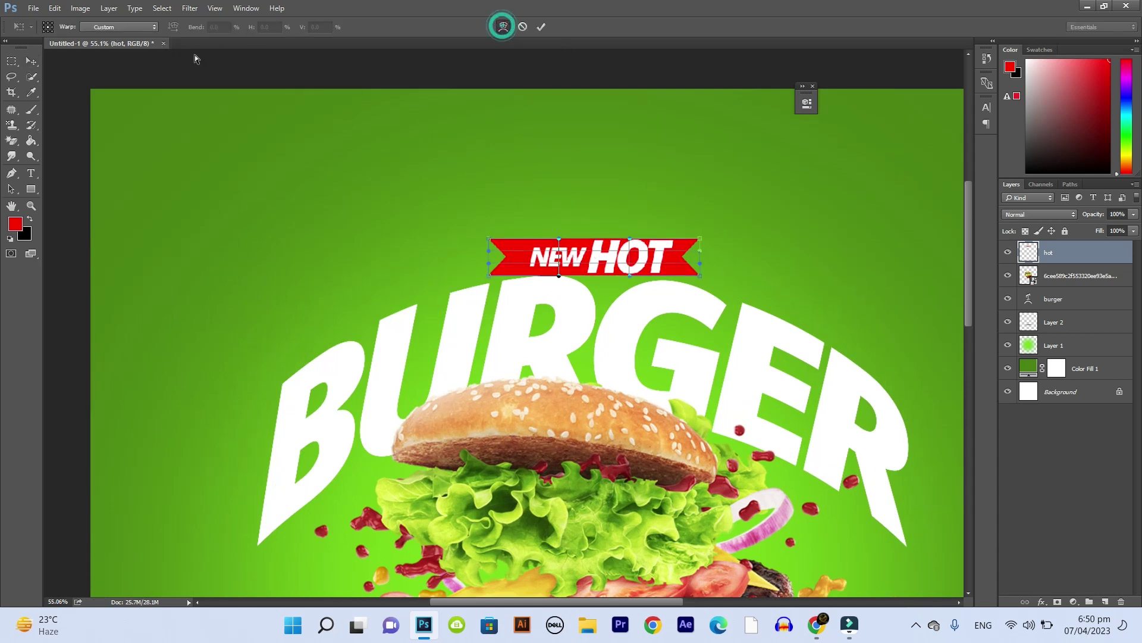
left_click(151, 28)
left_click(128, 133)
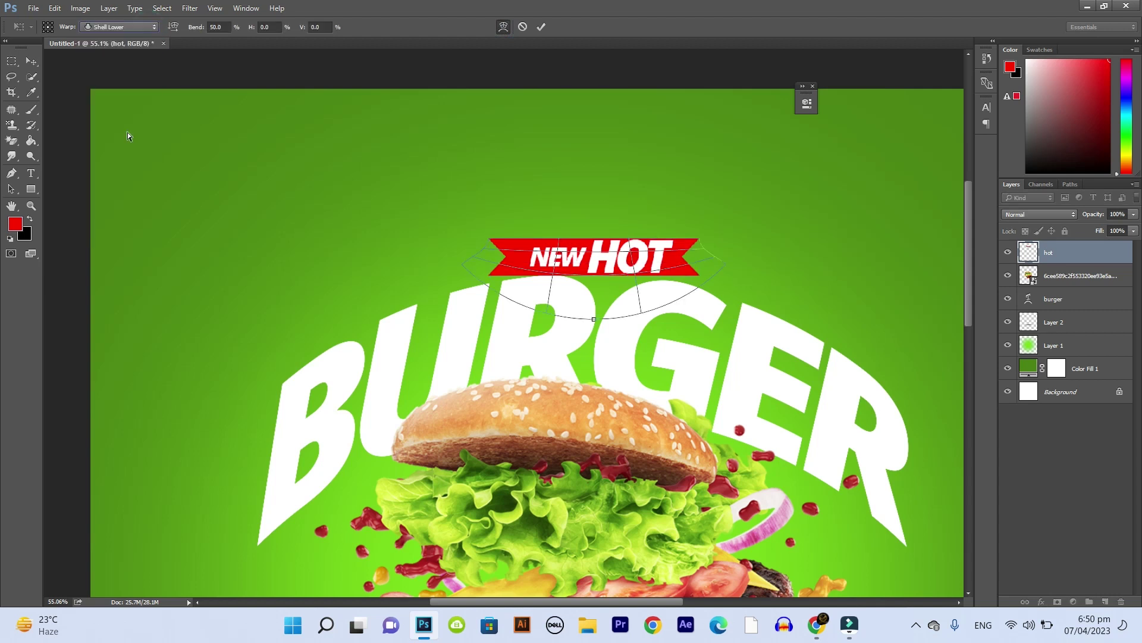
left_click(137, 27)
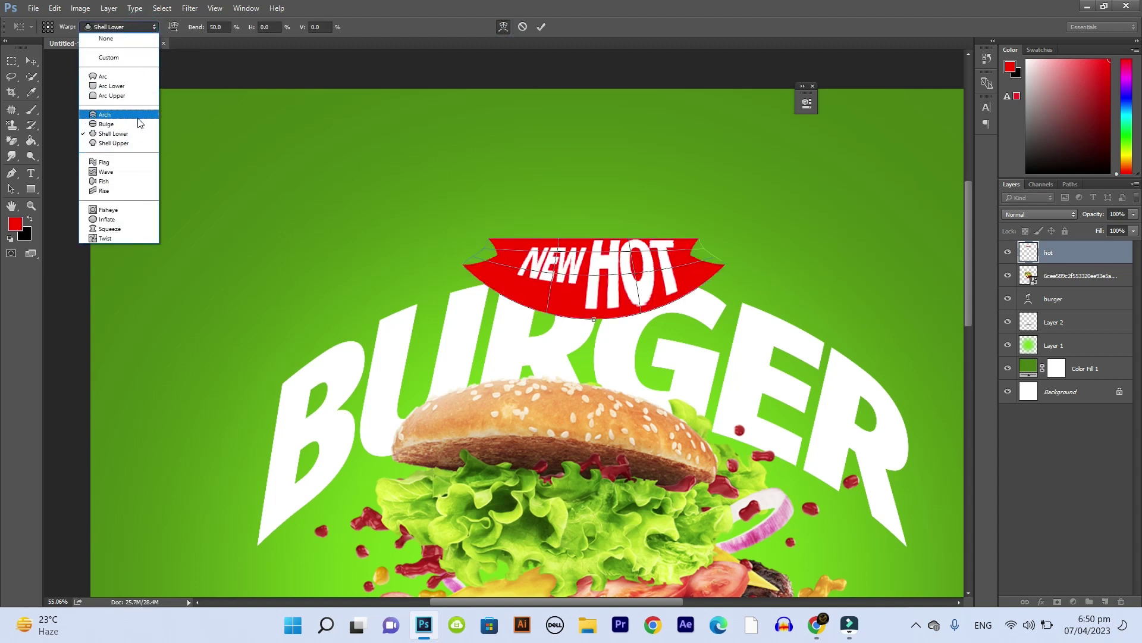
left_click(138, 123)
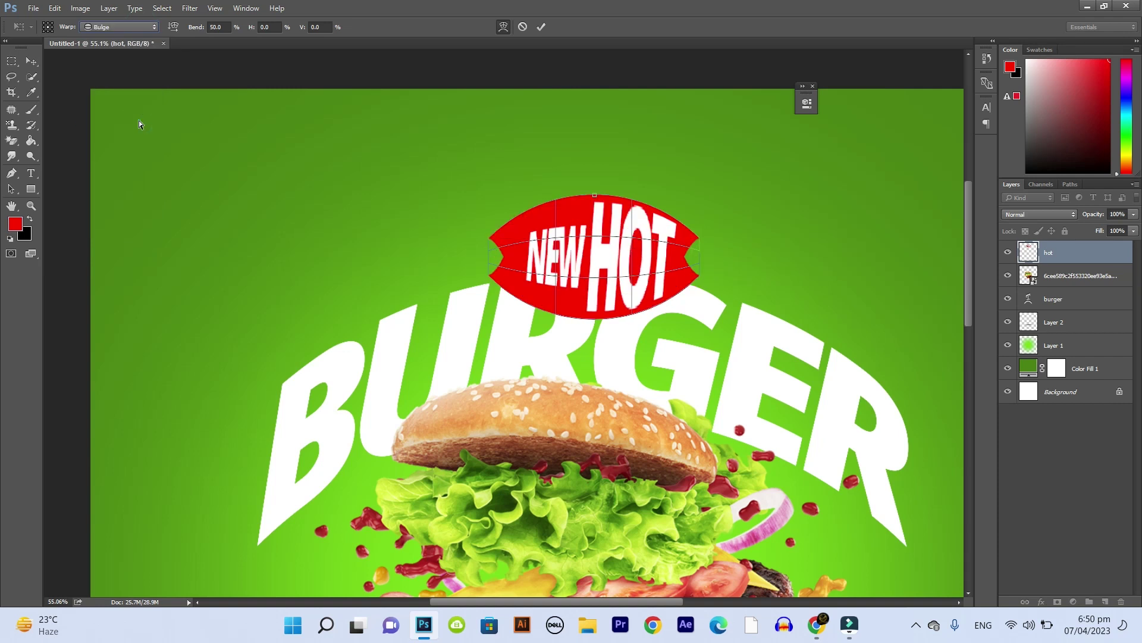
left_click(151, 29)
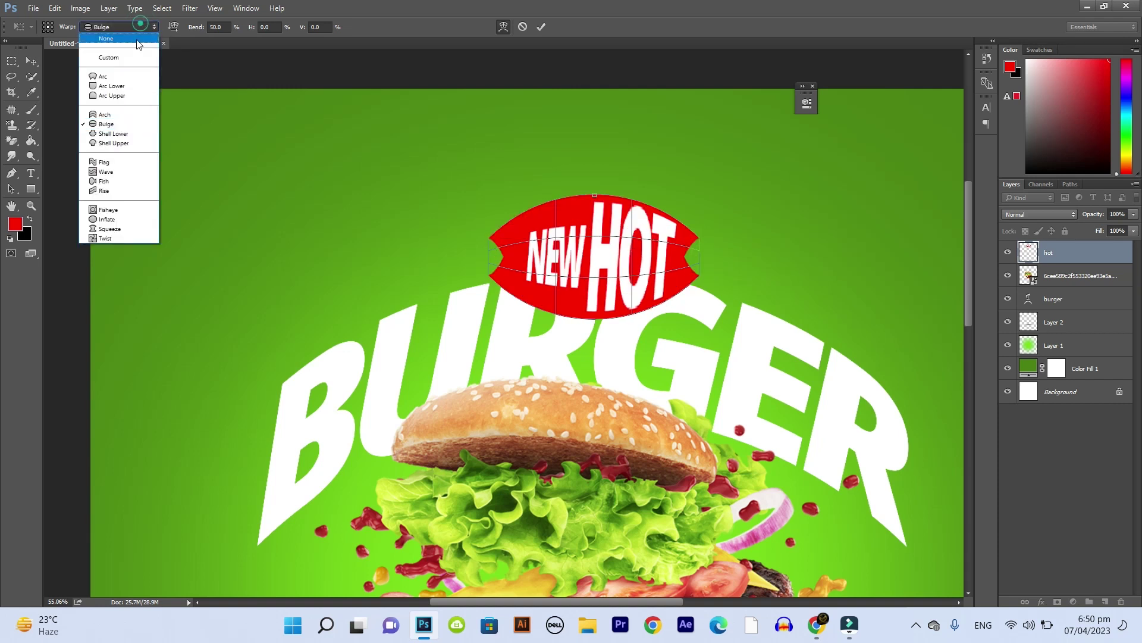
left_click(122, 76)
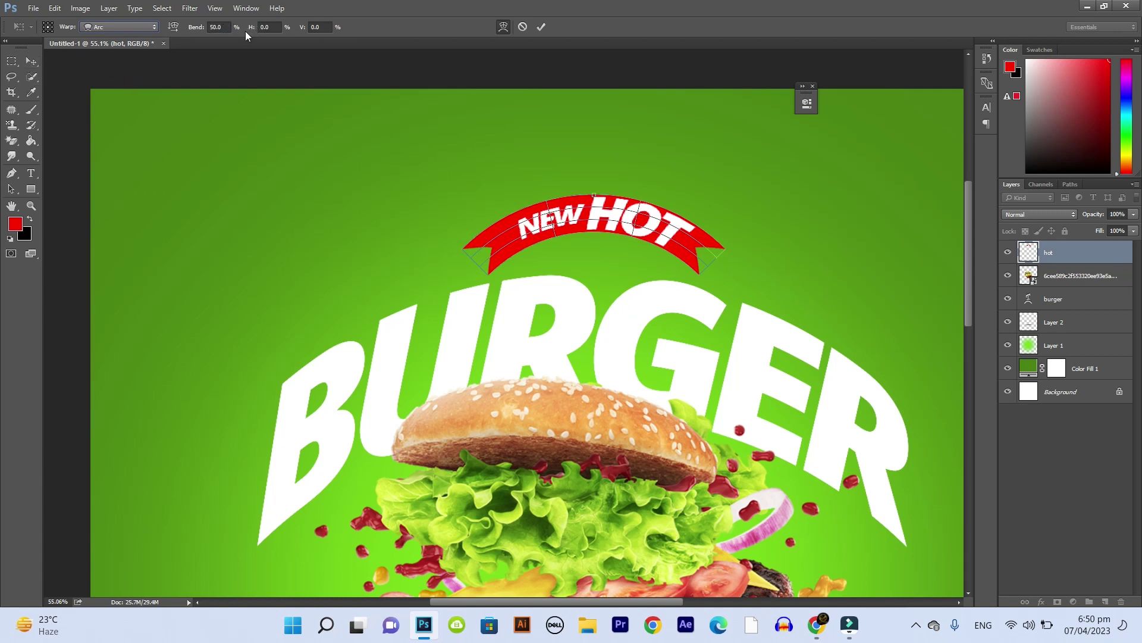
Set the arc bend to 41.8, apply it, and lower the banner onto BURGER.
left_click_drag(196, 31, 148, 40)
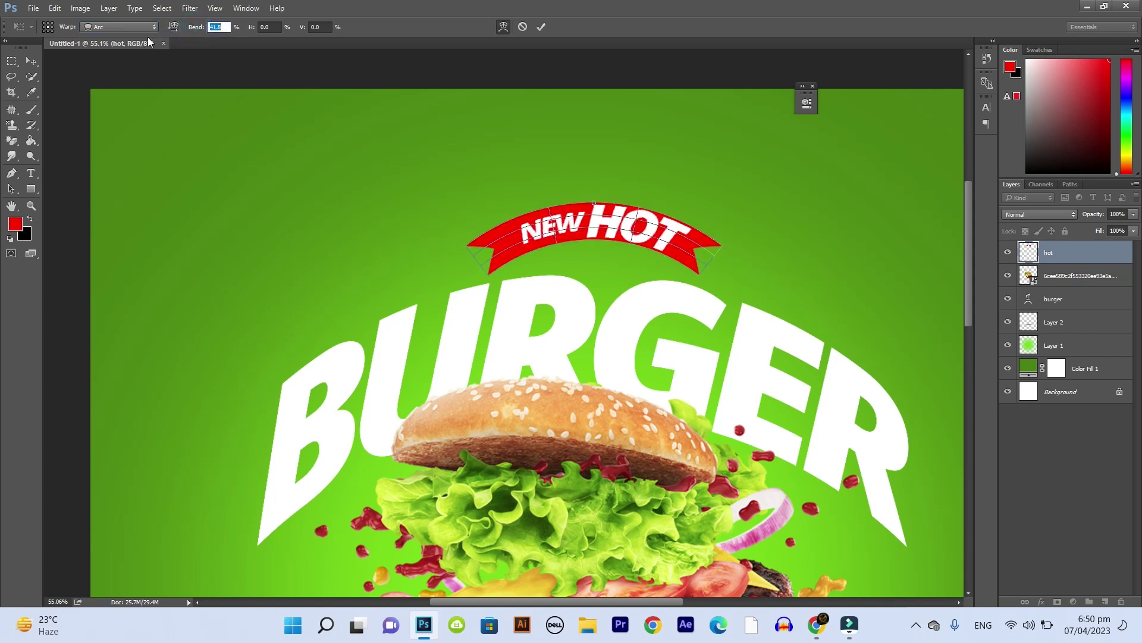
left_click(31, 61)
left_click(510, 238)
left_click_drag(625, 224, 628, 263)
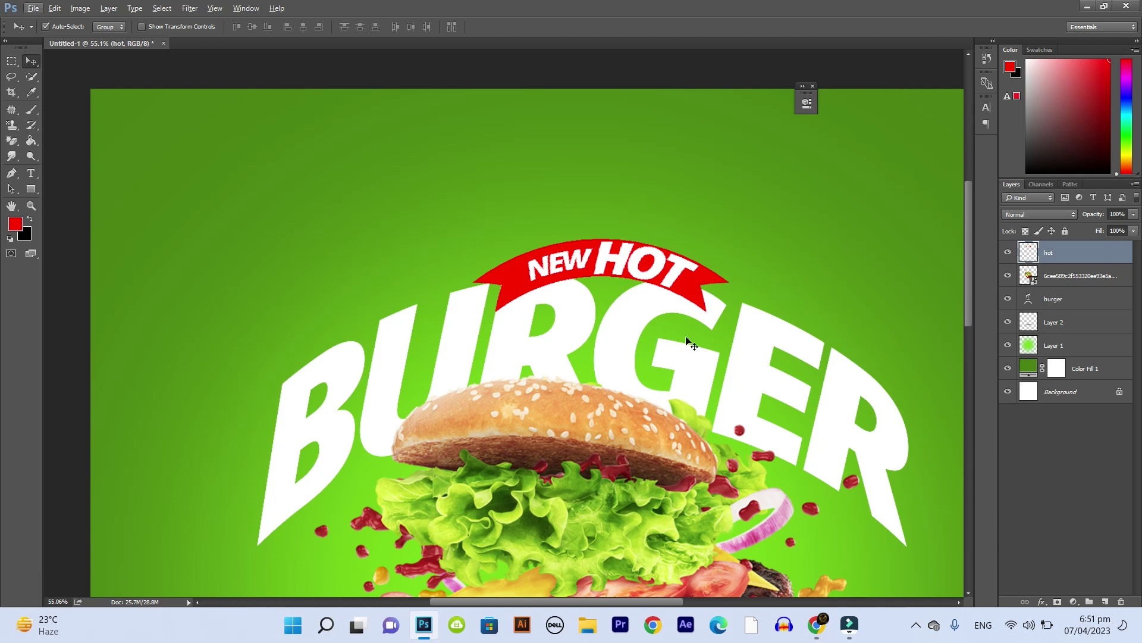
Give the arched NEW HOT banner a drop shadow at 30% opacity.
scroll(693, 250, "up", 5)
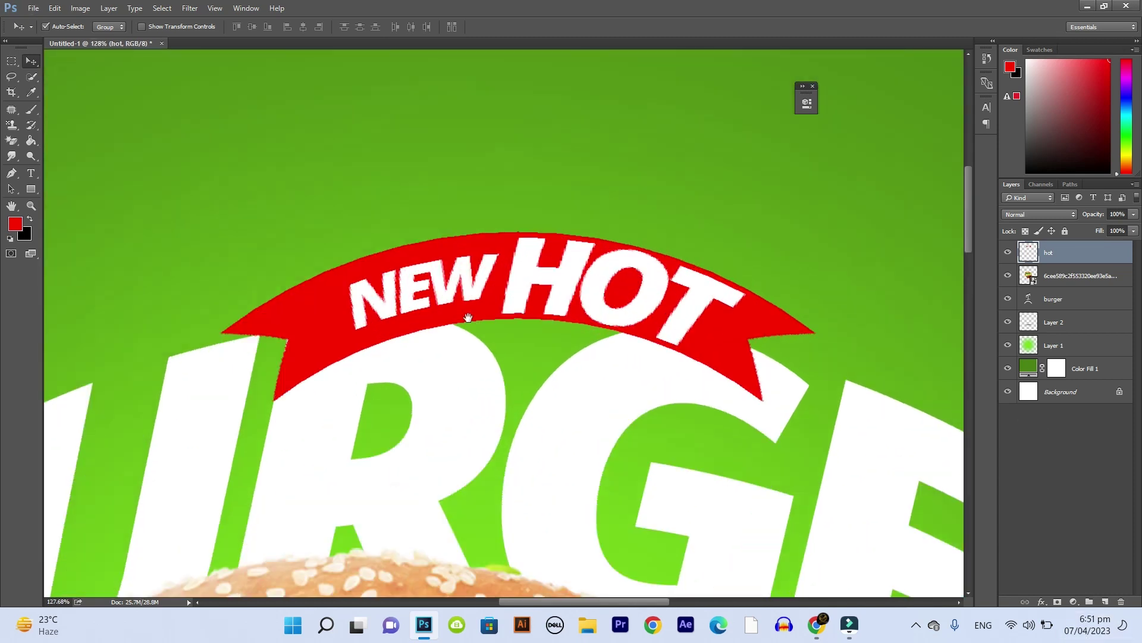
left_click_drag(483, 316, 520, 279)
left_click(1042, 601)
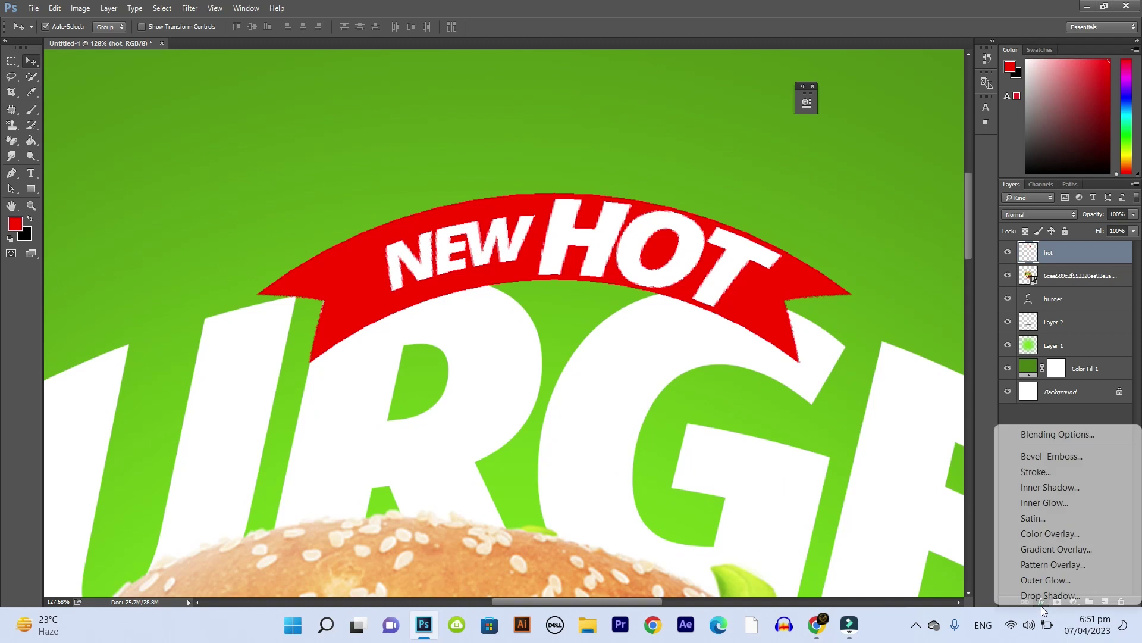
left_click_drag(481, 244, 471, 237)
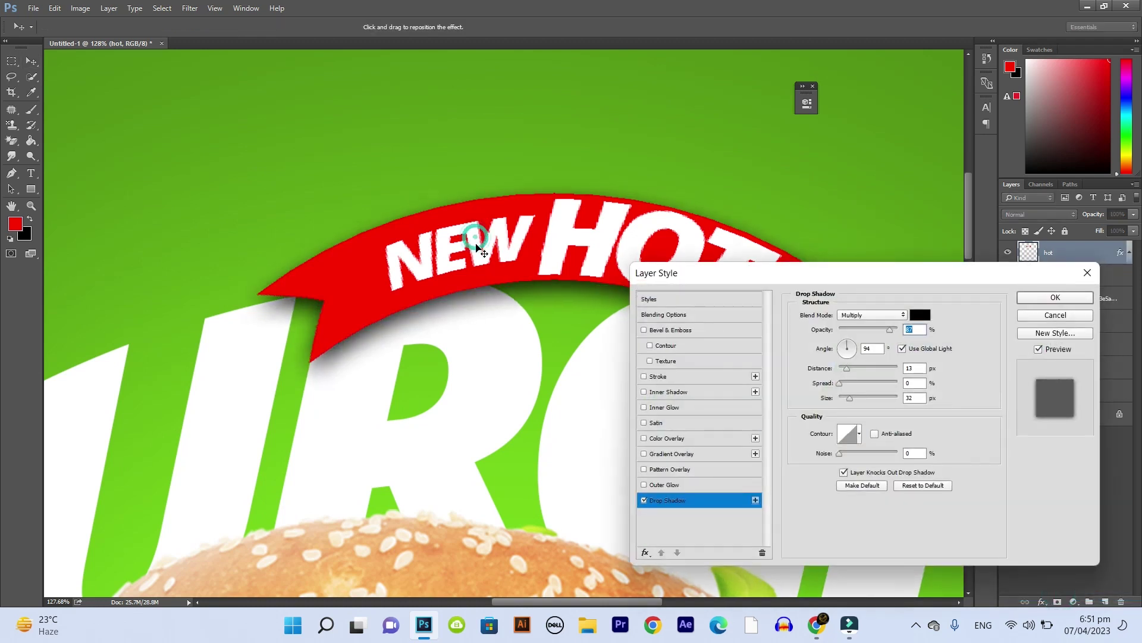
left_click_drag(889, 329, 857, 330)
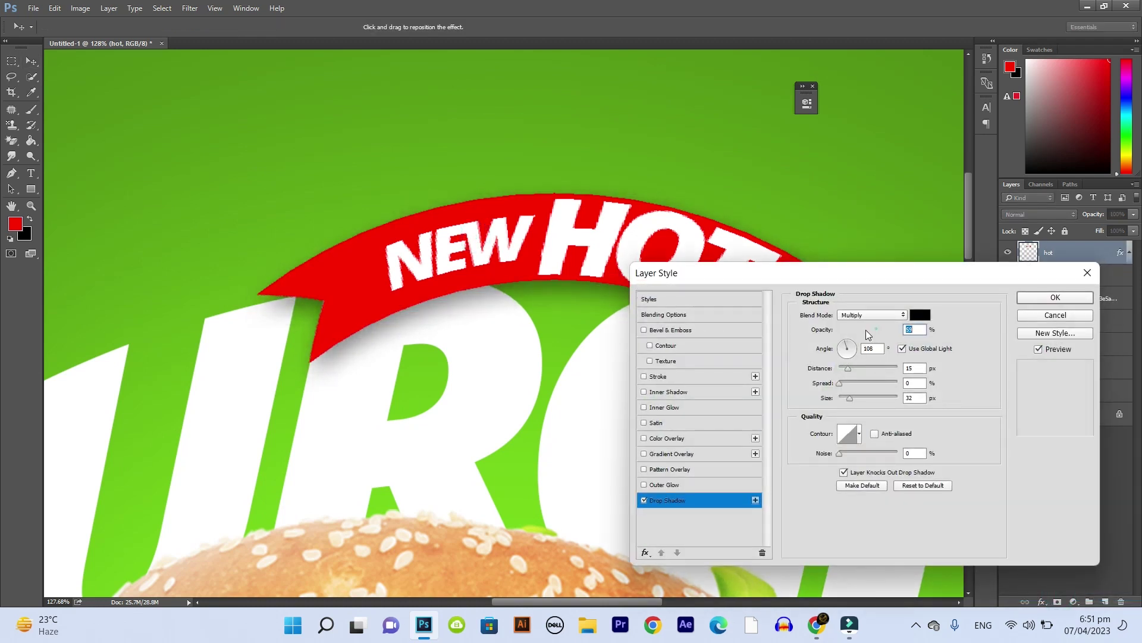
left_click(1055, 297)
scroll(619, 453, "down", 5)
Add a 'CASH ON DELIVERY' text line below the burger.
scroll(619, 452, "down", 3)
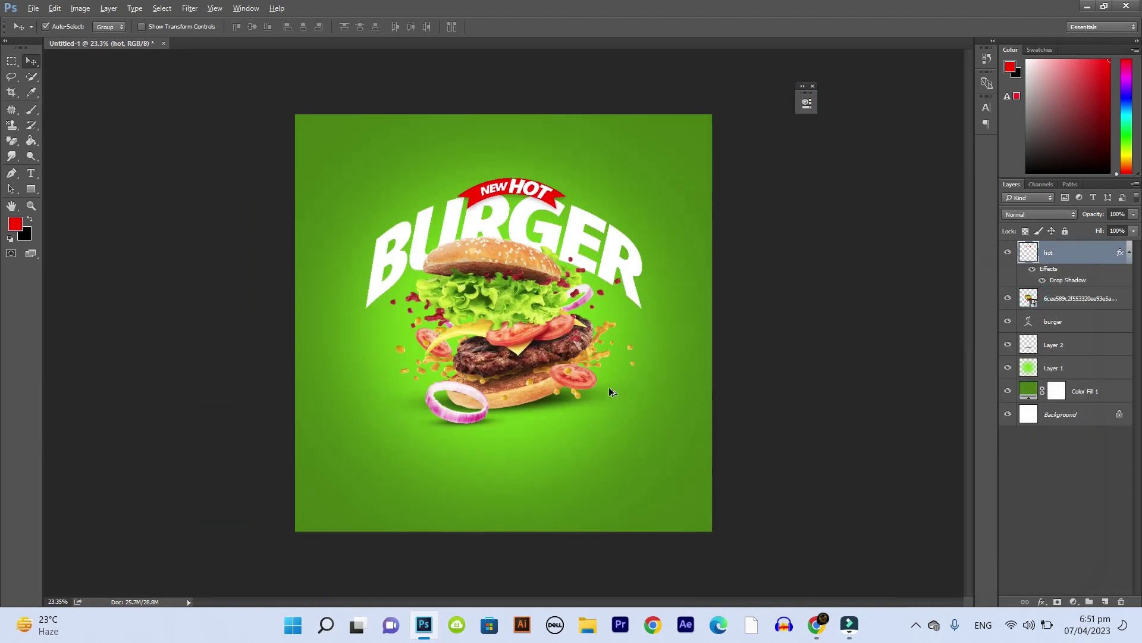
scroll(512, 427, "up", 1)
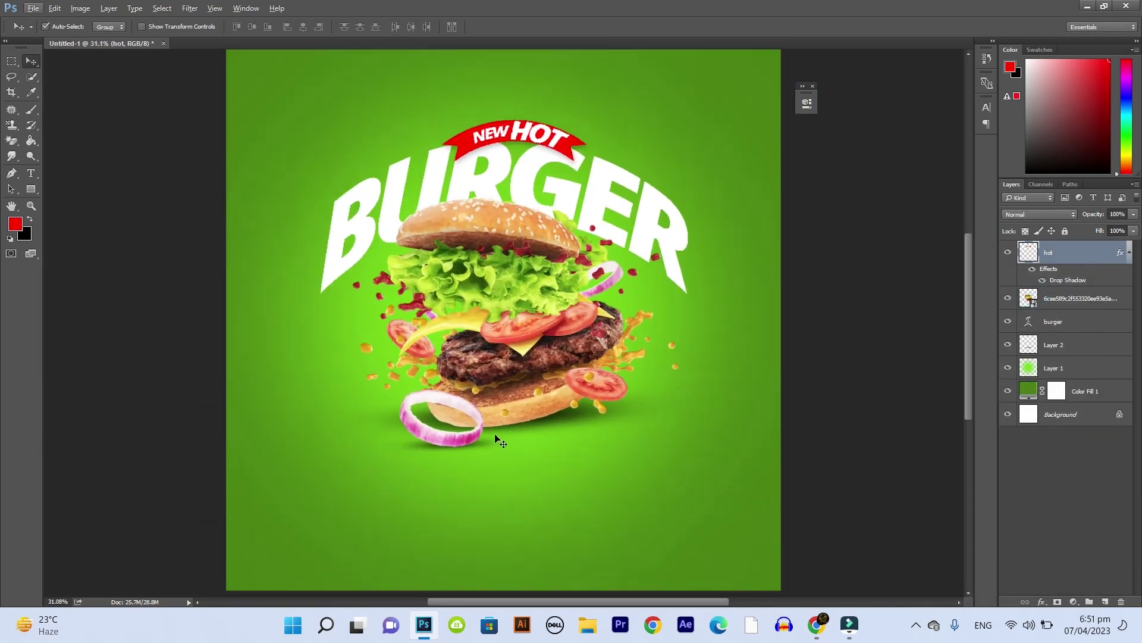
scroll(496, 434, "up", 1)
scroll(476, 476, "up", 1)
scroll(506, 428, "up", 2)
left_click_drag(560, 361, 536, 278)
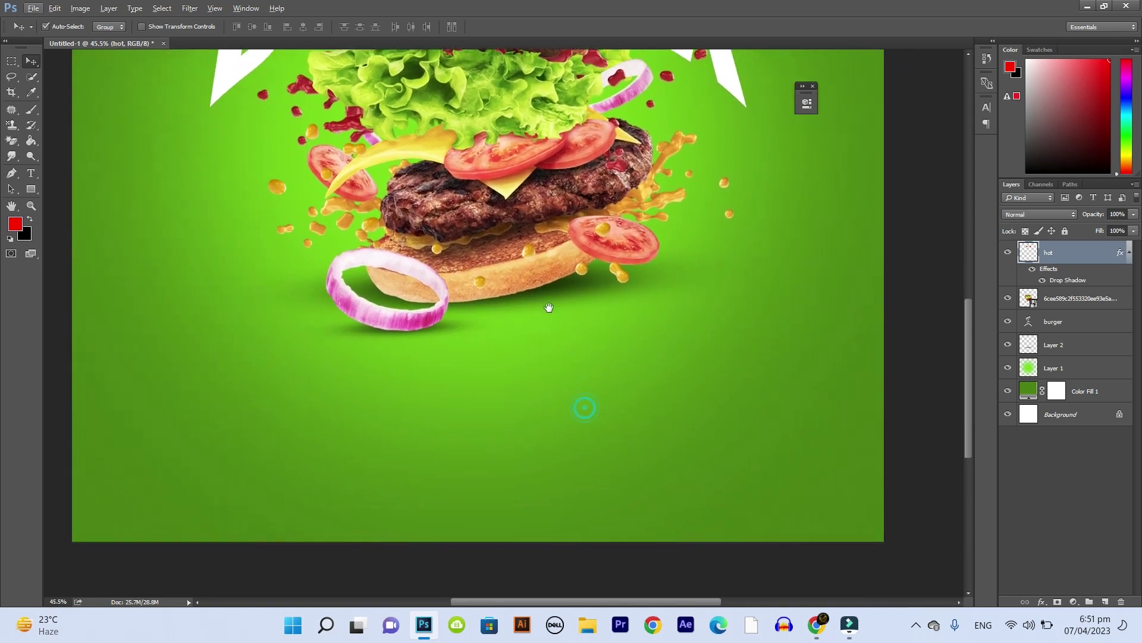
left_click(925, 386)
key("t")
left_click(400, 441)
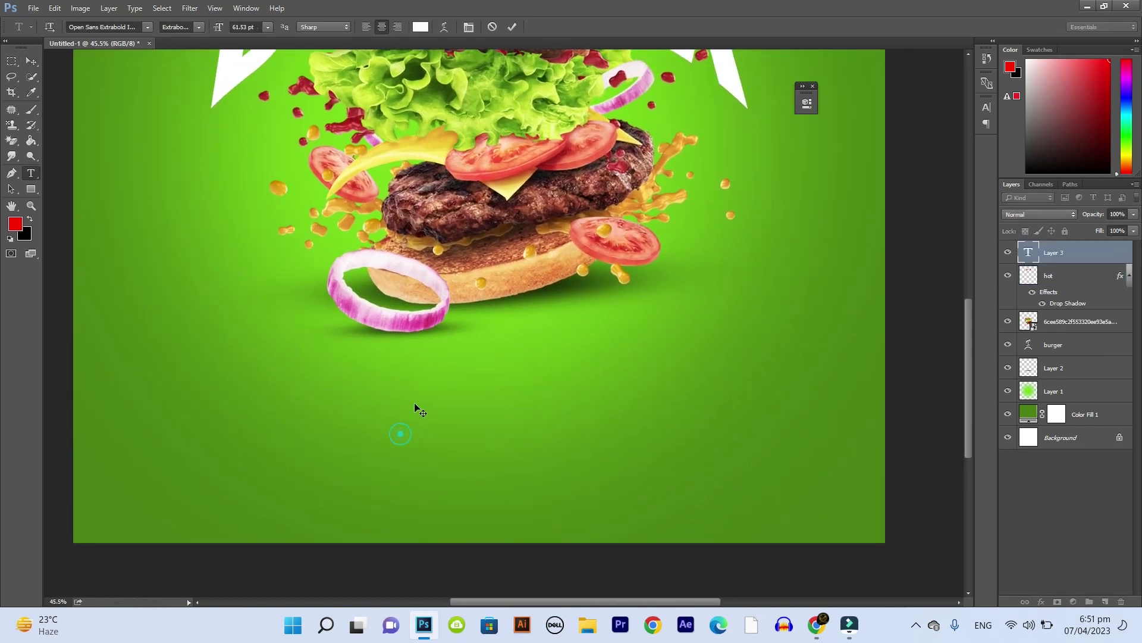
type("CASH ON DEVEL")
key("BackSpace")
key("BackSpace")
key("BackSpace")
type("LIVERY")
key("ctrl")
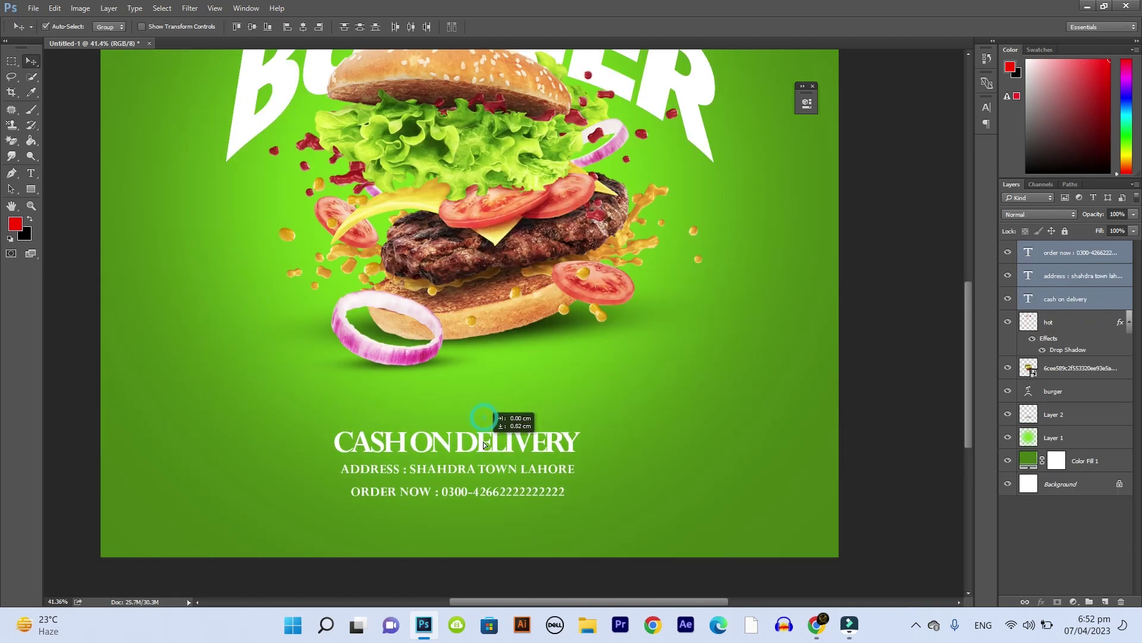
Place a duplicate of the BURGER title lower, beneath the original.
scroll(663, 426, "down", 3)
scroll(580, 430, "up", 2)
scroll(615, 427, "down", 1)
scroll(615, 427, "up", 1)
left_click(839, 329)
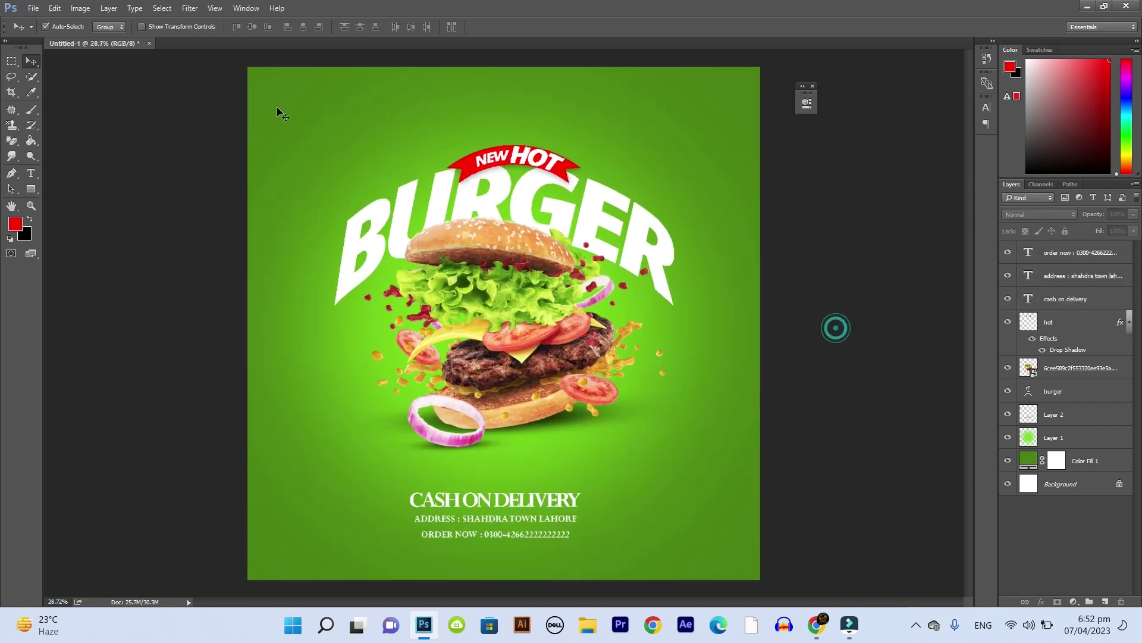
scroll(665, 252, "up", 1)
left_click_drag(666, 251, 659, 328)
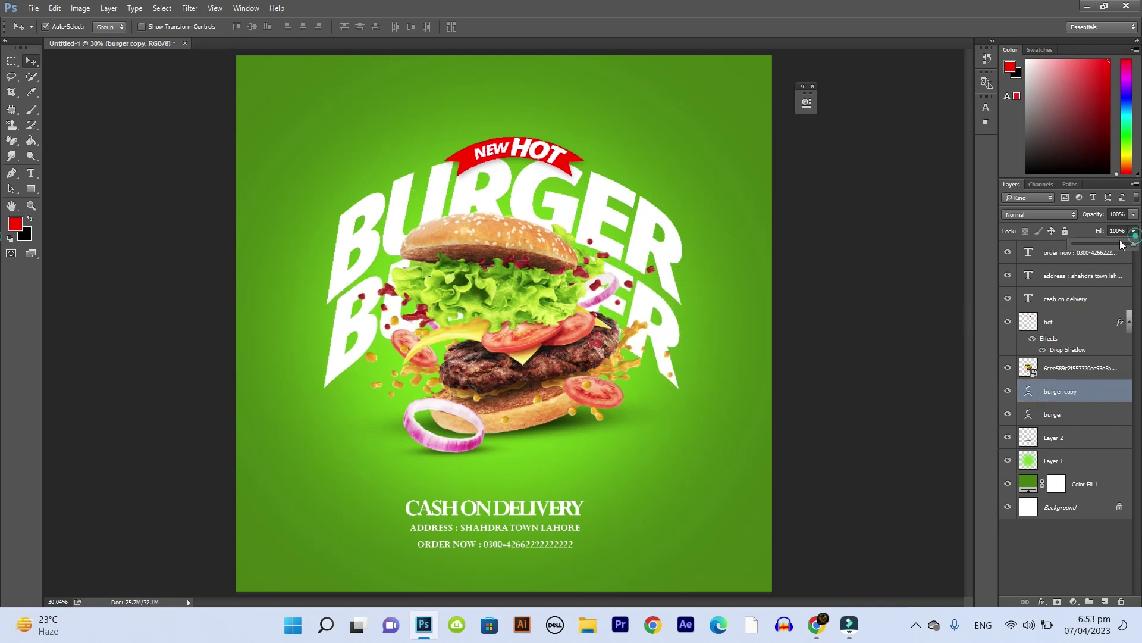
Make the duplicate BURGER hollow with a white (ffffff) Stroke effect.
key("ctrl+z")
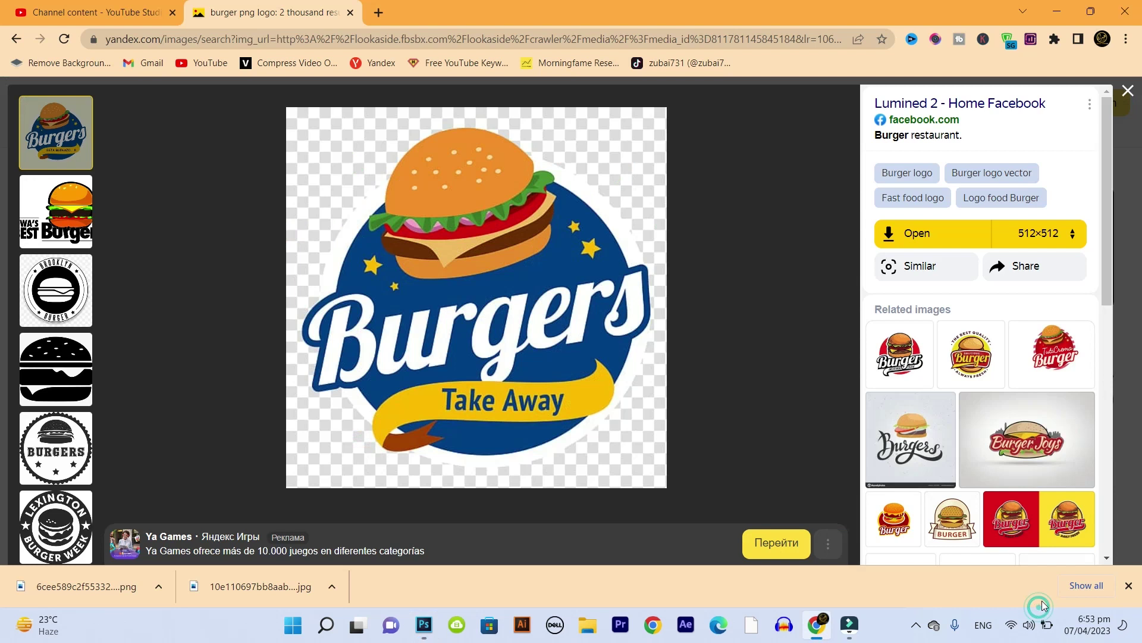
left_click(424, 625)
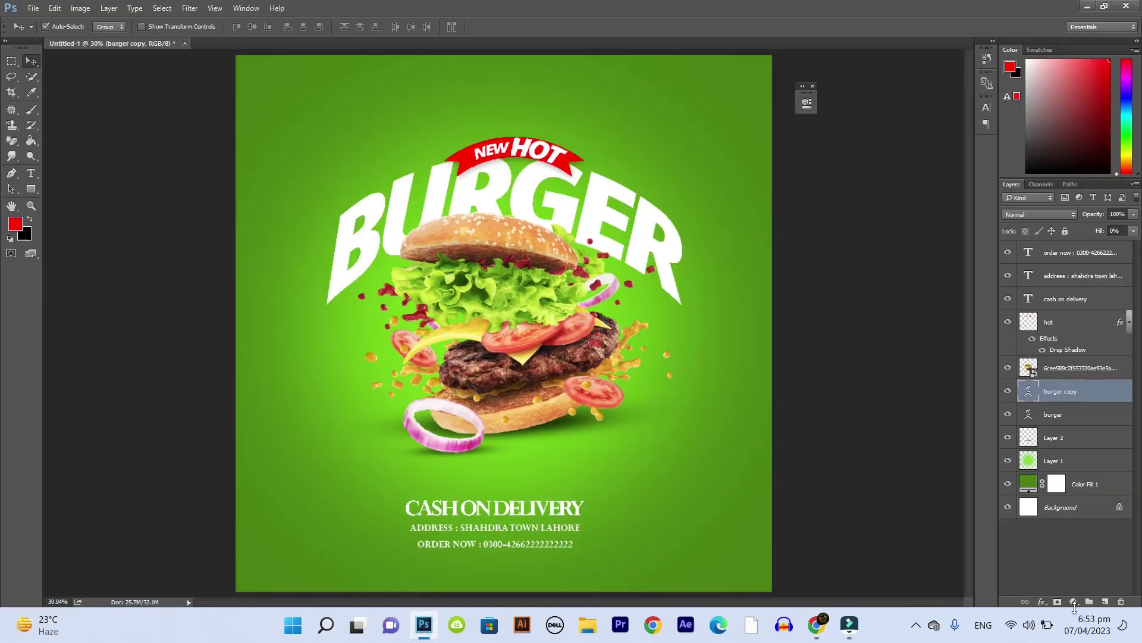
left_click(1042, 602)
left_click(1053, 466)
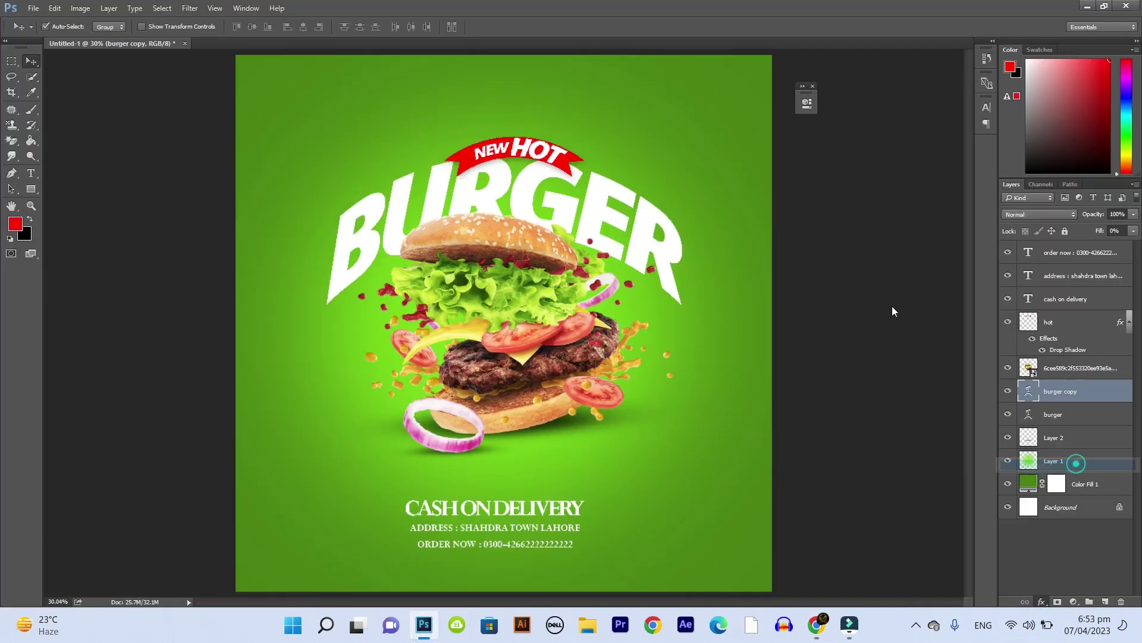
left_click(832, 409)
type("ffffff")
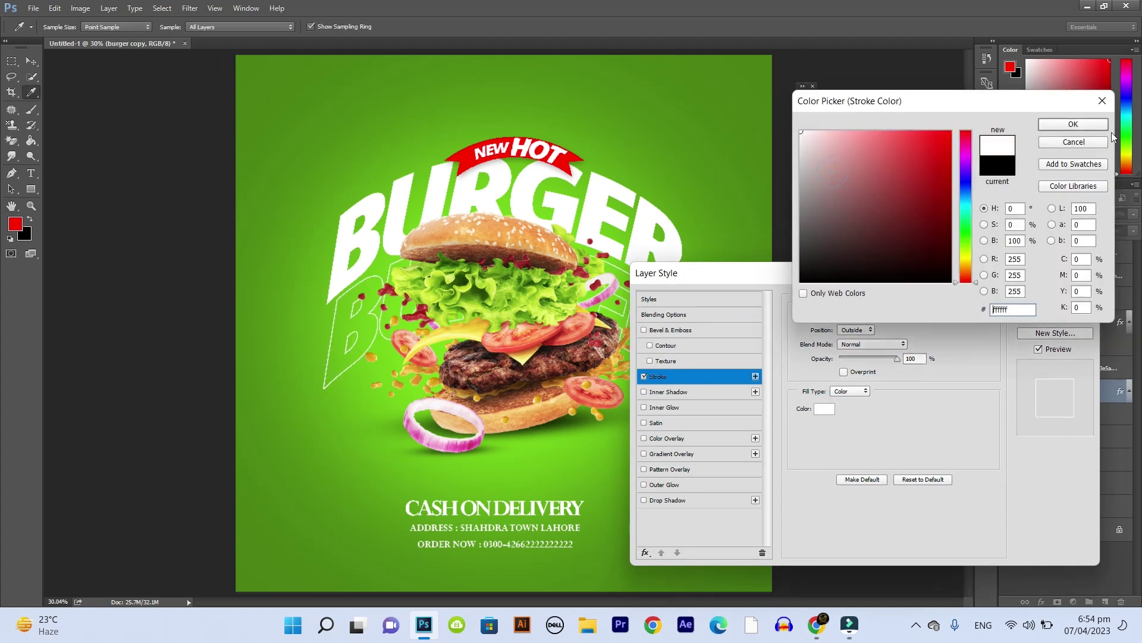
left_click(1074, 125)
left_click(1033, 303)
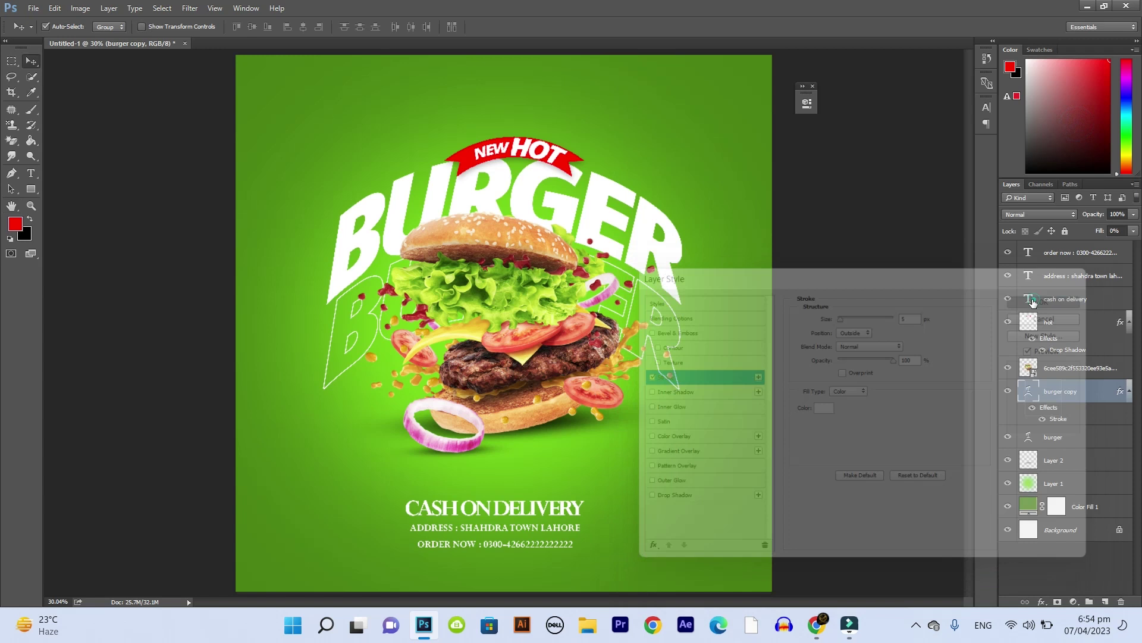
Duplicate the outlined BURGER and nudge the copy downward.
key("ctrl+j")
key("shift+Down")
key("shift+Down")
key("shift+Down")
key("shift+Down")
key("shift+Down")
key("shift+Down")
key("shift+Down")
key("shift+Down")
key("shift+Down")
key("shift+Down")
key("shift+Down")
key("shift+Down")
key("shift+Down")
key("shift+Down")
key("shift+Down")
key("shift+Down")
key("shift+Down")
key("shift+Down")
key("shift+Down")
key("shift+Down")
key("shift+Down")
key("shift+Down")
key("shift+Down")
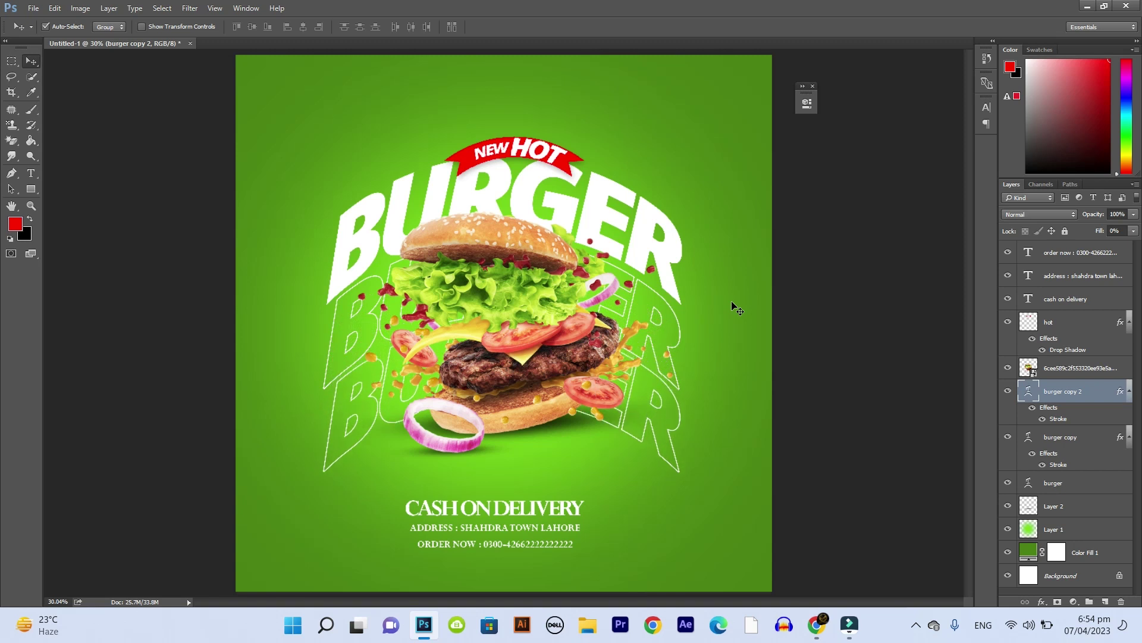
key("shift+Down")
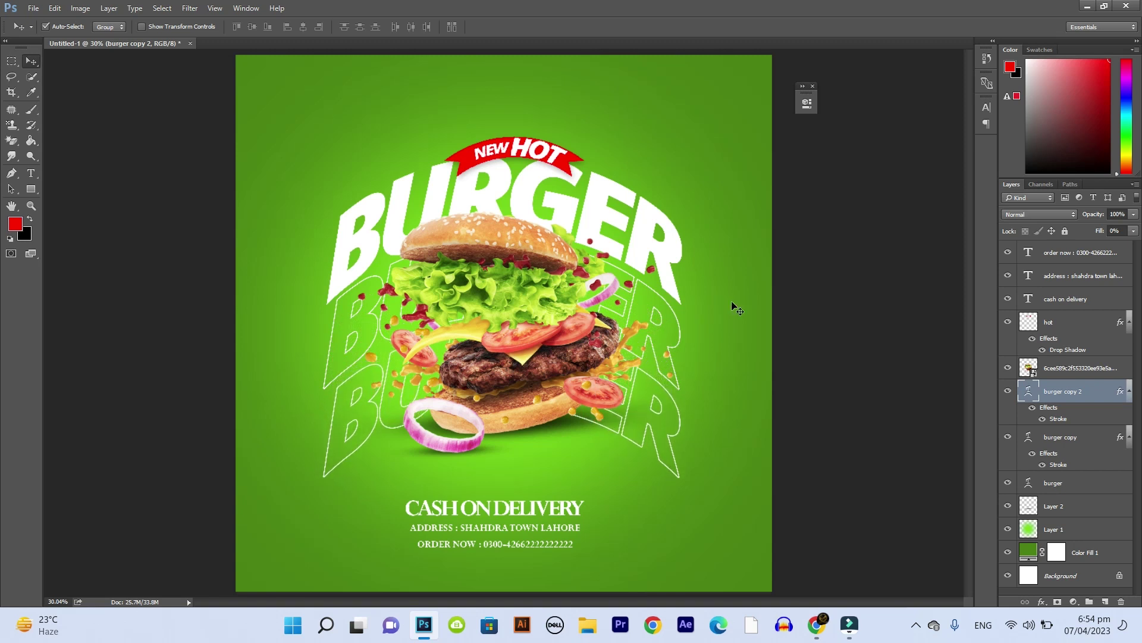
Scale the outline BURGER copy to about 269%, move it up, and send it behind the artwork.
key("shift+Up")
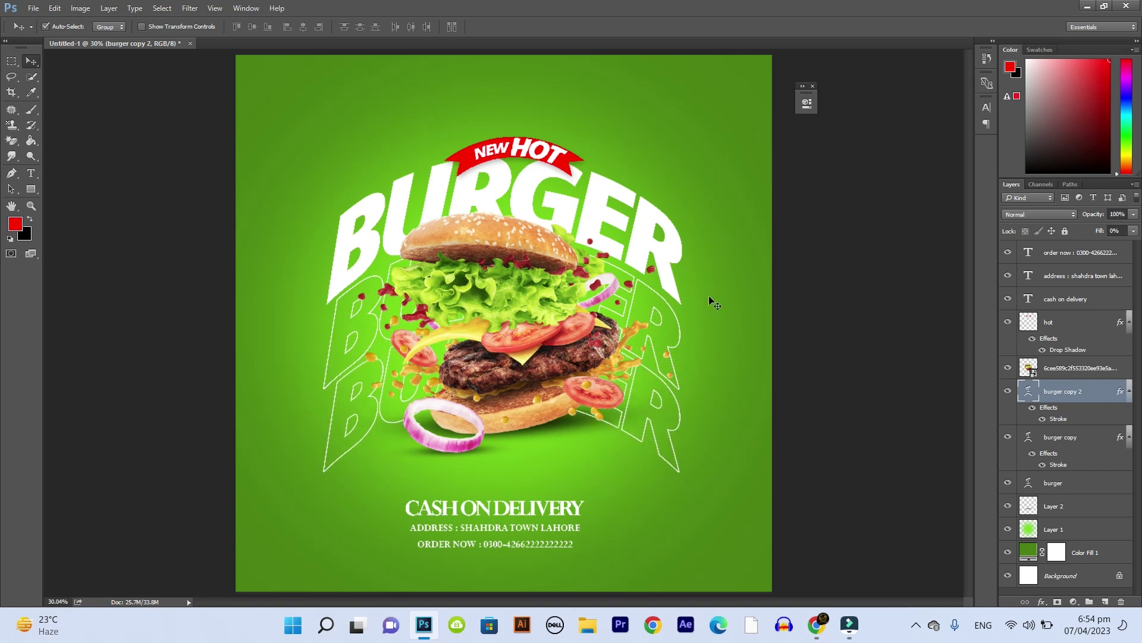
scroll(714, 304, "down", 3)
scroll(602, 395, "up", 1)
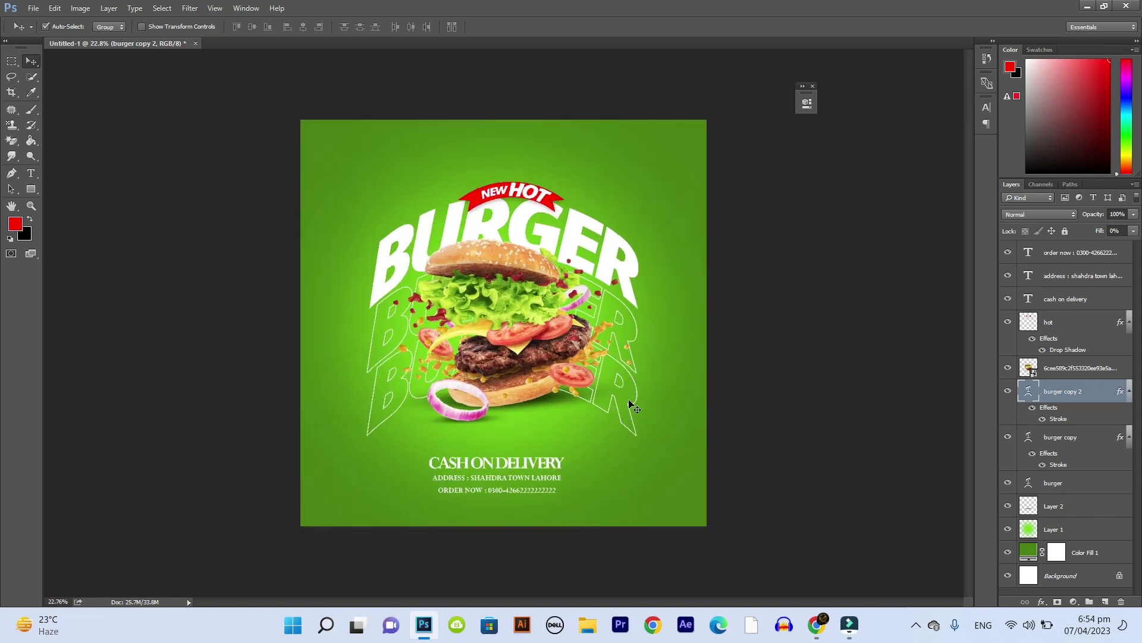
key("ctrl+t")
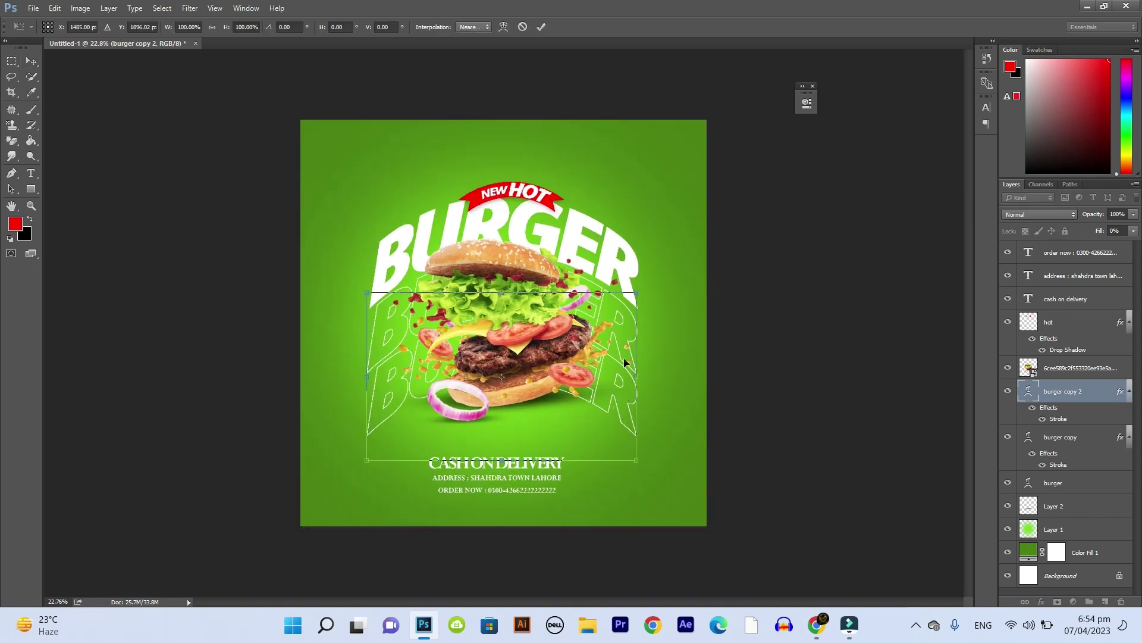
left_click_drag(633, 293, 892, 199)
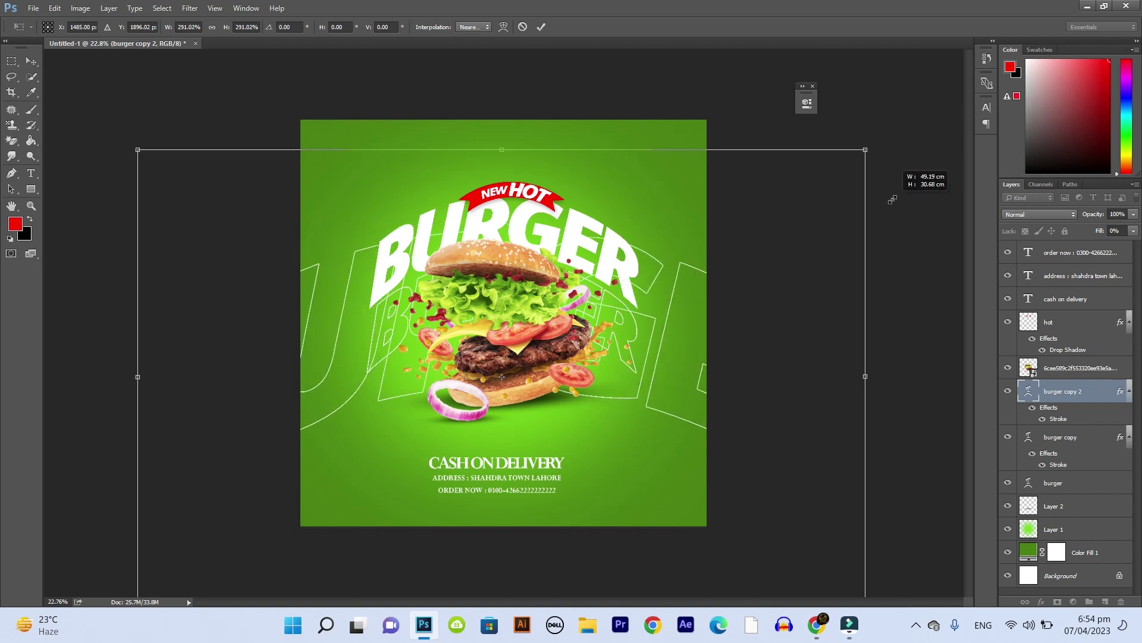
left_click_drag(693, 297, 694, 184)
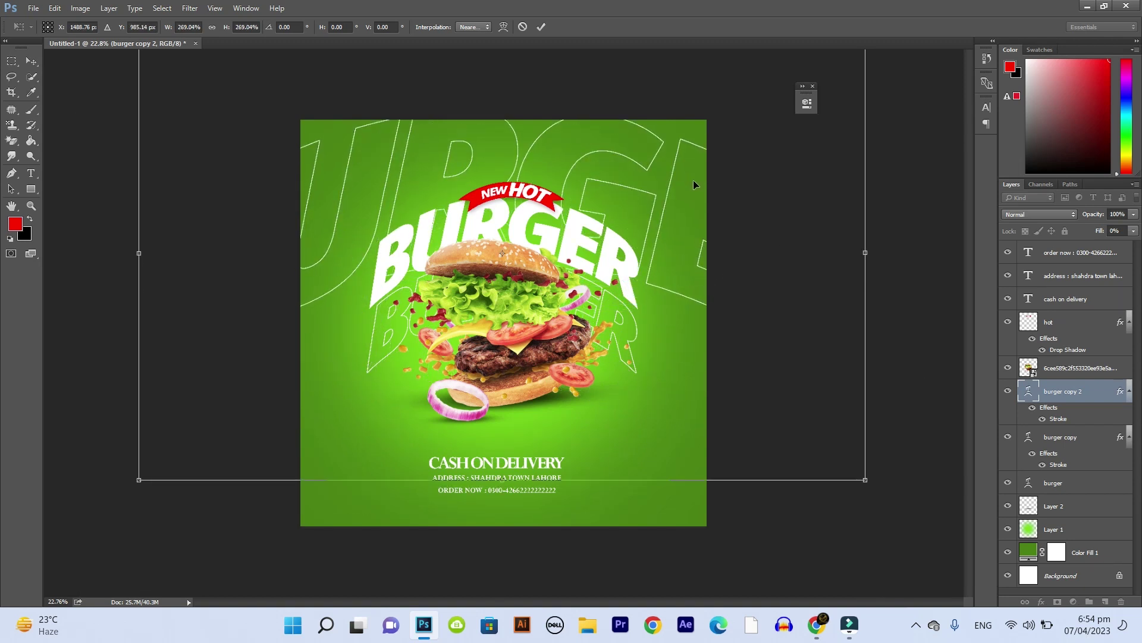
key("Return")
key("ctrl+bracketleft")
key("ctrl+bracketleft")
key("ctrl+bracketleft")
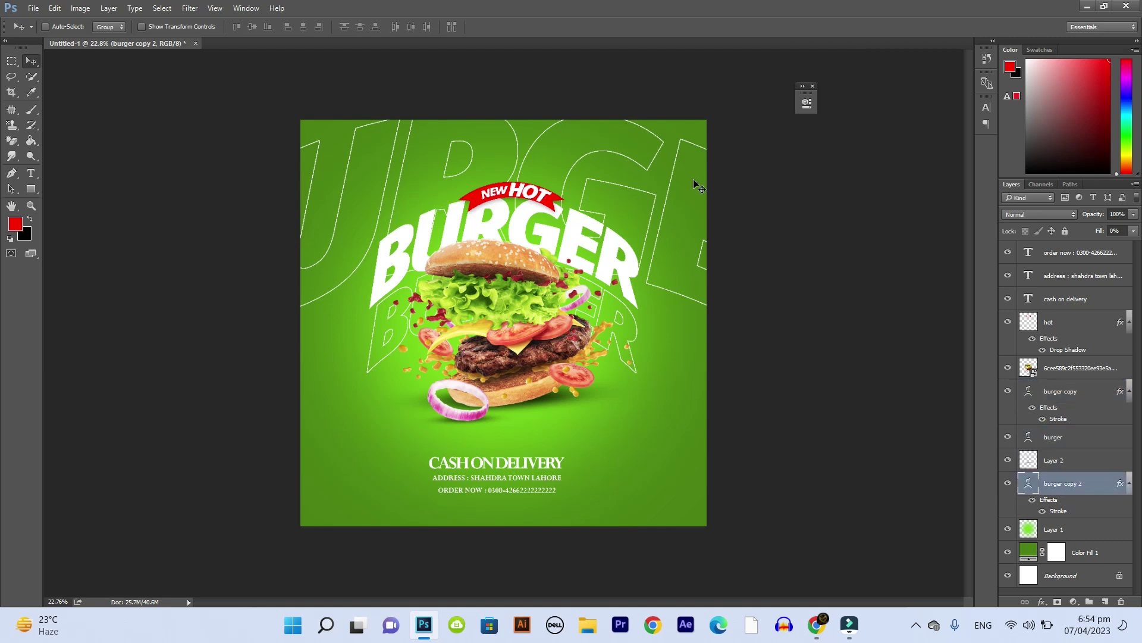
Fade the giant outline BURGER to 18% opacity.
left_click(1133, 214)
left_click_drag(1115, 226, 1085, 224)
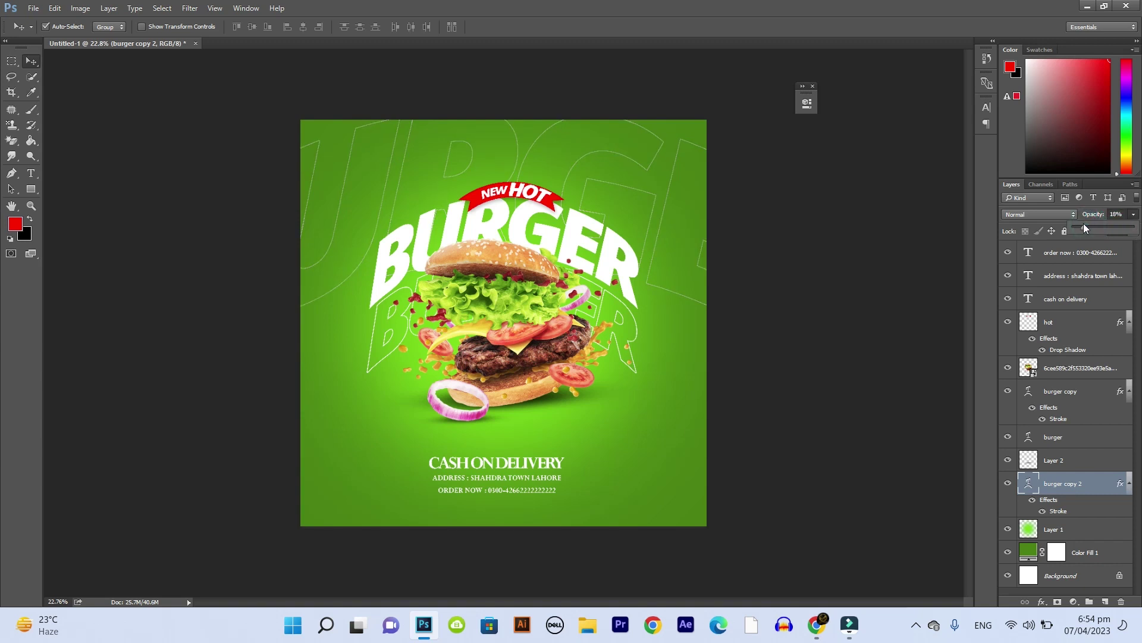
left_click(799, 384)
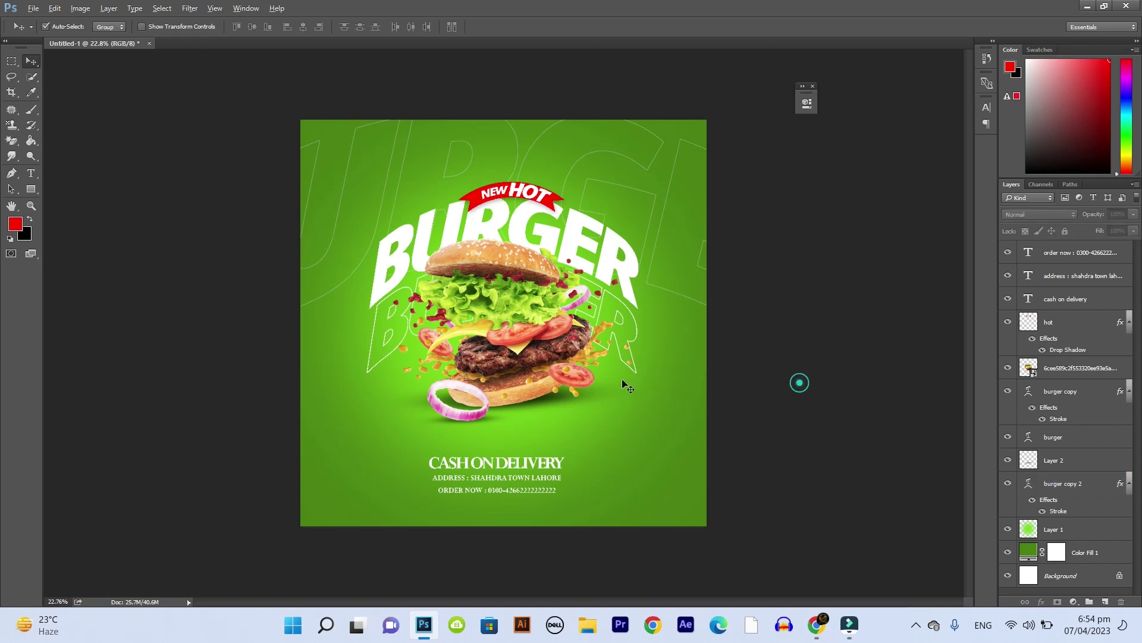
scroll(622, 382, "down", 1)
scroll(545, 425, "up", 2)
scroll(544, 427, "up", 1)
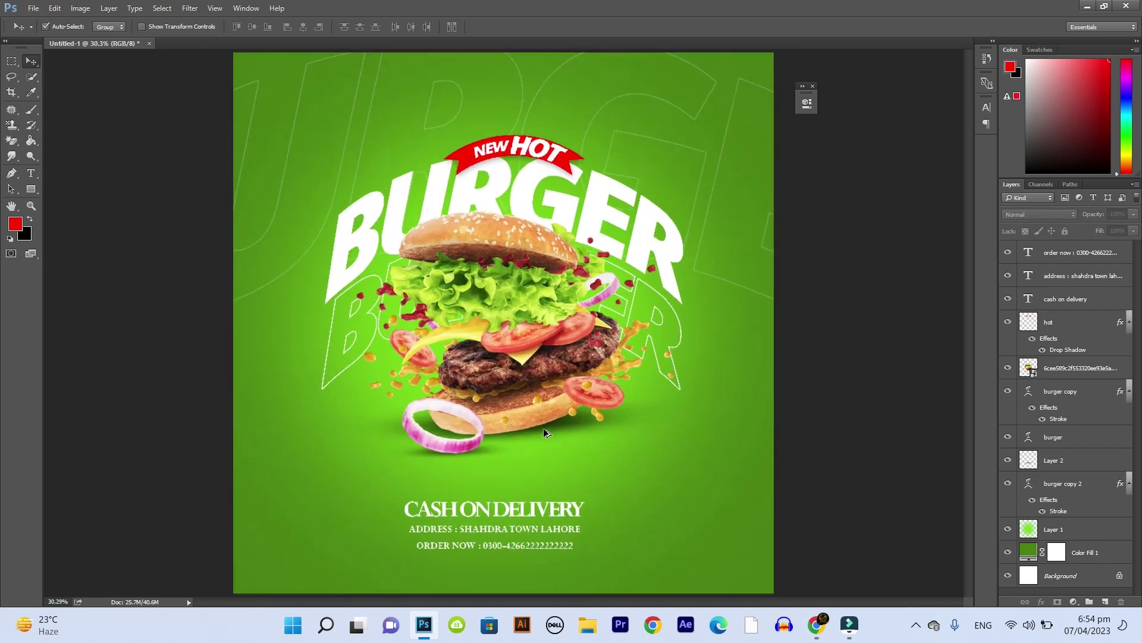
scroll(527, 315, "down", 1)
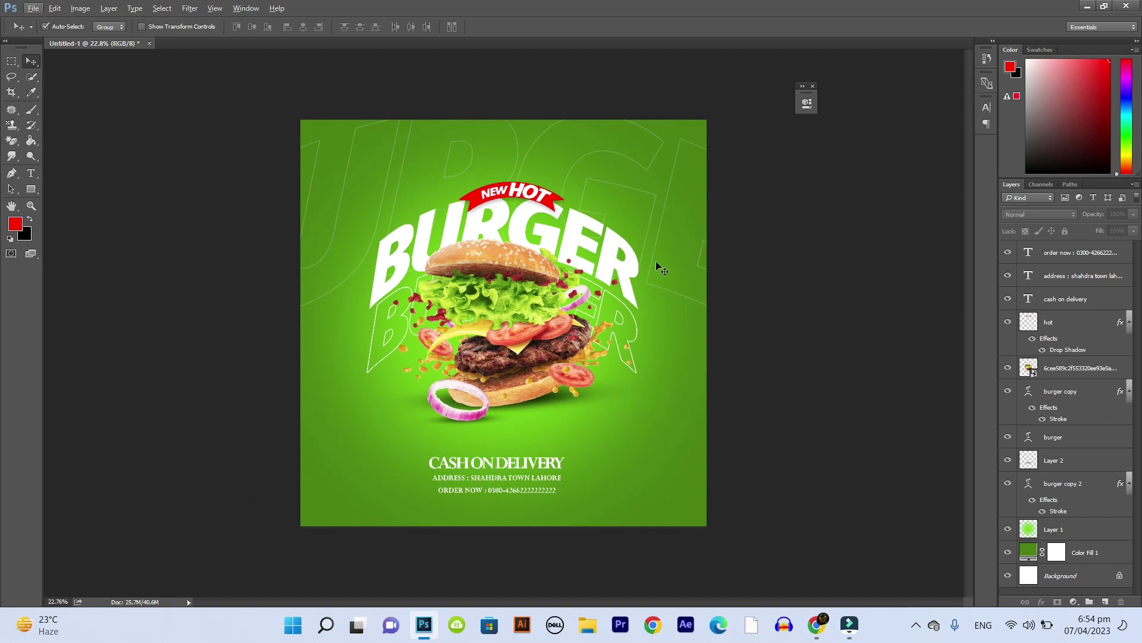
left_click(677, 223)
Reposition the giant outline BURGER and add a duplicate along the poster's bottom edge.
mouse_move(679, 208)
left_mouse_down()
mouse_move(688, 157)
mouse_move(645, 164)
mouse_move(622, 548)
left_mouse_up()
key("ctrl+j")
left_click_drag(605, 441, 593, 515)
scroll(570, 371, "down", 2)
scroll(589, 364, "up", 3)
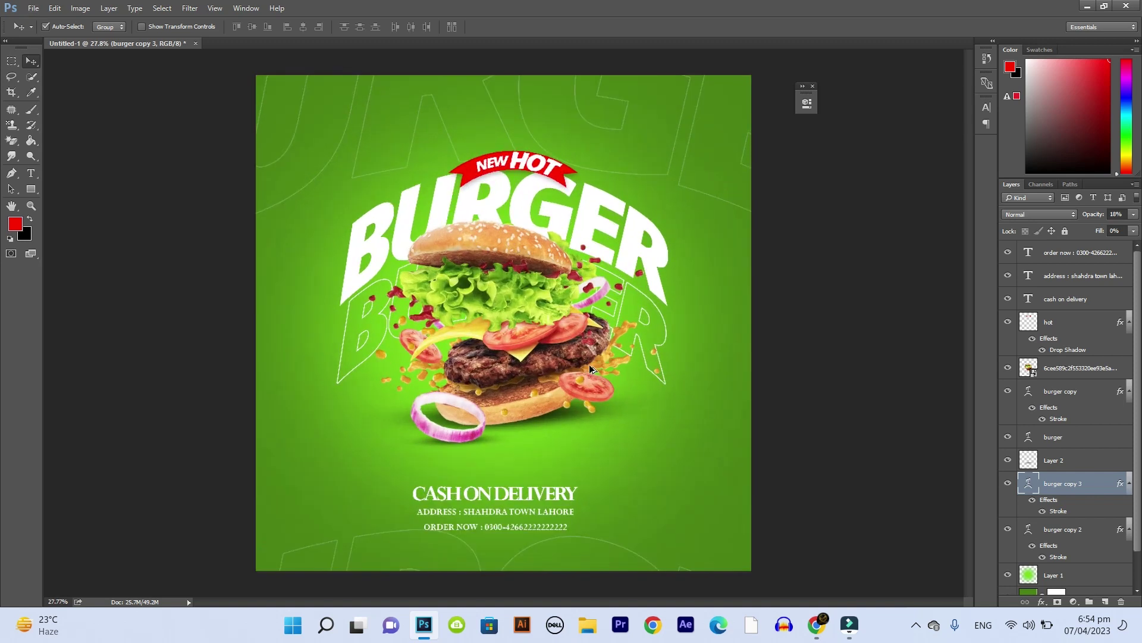
scroll(590, 366, "up", 2)
scroll(589, 367, "up", 1)
scroll(548, 269, "down", 1)
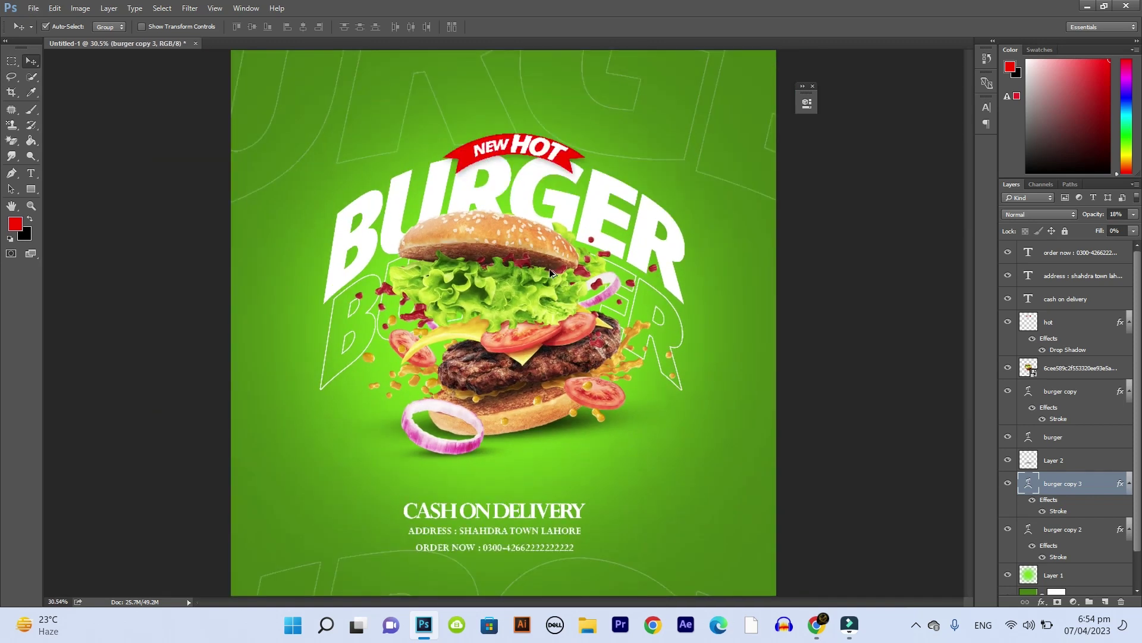
scroll(530, 269, "up", 2)
left_click(517, 233)
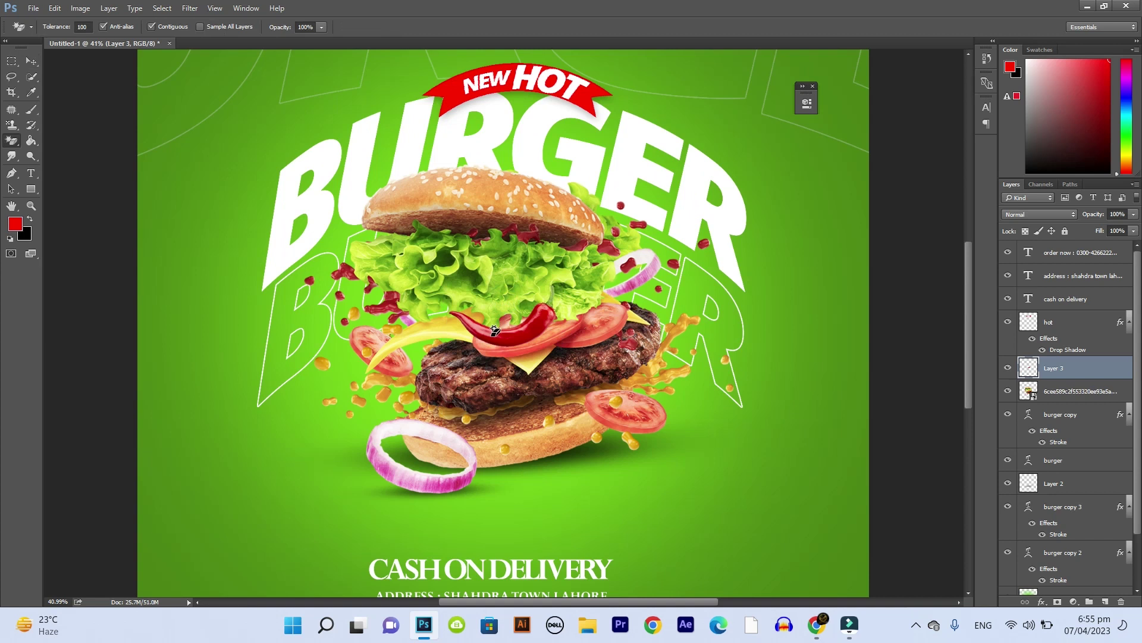
Place an enlarged, tilted chili copy at the poster's lower left.
key("v")
left_click_drag(494, 331, 771, 537)
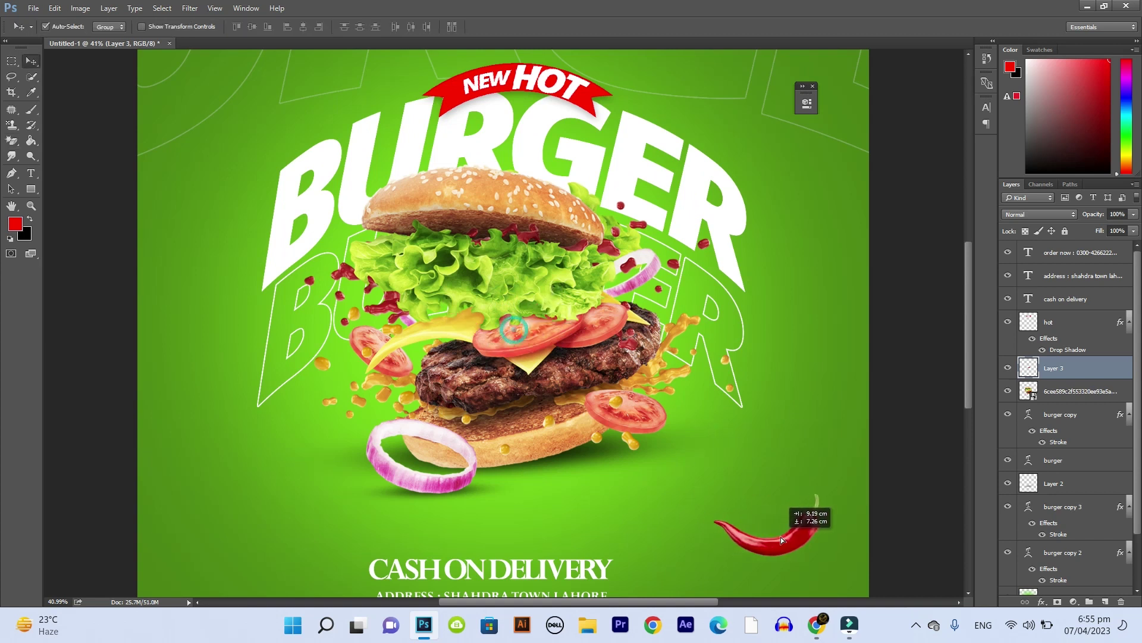
key("ctrl+0")
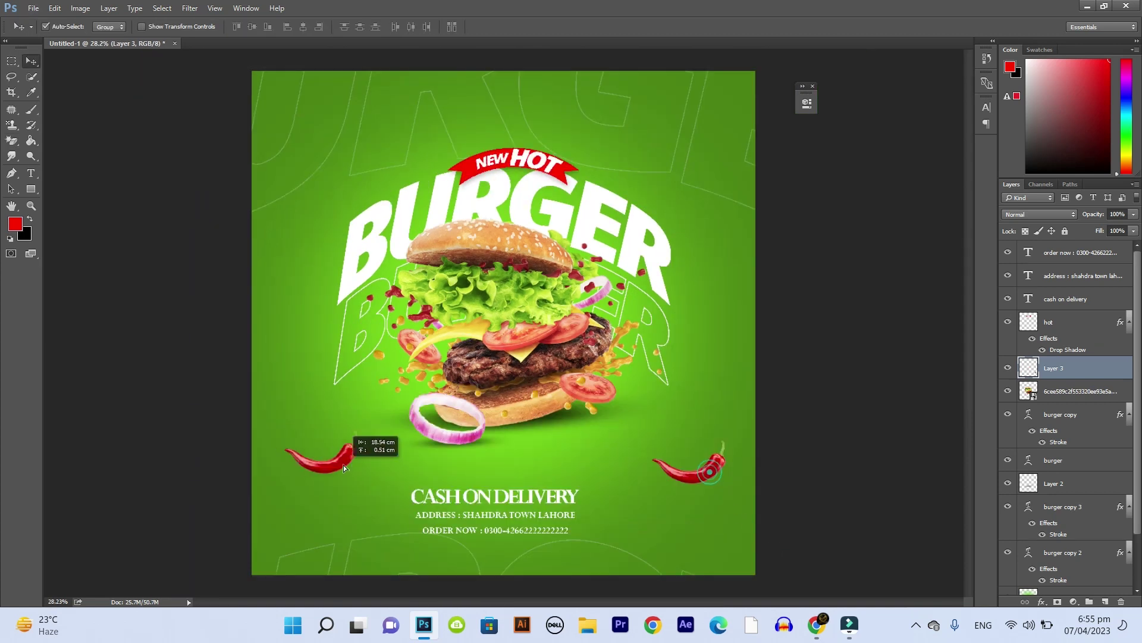
left_click_drag(712, 474, 300, 455, "alt")
key("ctrl+t")
mouse_move(336, 417)
left_mouse_down()
mouse_move(264, 400)
mouse_move(240, 370)
left_mouse_up()
mouse_move(331, 450)
left_mouse_down()
mouse_move(314, 473)
mouse_move(334, 393)
left_mouse_up()
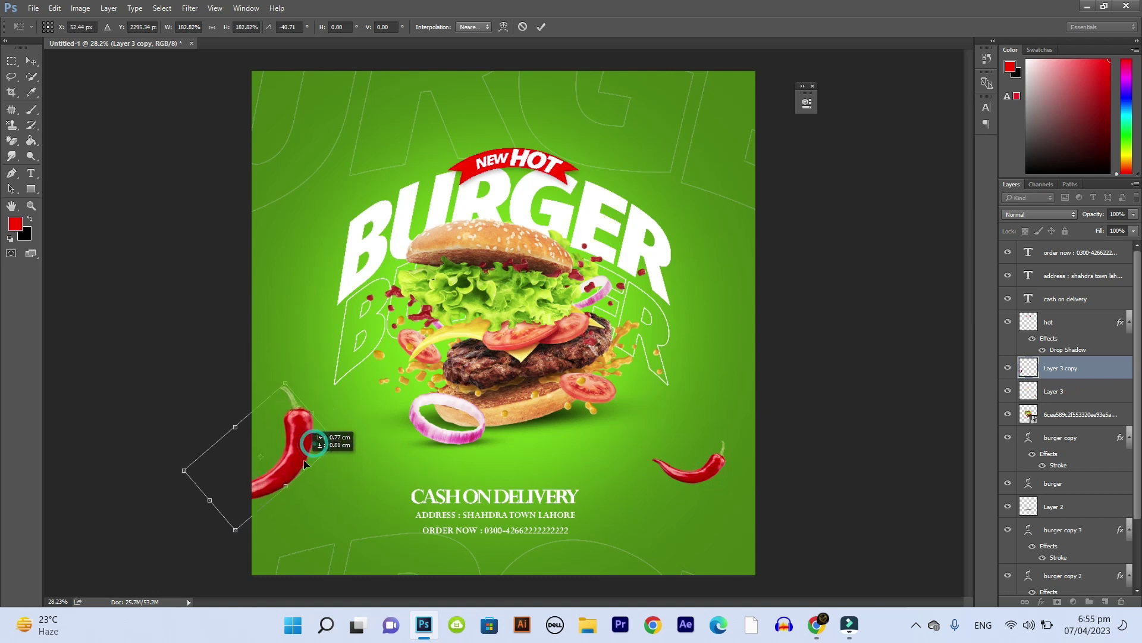
key("Return")
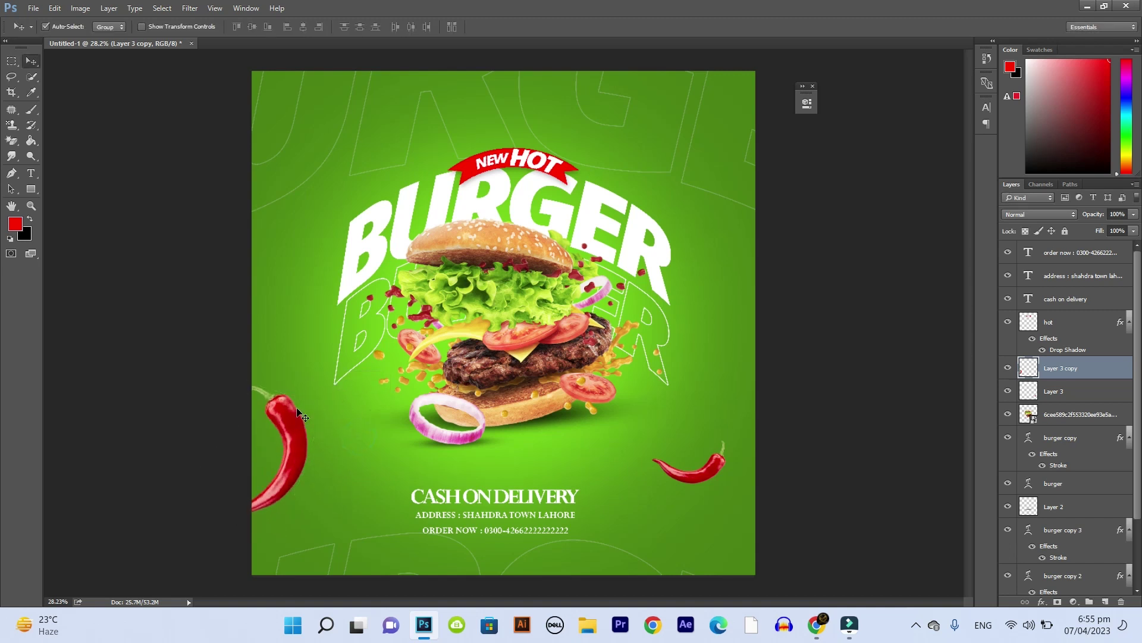
Add a chili copy at the top right, rotated toward the corner.
left_click_drag(302, 436, 748, 133)
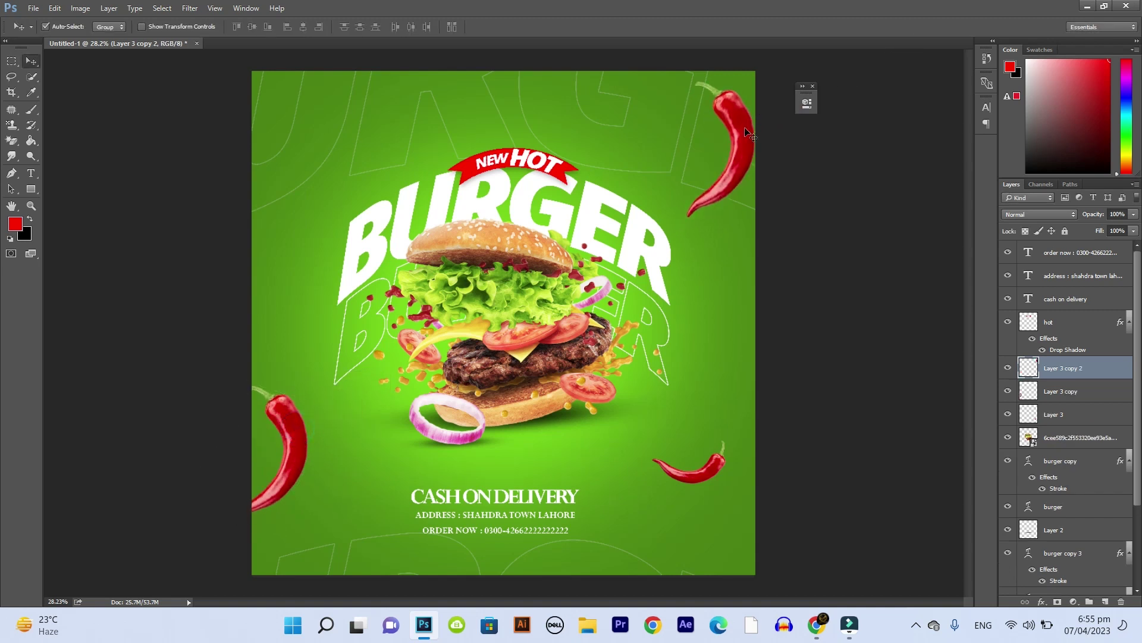
key("ctrl+t")
left_click(721, 244, "alt")
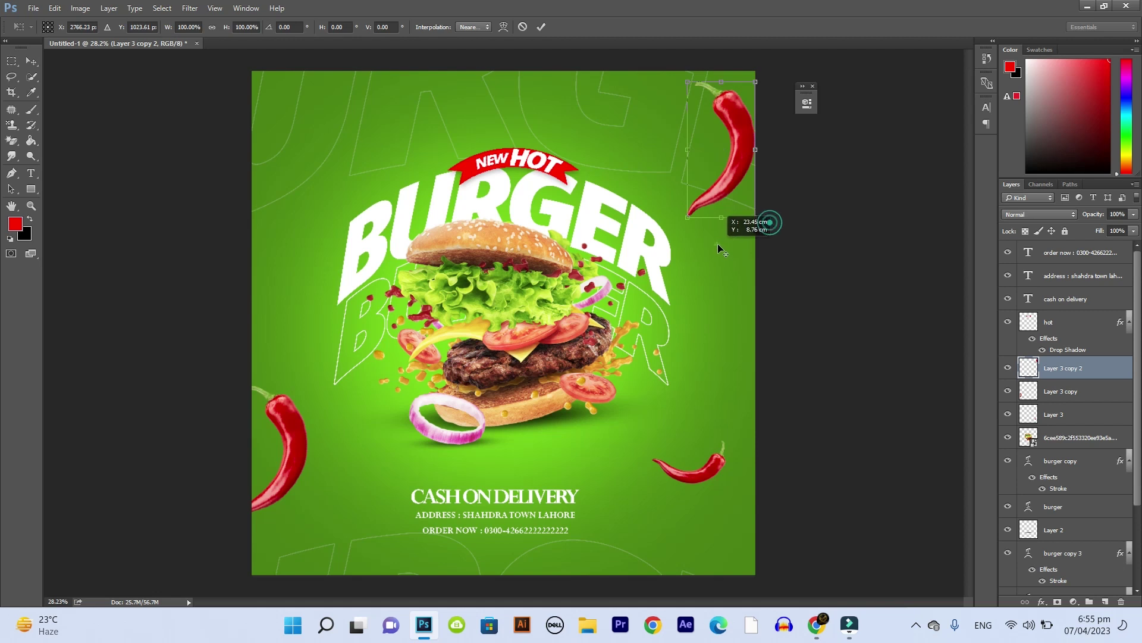
mouse_move(770, 84)
left_mouse_down()
mouse_move(783, 209)
mouse_move(710, 161)
left_mouse_up()
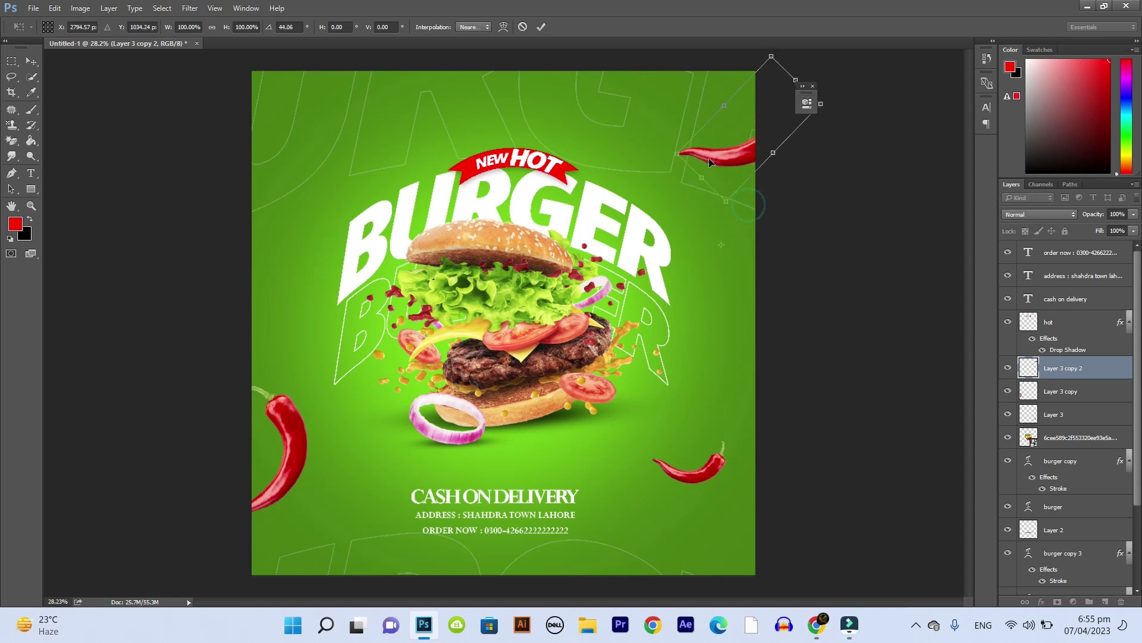
key("Return")
Add a chili copy at bottom right, enlarged to about 245%.
mouse_move(296, 453)
left_mouse_down("alt")
mouse_move(700, 555)
mouse_move(695, 572)
left_mouse_up("alt")
key("ctrl+t")
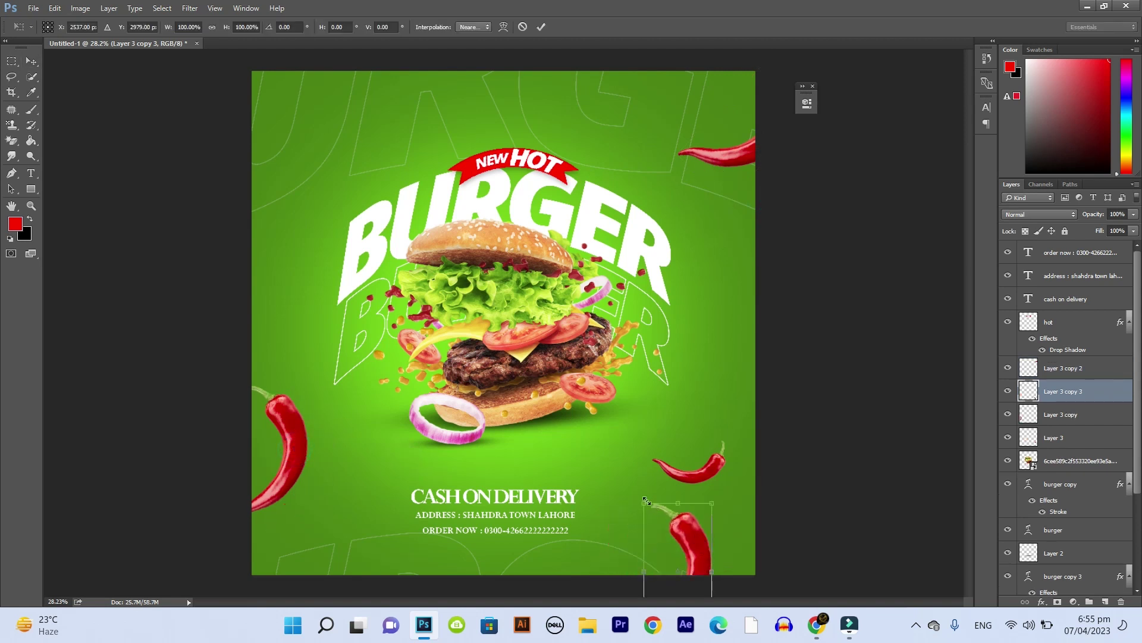
left_click_drag(643, 505, 593, 403)
mouse_move(736, 544)
left_mouse_down()
mouse_move(661, 531)
mouse_move(648, 560)
mouse_move(652, 543)
left_mouse_up()
key("Return")
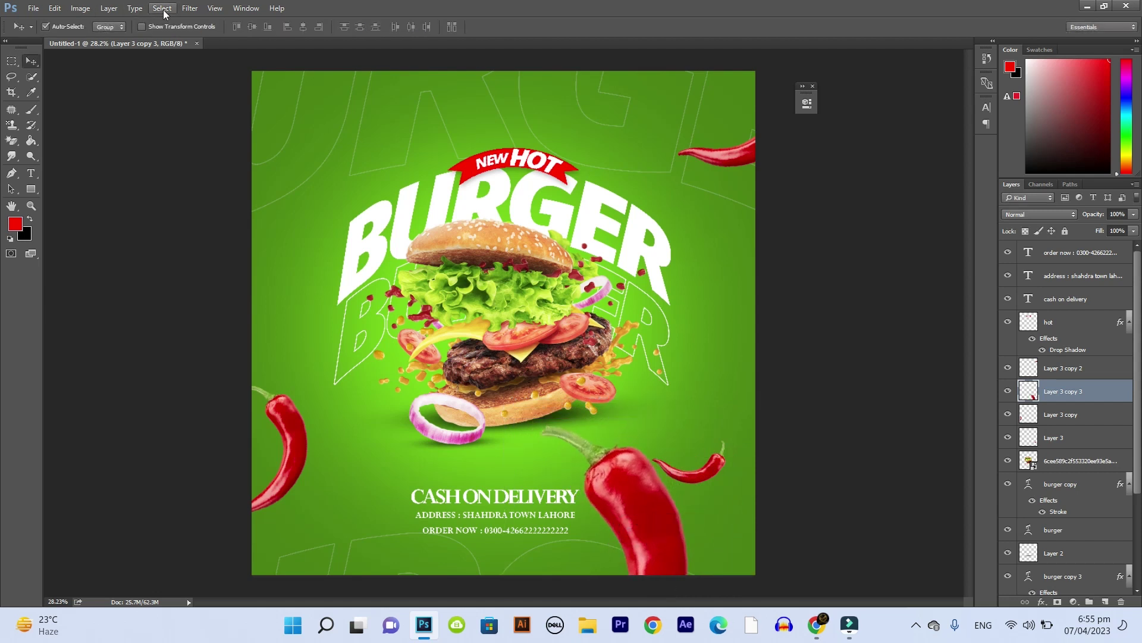
Apply a high-radius Gaussian Blur to the big bottom-right chili.
left_click(190, 8)
left_click(316, 184)
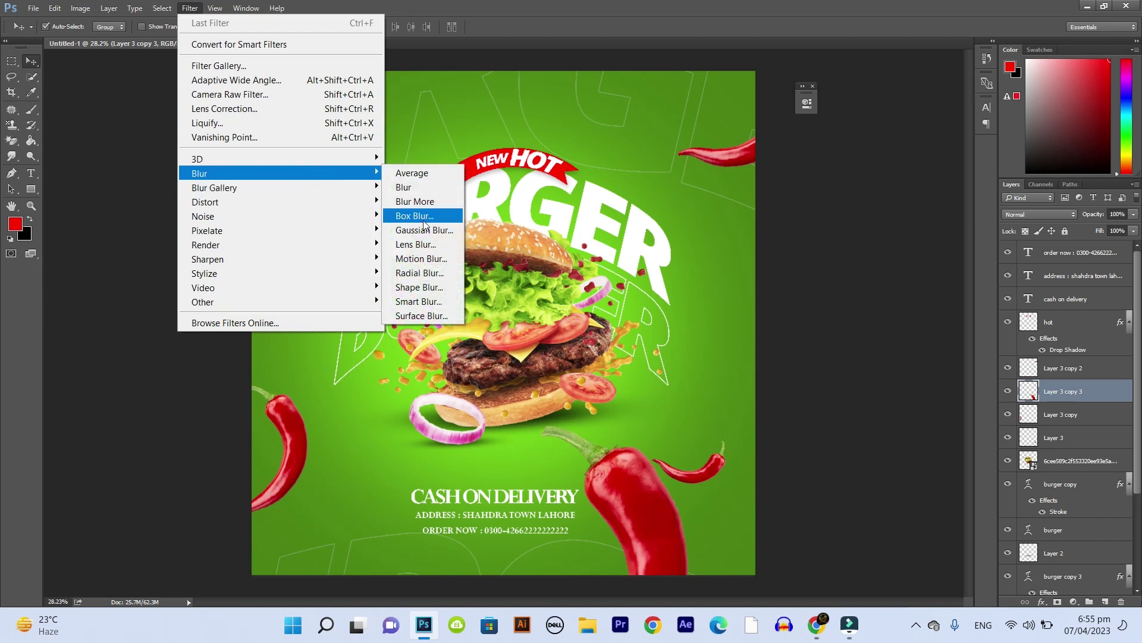
left_click(425, 230)
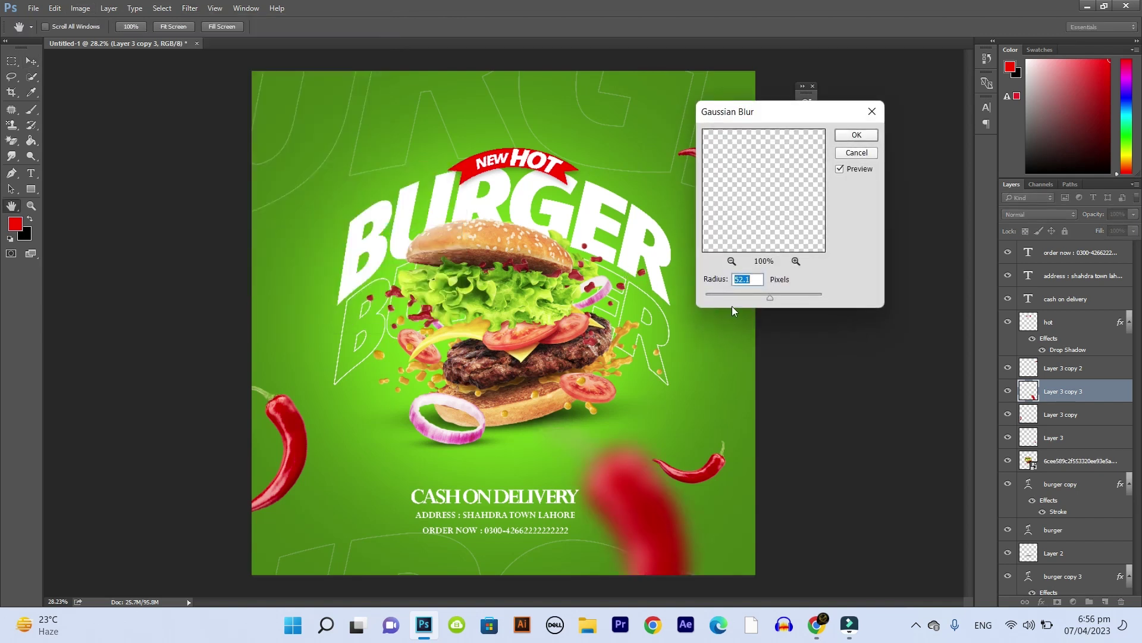
left_click_drag(751, 300, 751, 298)
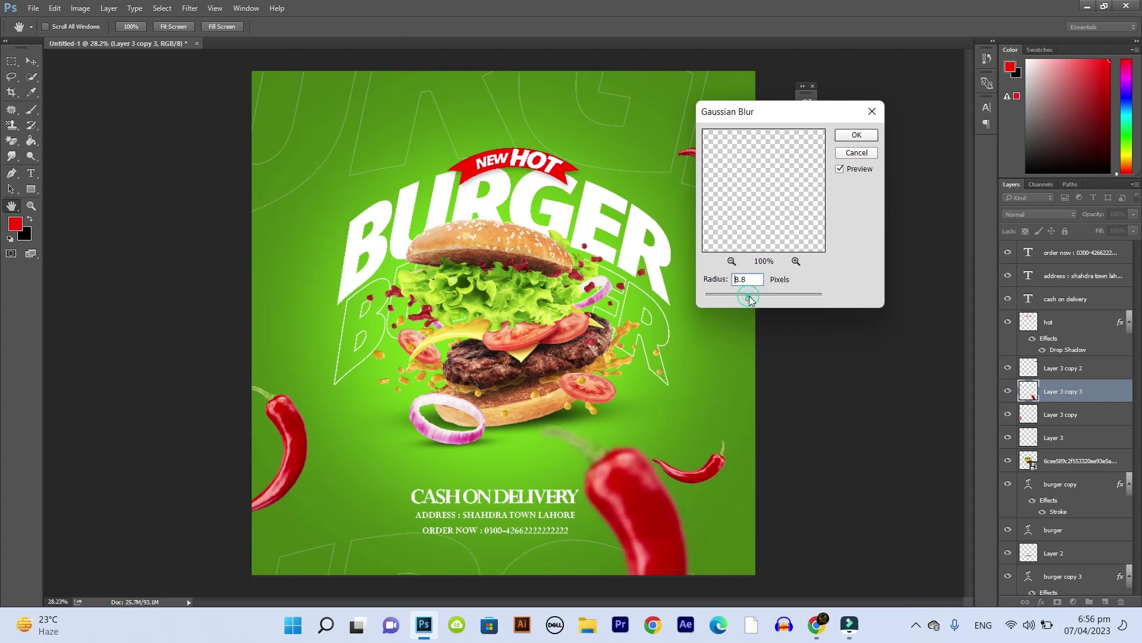
left_click_drag(752, 301, 759, 302)
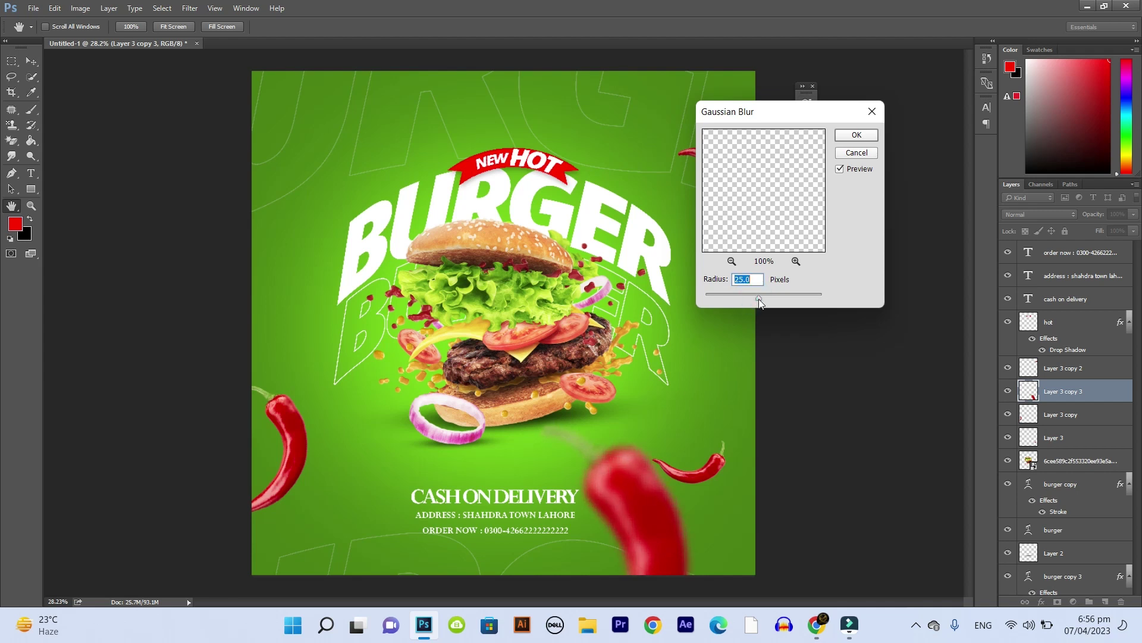
left_click(859, 137)
left_click(904, 415)
Copy the blurred chili to the top left, rotated and scaled to about 119%.
left_click_drag(629, 496, 270, 63)
key("ctrl+t")
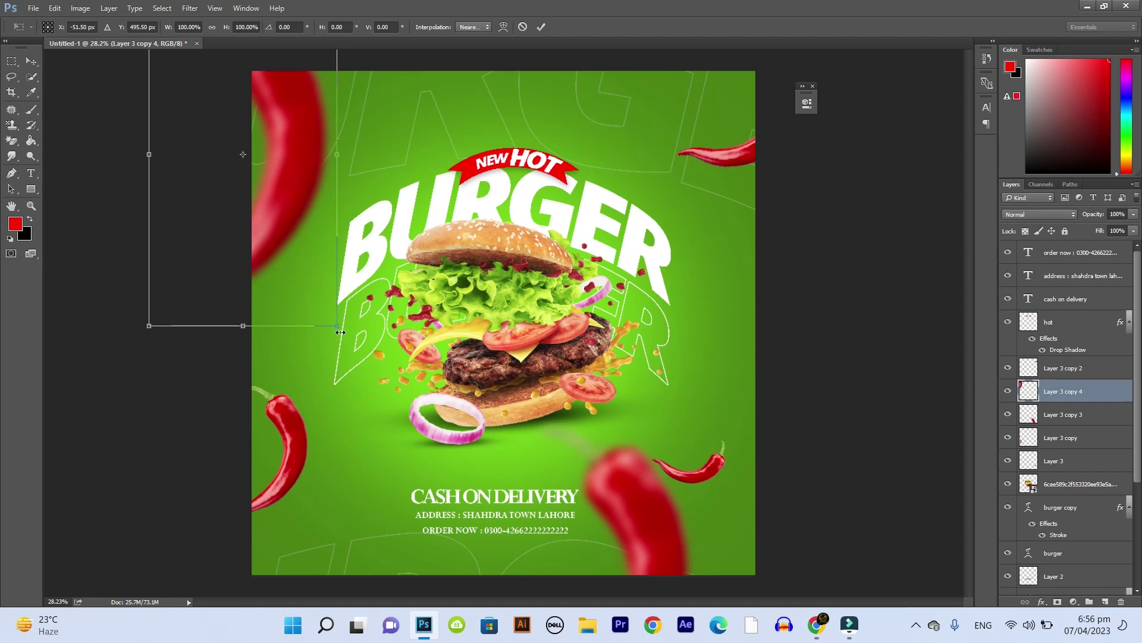
left_click_drag(305, 285, 284, 234)
mouse_move(294, 64)
left_mouse_down()
mouse_move(338, 129)
mouse_move(482, 101)
left_mouse_up()
left_click_drag(339, 128, 308, 144)
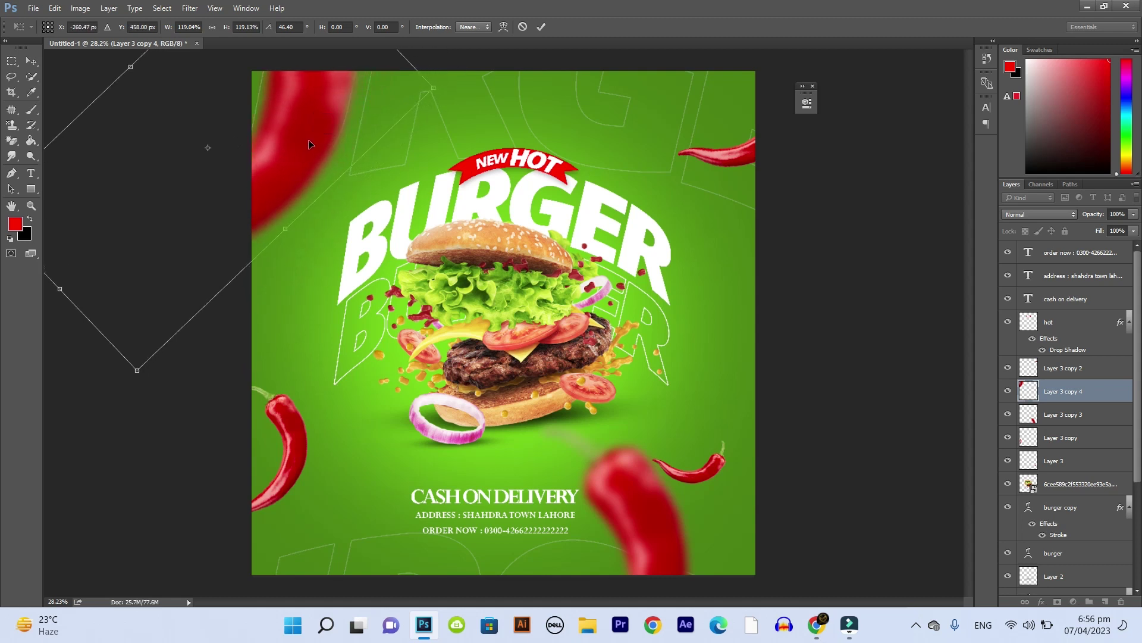
key("Return")
Move the blurred left chili lower and tuck the top-right chili into its corner.
scroll(337, 148, "down", 2)
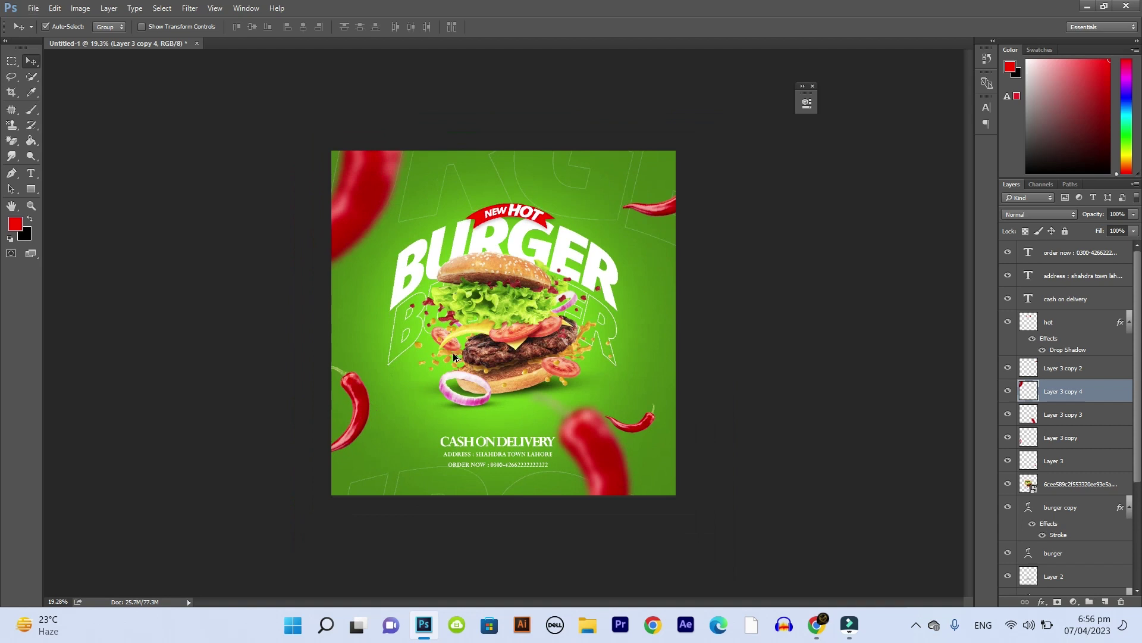
left_click_drag(344, 168, 320, 267)
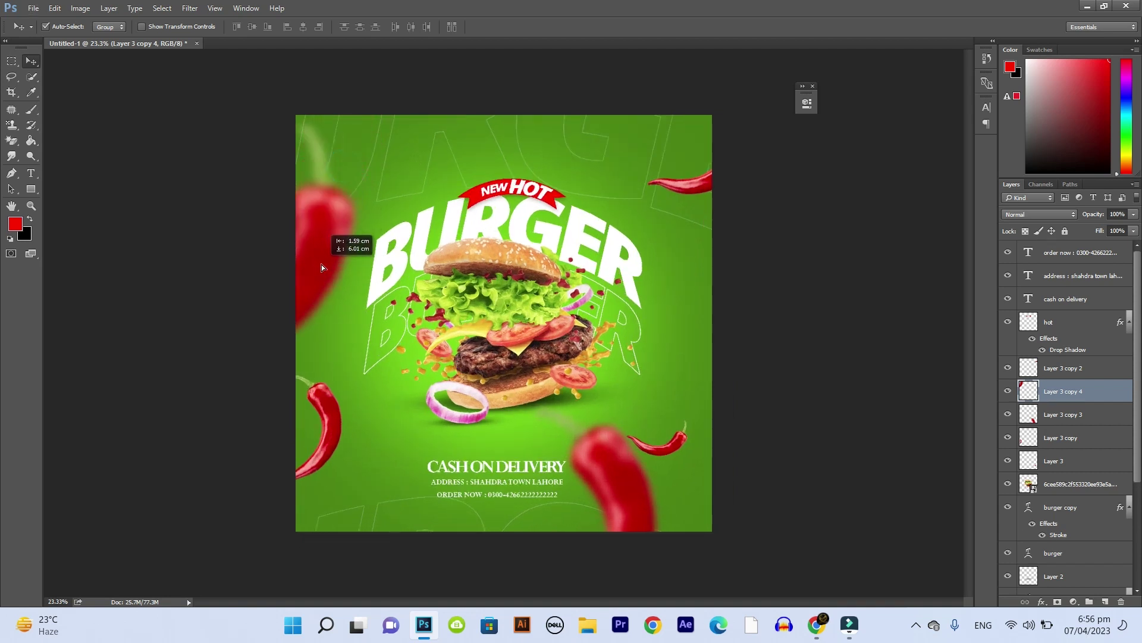
left_click_drag(685, 186, 671, 182)
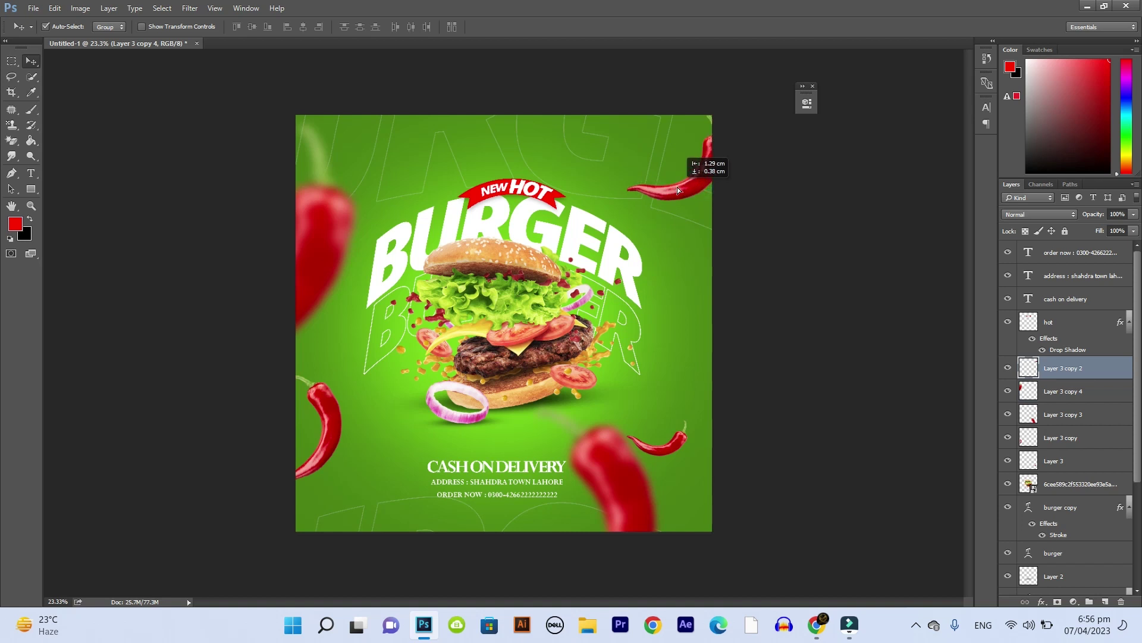
scroll(659, 385, "down", 2)
scroll(658, 384, "up", 2)
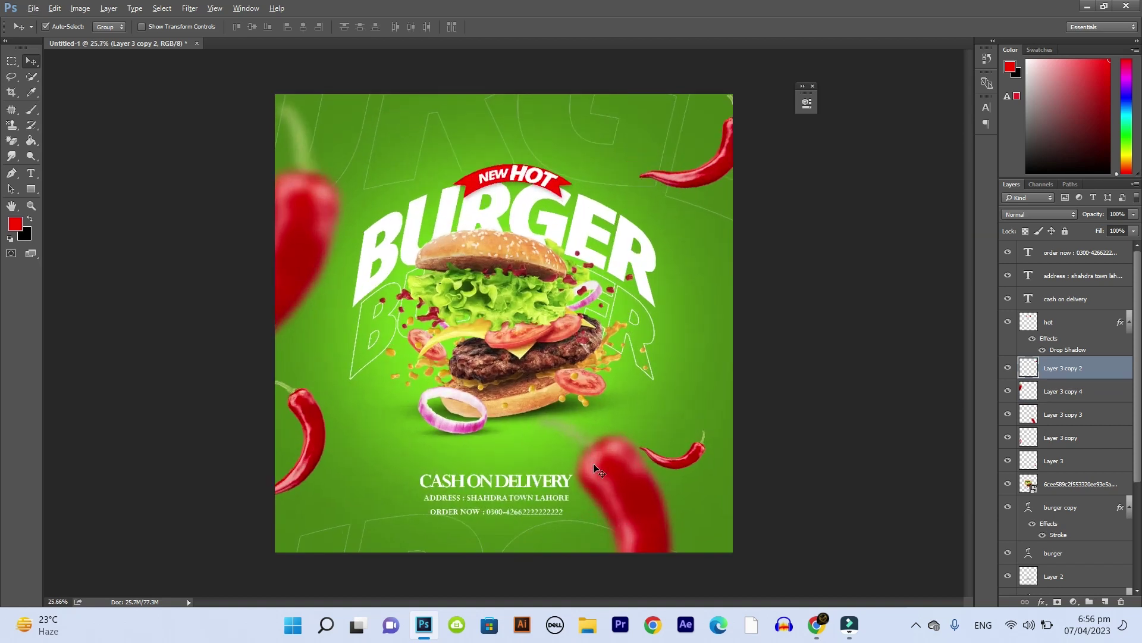
scroll(619, 400, "up", 1)
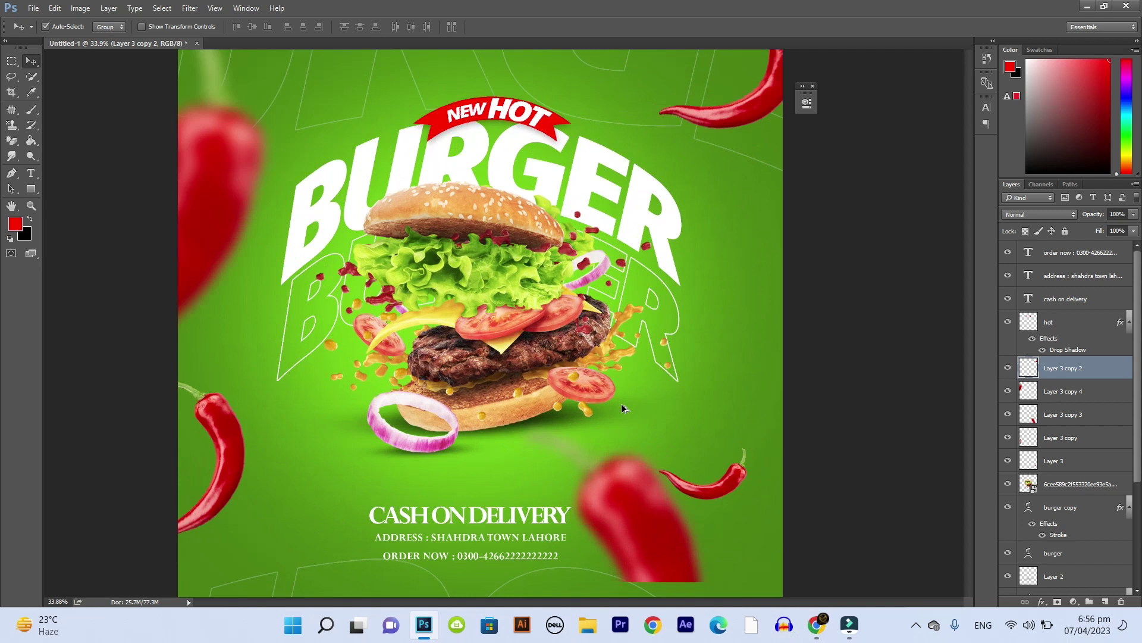
scroll(569, 370, "up", 3)
scroll(576, 384, "up", 1)
left_click(623, 385)
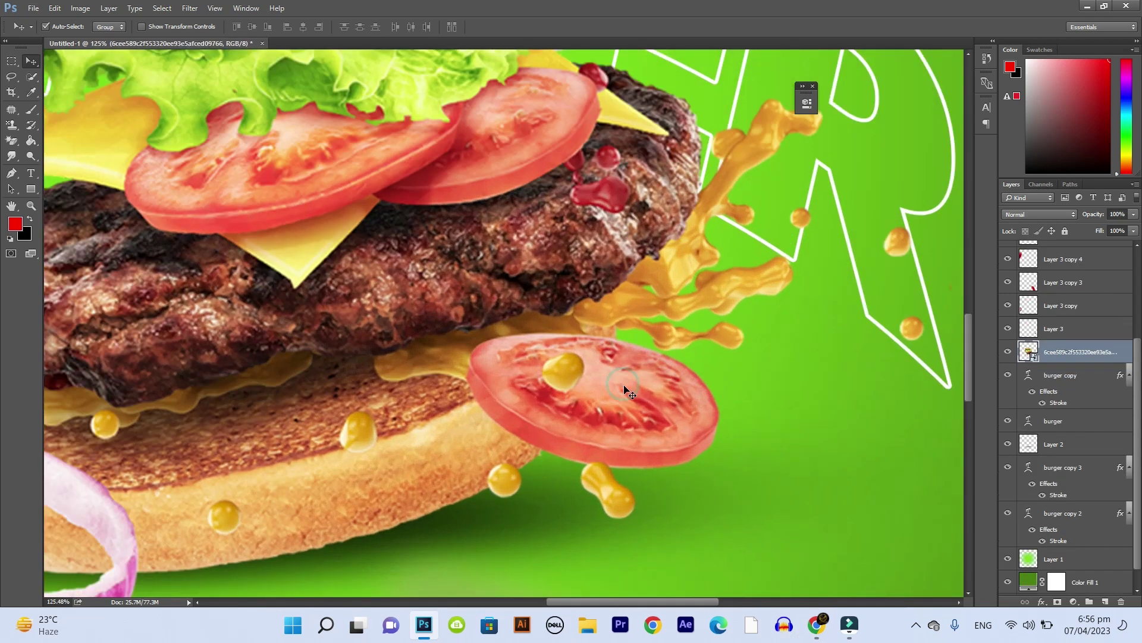
Trace the outline of the lower tomato slice with the Pen tool.
key("p")
scroll(474, 381, "up", 1)
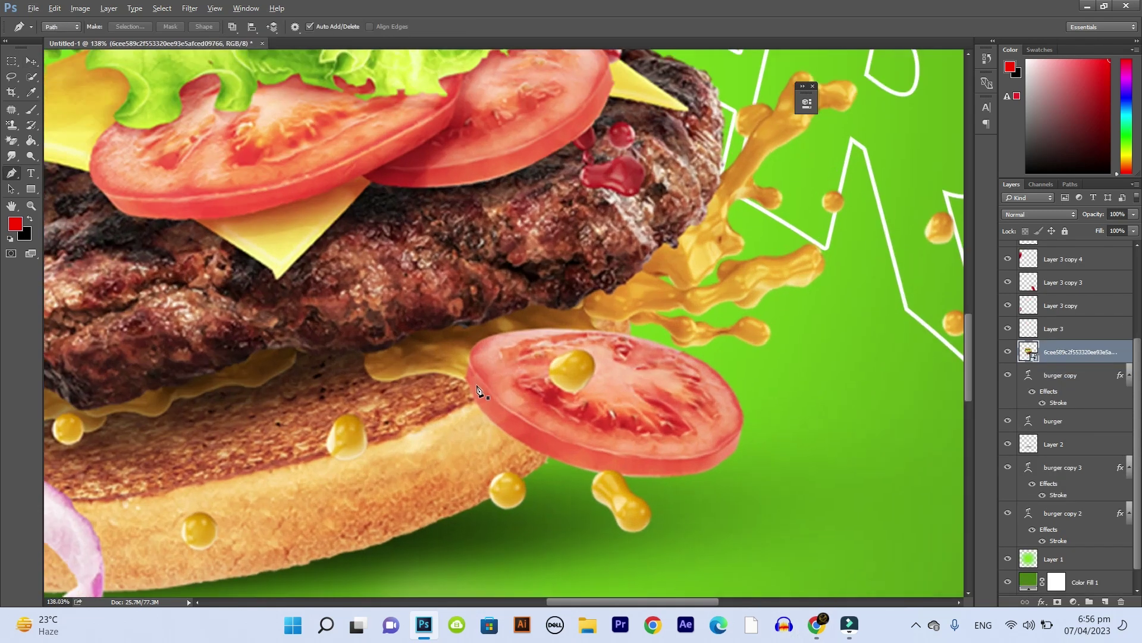
scroll(474, 379, "up", 1)
left_click(462, 377)
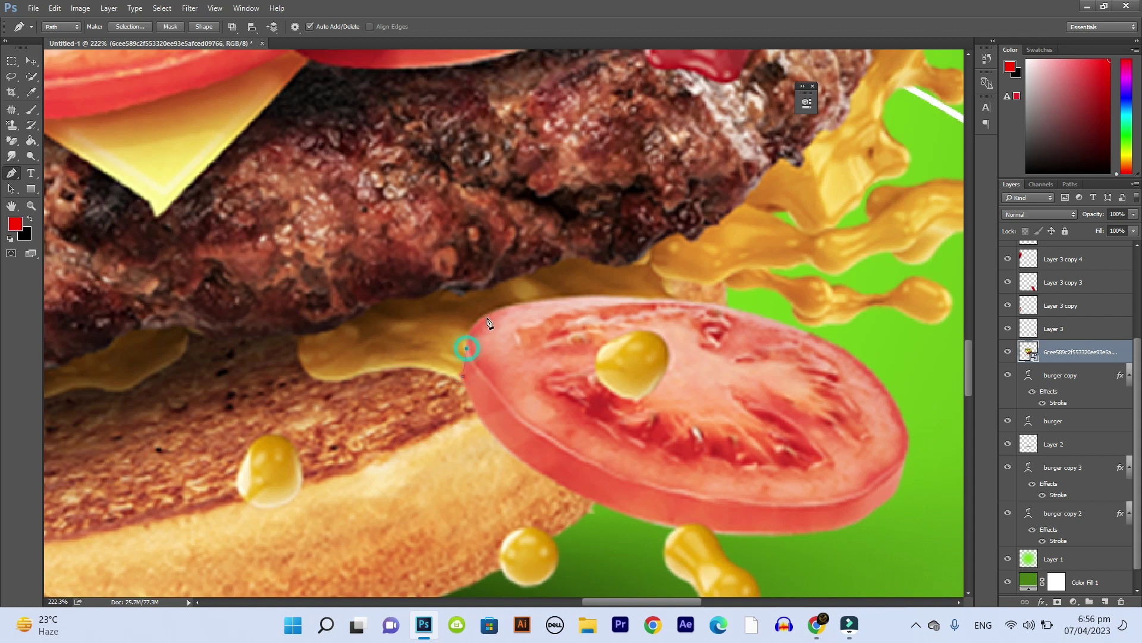
left_click_drag(558, 296, 650, 294)
left_click(748, 312)
left_click_drag(905, 420, 906, 424)
left_click(904, 447)
left_click(726, 536)
left_click_drag(519, 459, 505, 440)
Turn the tomato path into a selection and copy it to Layer 4.
key("ctrl+Return")
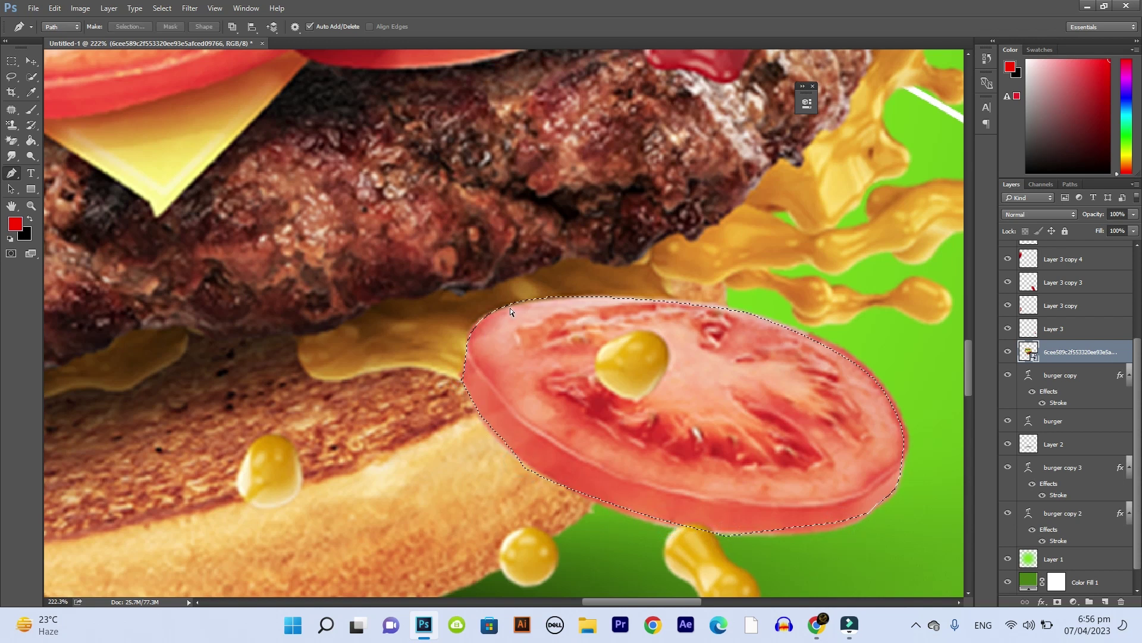
key("ctrl+j")
scroll(704, 418, "down", 5)
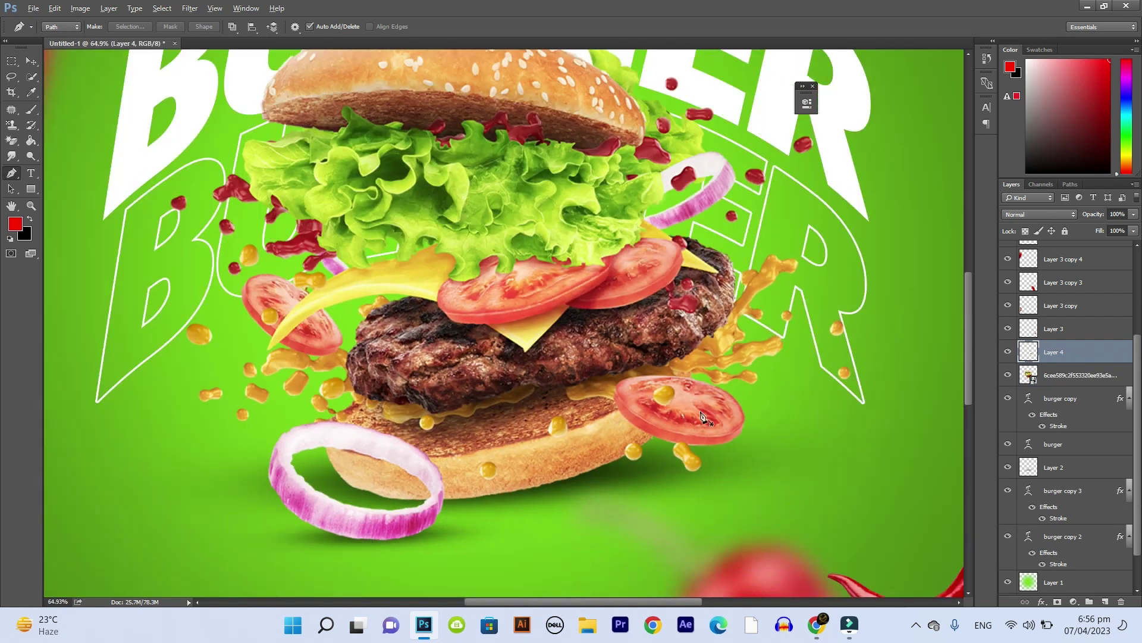
Move the tomato slice to the poster's right side with a slight rotation.
scroll(704, 418, "down", 3)
scroll(655, 410, "down", 1)
key("v")
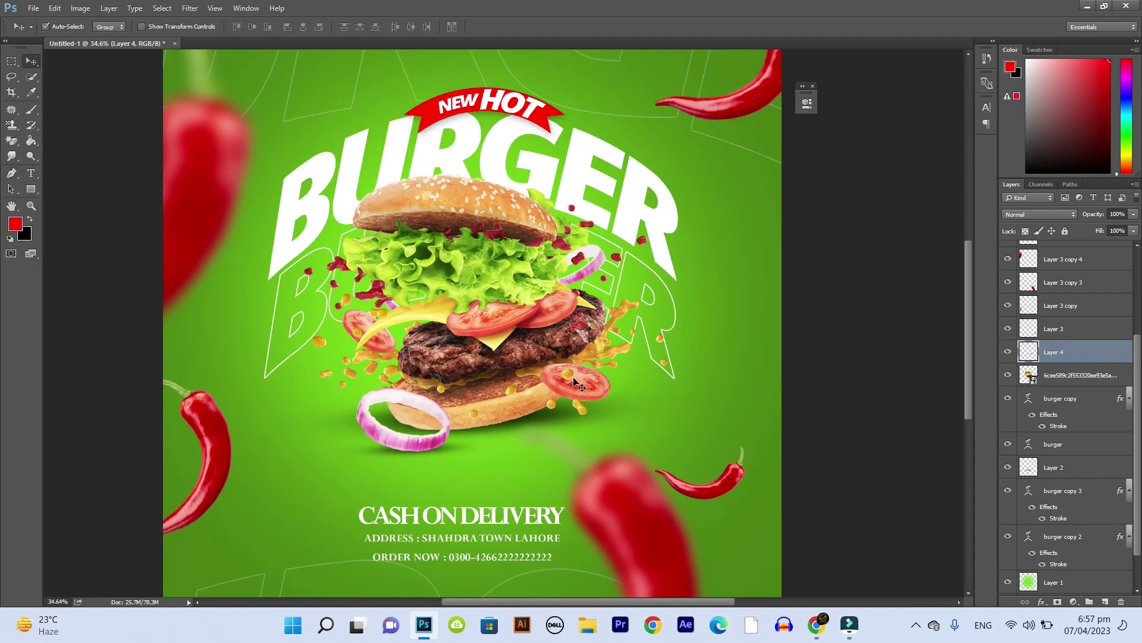
mouse_move(584, 385)
left_mouse_down()
mouse_move(744, 333)
mouse_move(793, 297)
left_mouse_up()
key("ctrl+t")
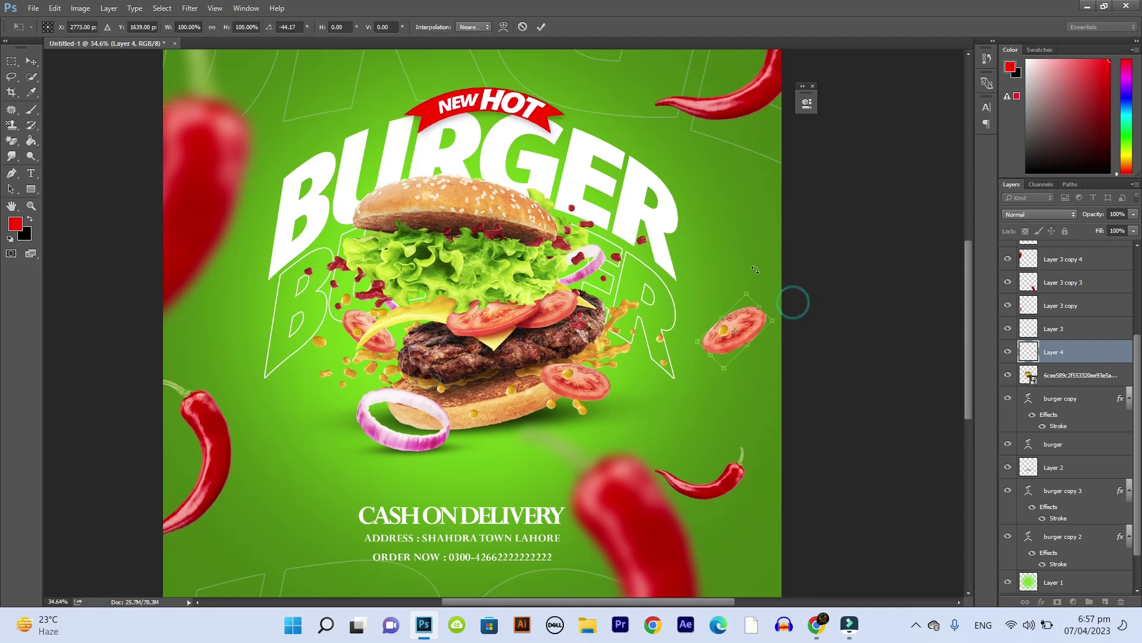
key("Return")
Push the blurred left chili off the edge and add a tilted tomato copy left of BURGER.
left_click_drag(232, 197, 173, 218)
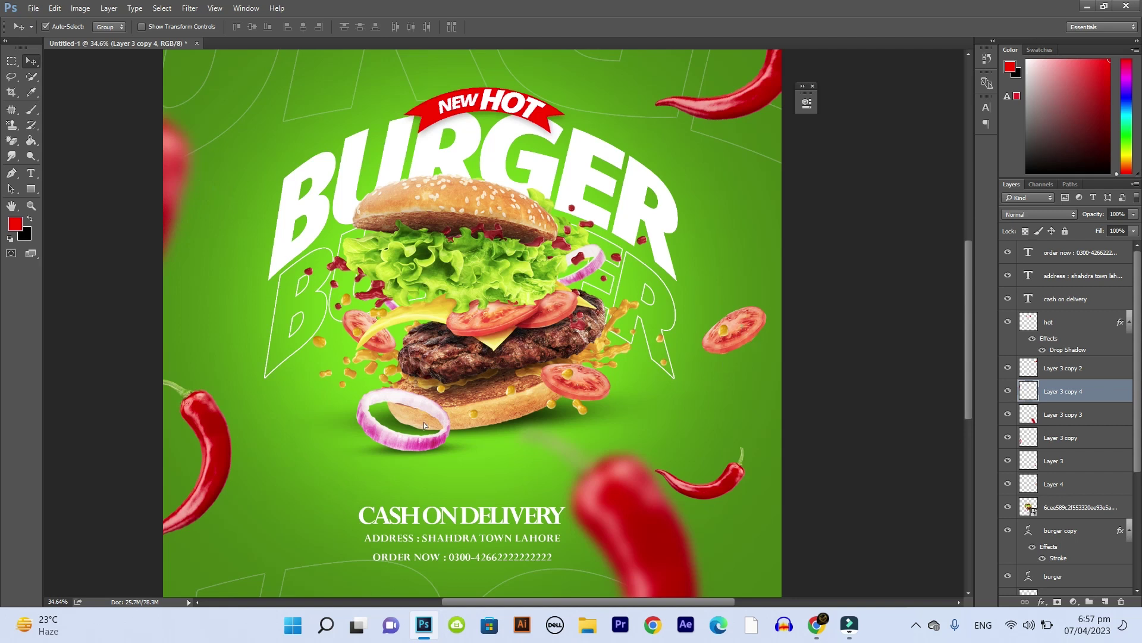
left_click_drag(374, 328, 253, 265)
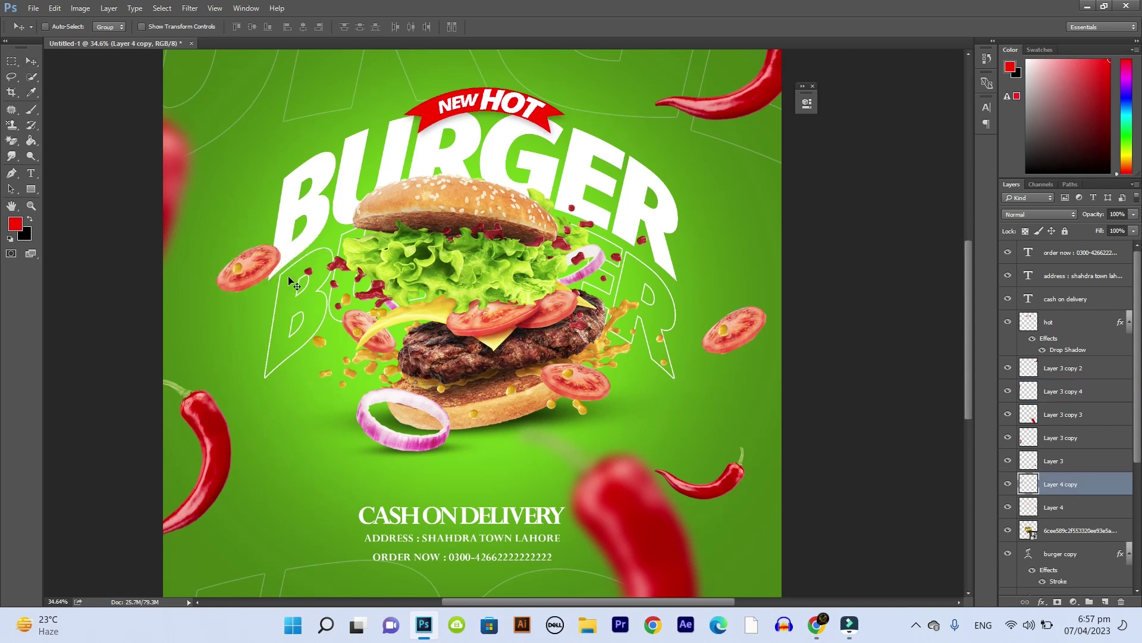
key("ctrl+t")
mouse_move(297, 233)
left_mouse_down()
mouse_move(287, 276)
mouse_move(256, 262)
left_mouse_up()
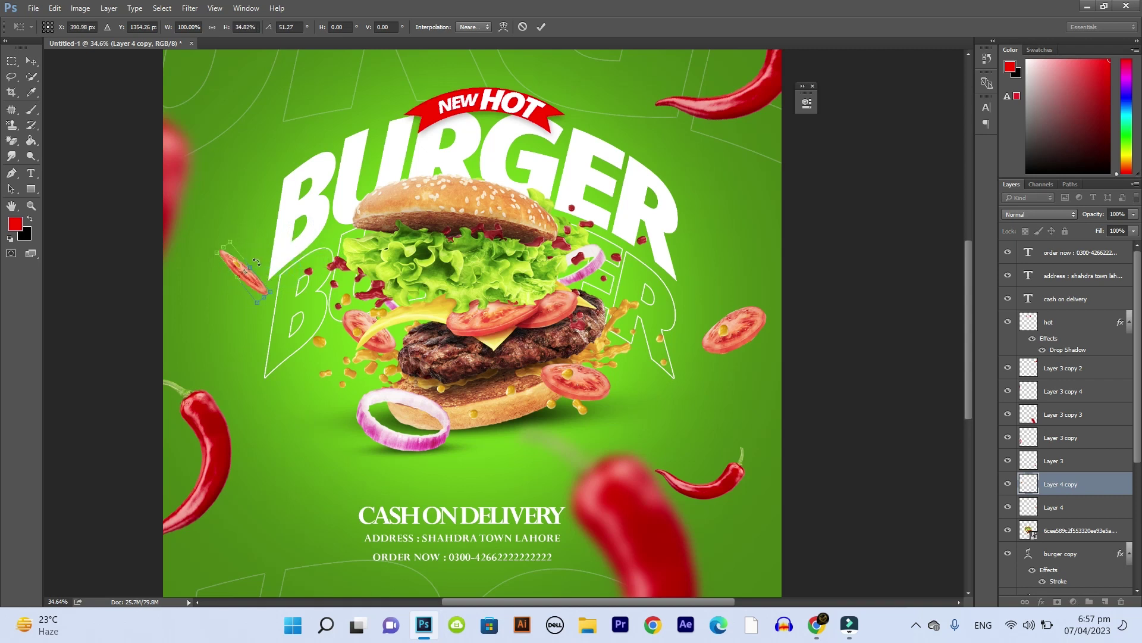
key("Return")
Place another tomato slice copy toward the upper right.
mouse_move(247, 275)
left_mouse_down()
mouse_move(733, 234)
mouse_move(750, 246)
left_mouse_up()
key("ctrl+t")
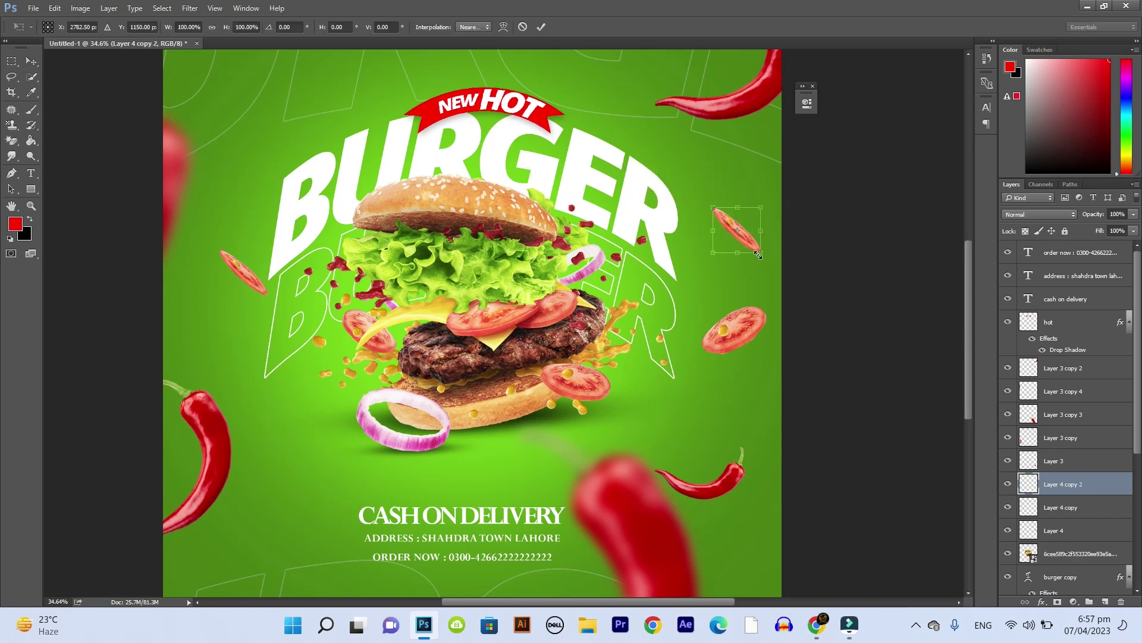
key("Return")
Copy a tomato slice into the top-left corner and begin enlarging it.
left_click_drag(748, 331, 293, 128)
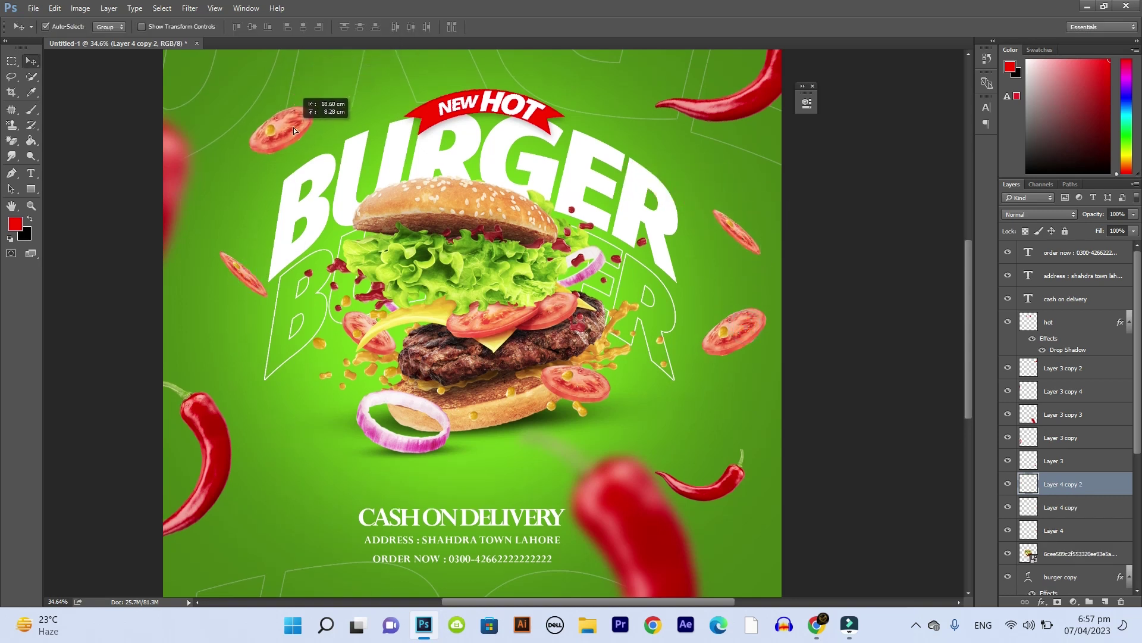
scroll(482, 268, "down", 3)
scroll(481, 269, "up", 2)
mouse_move(365, 185)
left_mouse_down()
mouse_move(336, 142)
mouse_move(380, 88)
mouse_move(328, 80)
left_mouse_up()
key("ctrl+t")
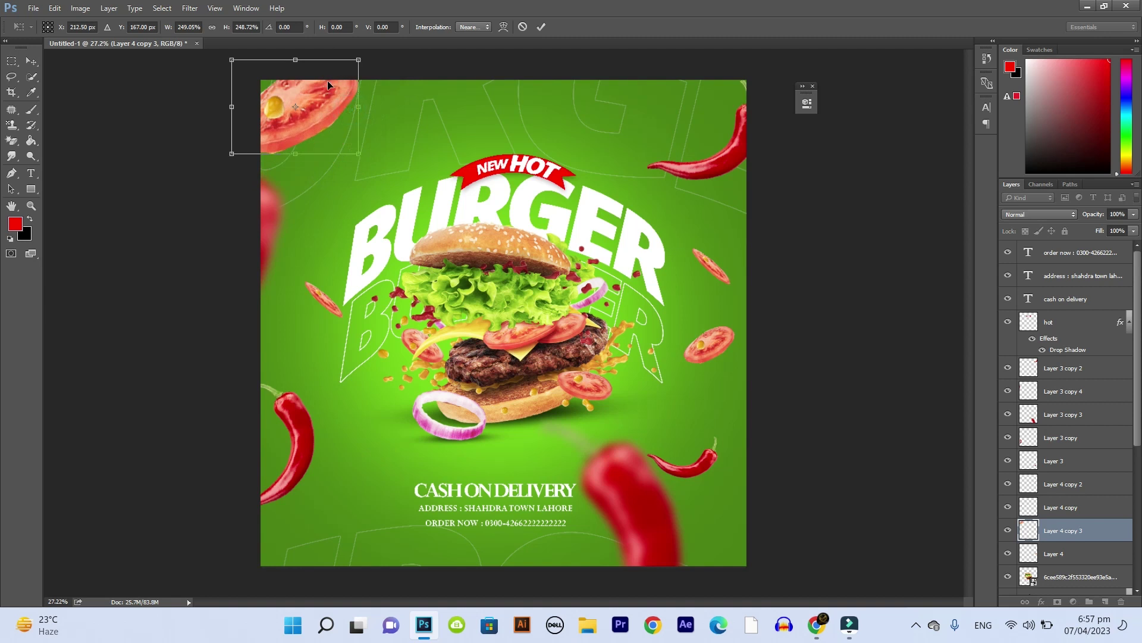
Confirm the enlarged top-left tomato and apply a Gaussian Blur of radius 25.
key("Return")
left_click(214, 8)
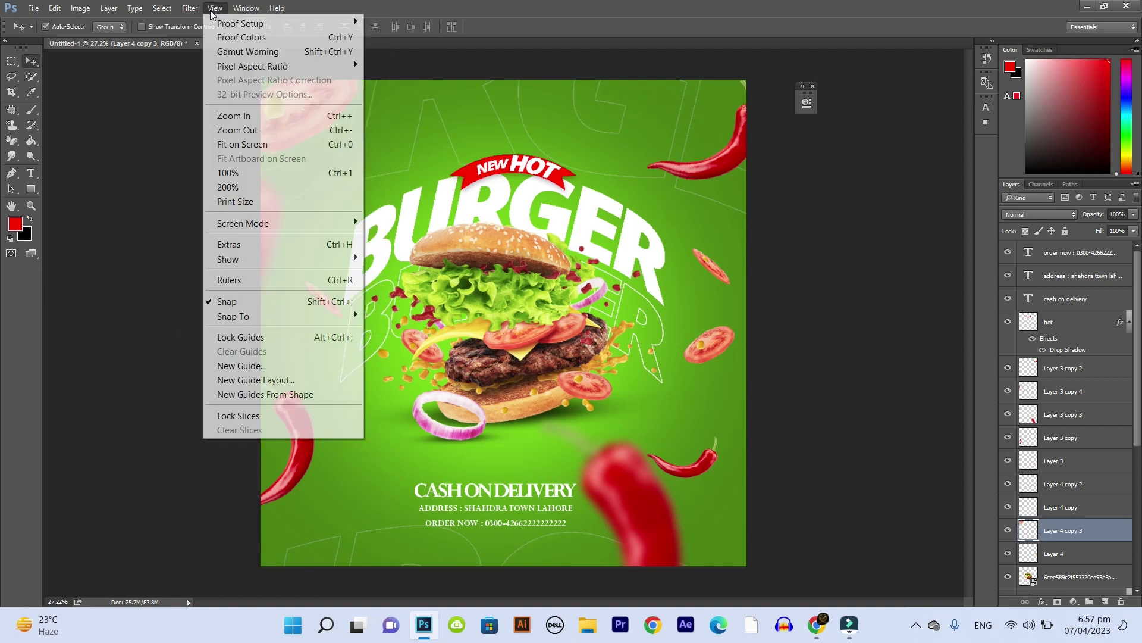
mouse_move(199, 173)
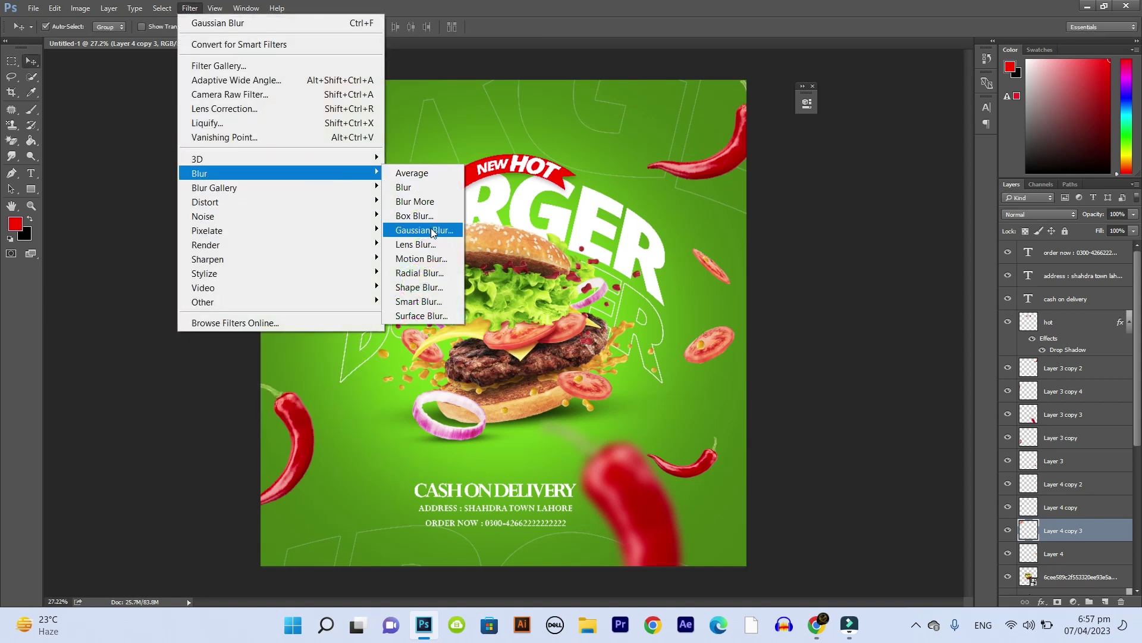
left_click(433, 230)
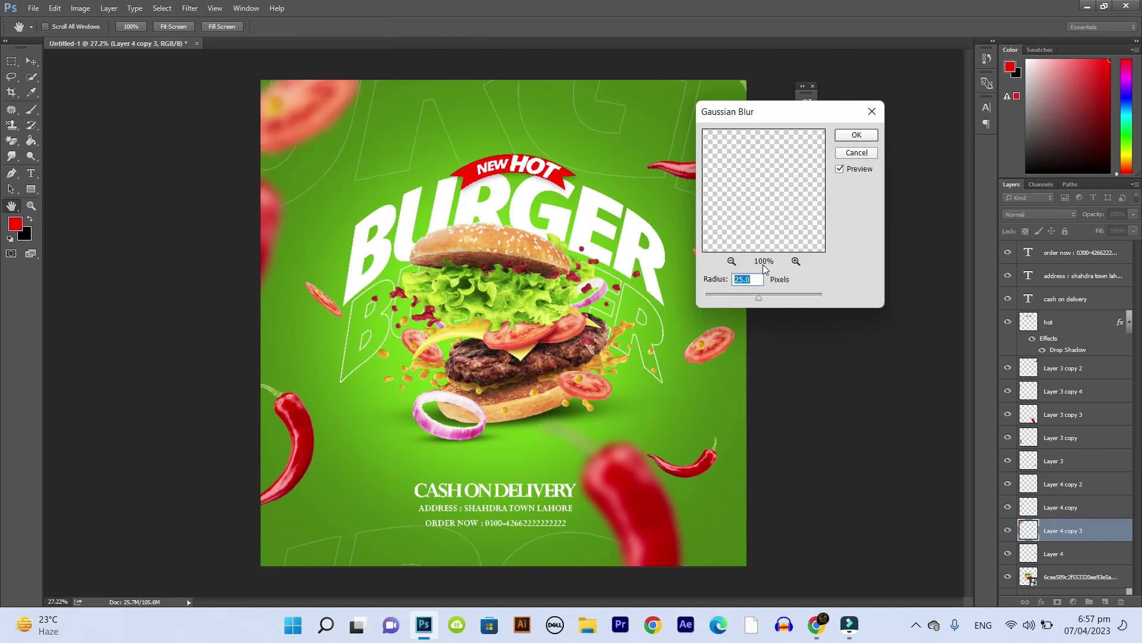
left_click(856, 135)
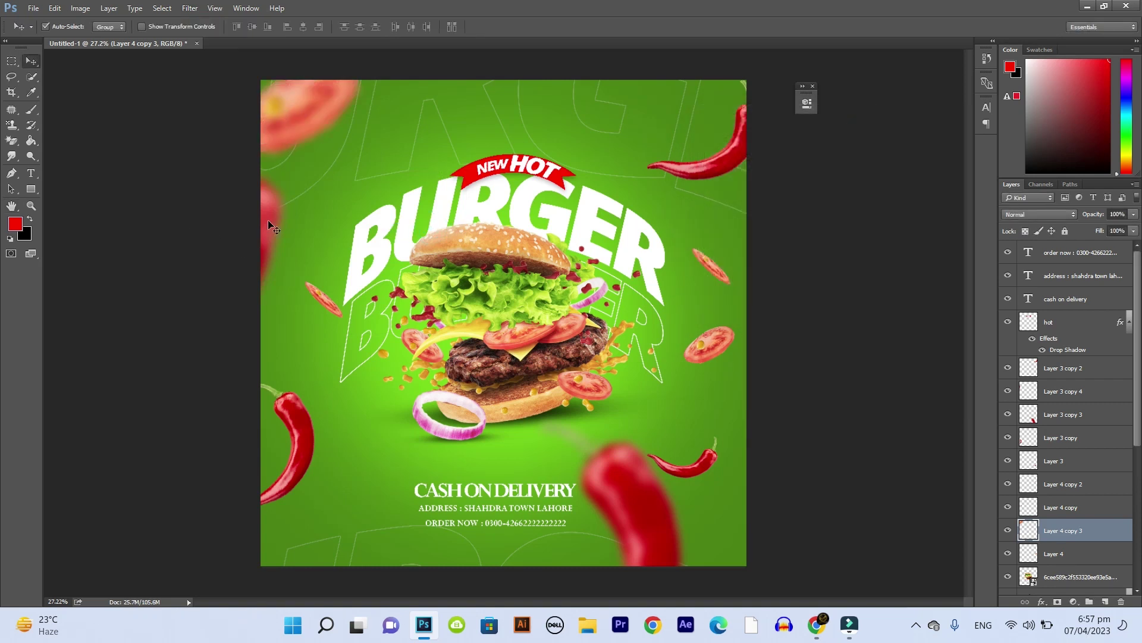
Delete the red piece at the left edge and nudge the blurred tomato.
left_click_drag(268, 220, 256, 238)
key("Delete")
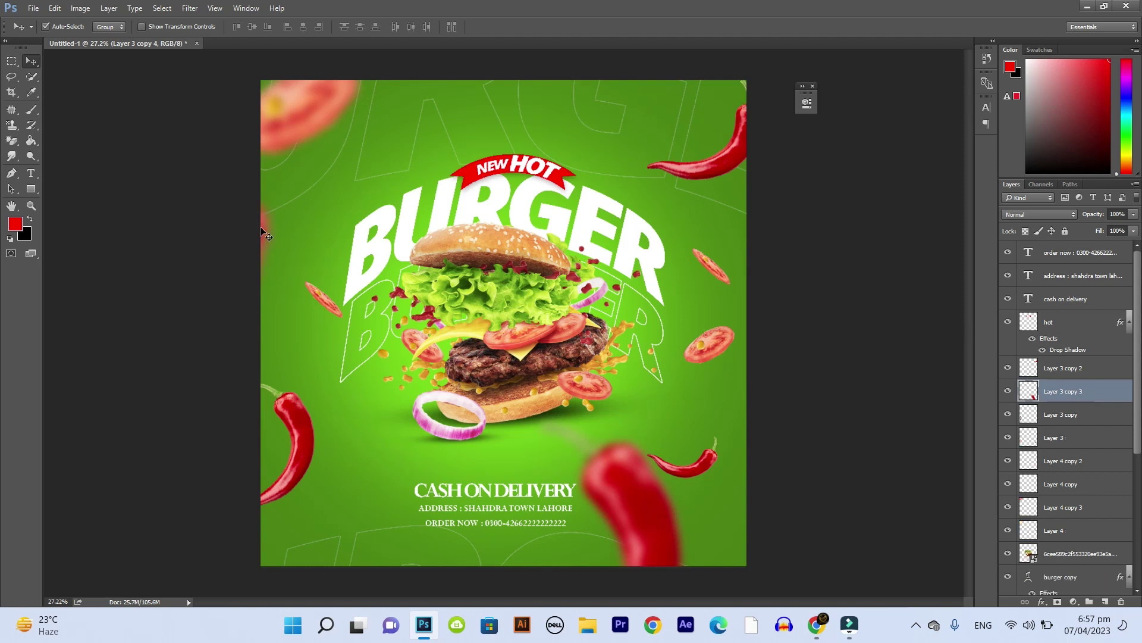
mouse_move(292, 94)
left_mouse_down()
mouse_move(300, 133)
mouse_move(298, 122)
left_mouse_up()
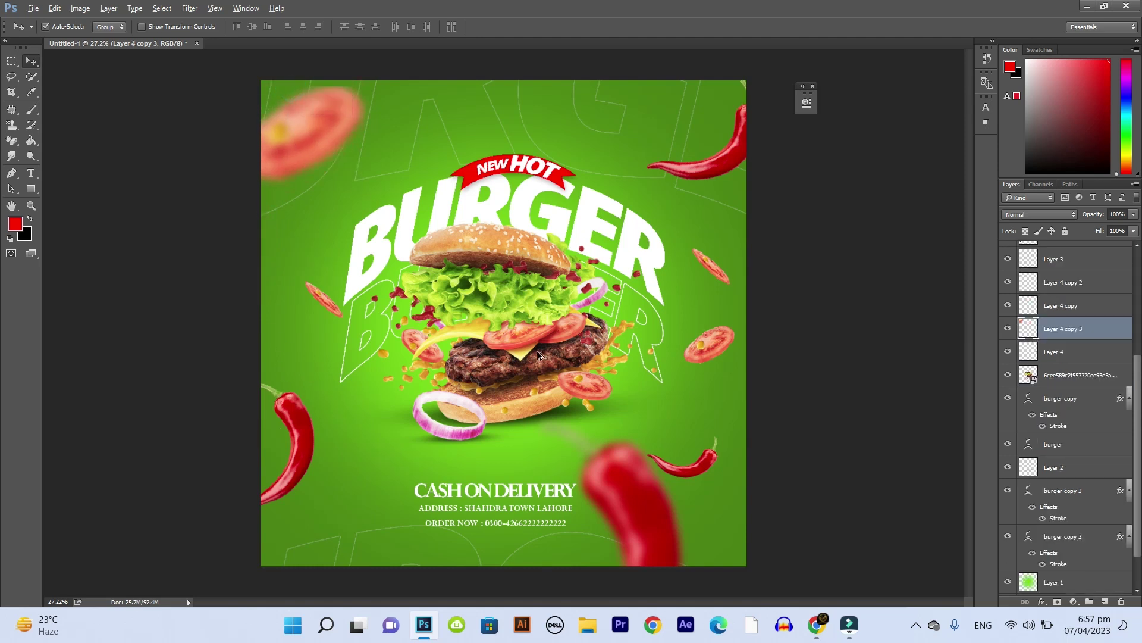
Add a default drop shadow to the burger photo layer.
scroll(488, 515, "down", 2)
scroll(488, 515, "up", 3)
scroll(489, 521, "down", 3)
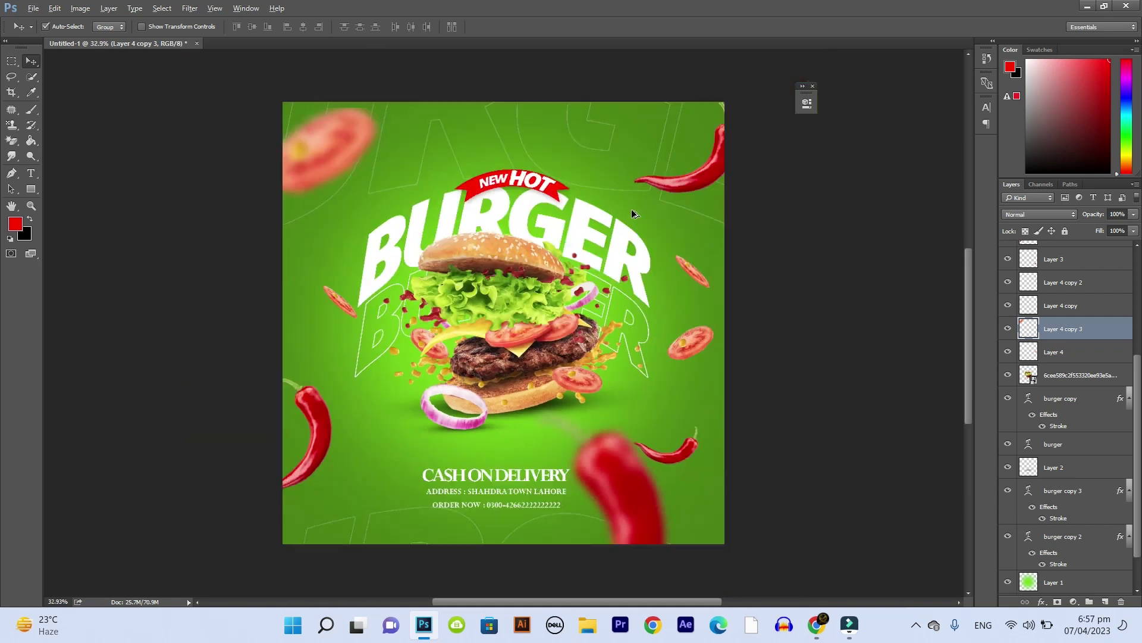
scroll(613, 202, "up", 3)
left_click(613, 202)
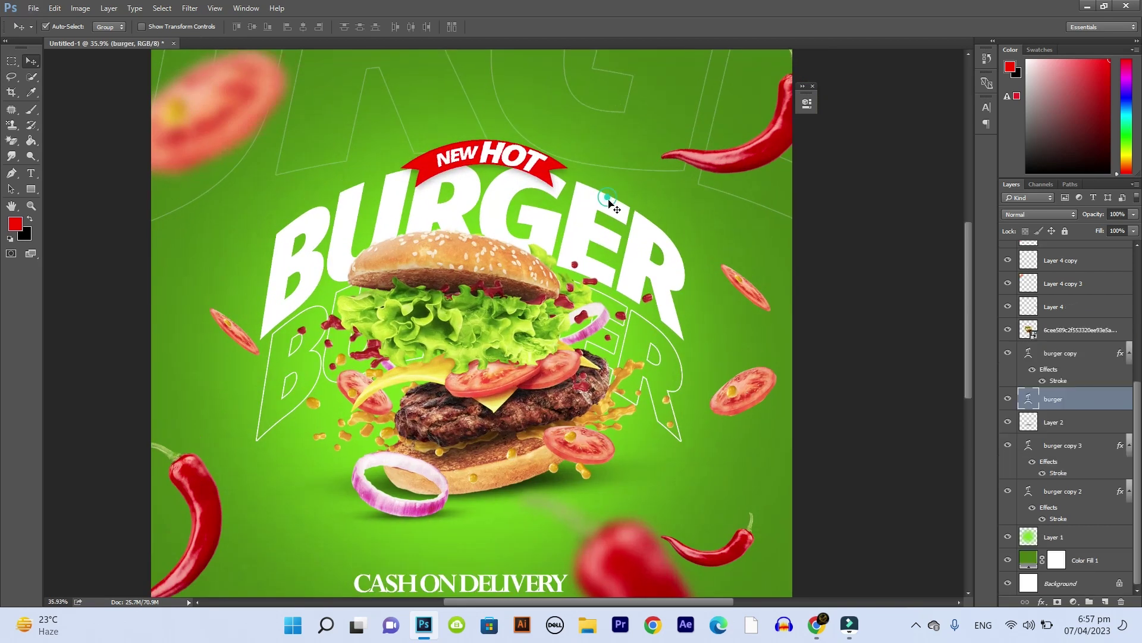
scroll(586, 298, "up", 2)
left_click(1041, 602)
left_click(1065, 589)
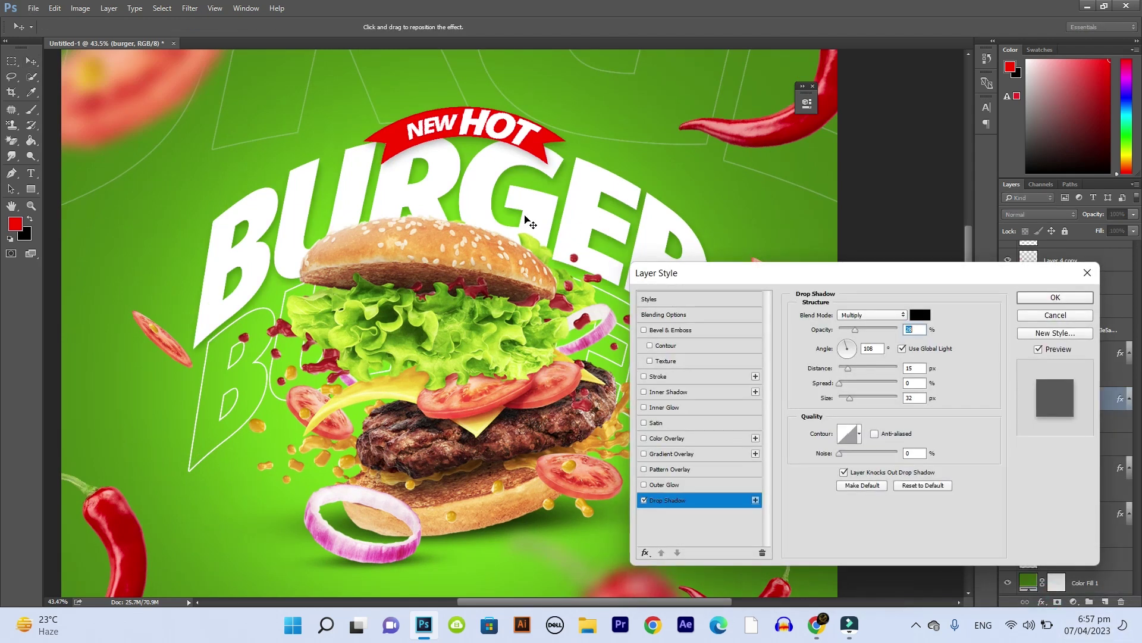
left_click(1055, 297)
Select the topmost layer in the Layers panel.
scroll(634, 341, "down", 3)
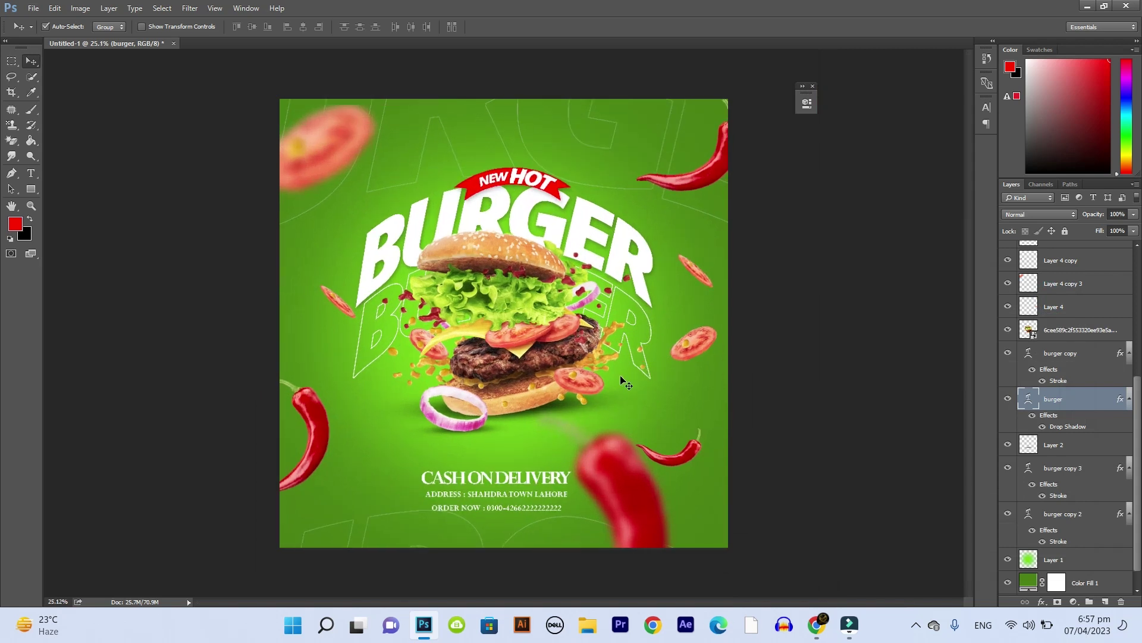
scroll(1049, 326, "up", 5)
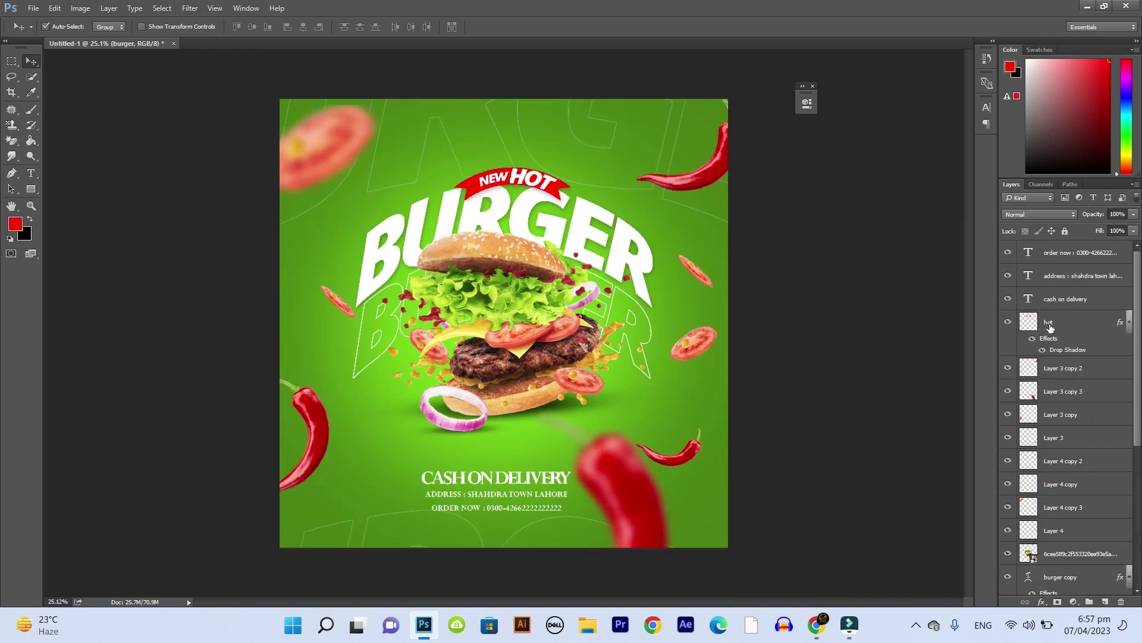
left_click(1051, 254)
Stamp all visible layers into Layer 5 and convert it to a Smart Object.
key("ctrl+shift+alt+e")
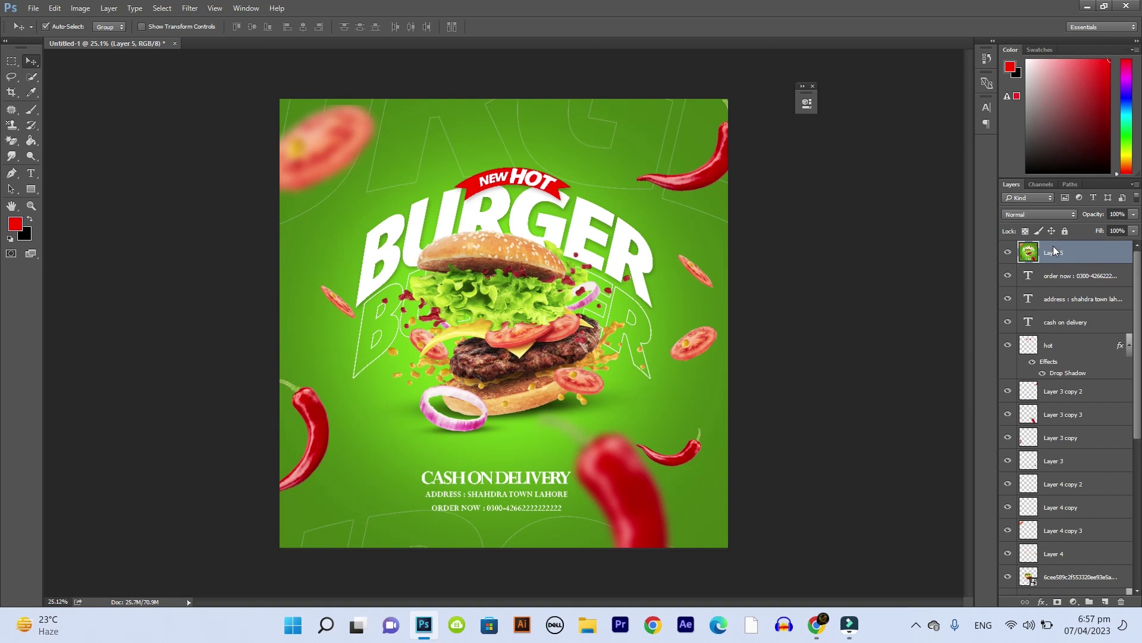
right_click(1055, 256)
left_click(931, 241)
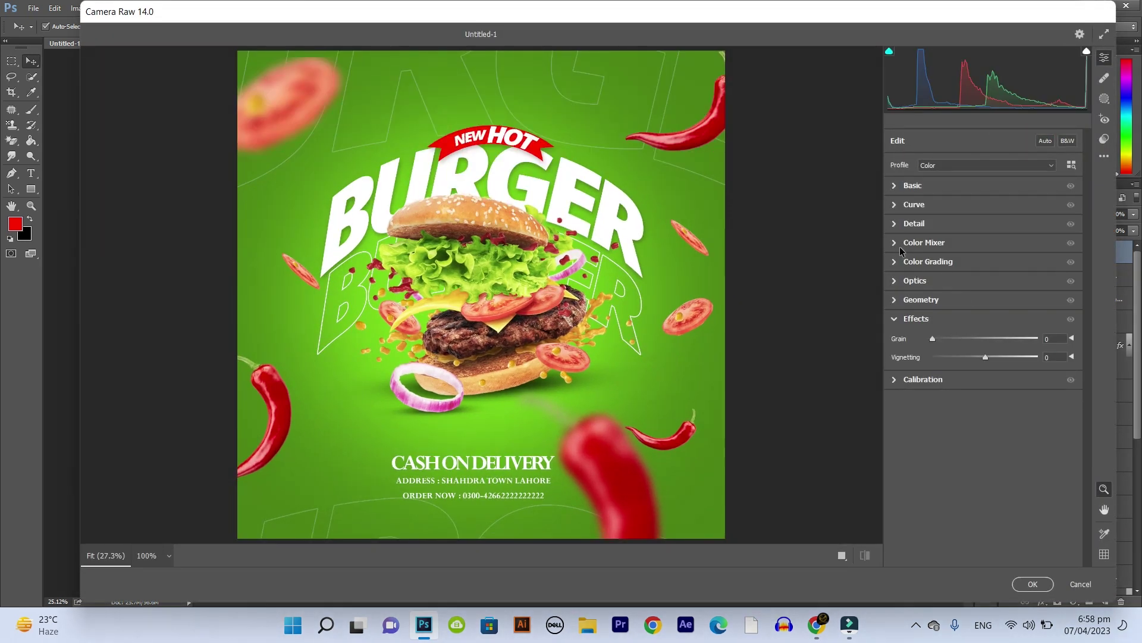
Apply Camera Raw with Clarity +35, Saturation +12 and Grain 14.
left_click(898, 186)
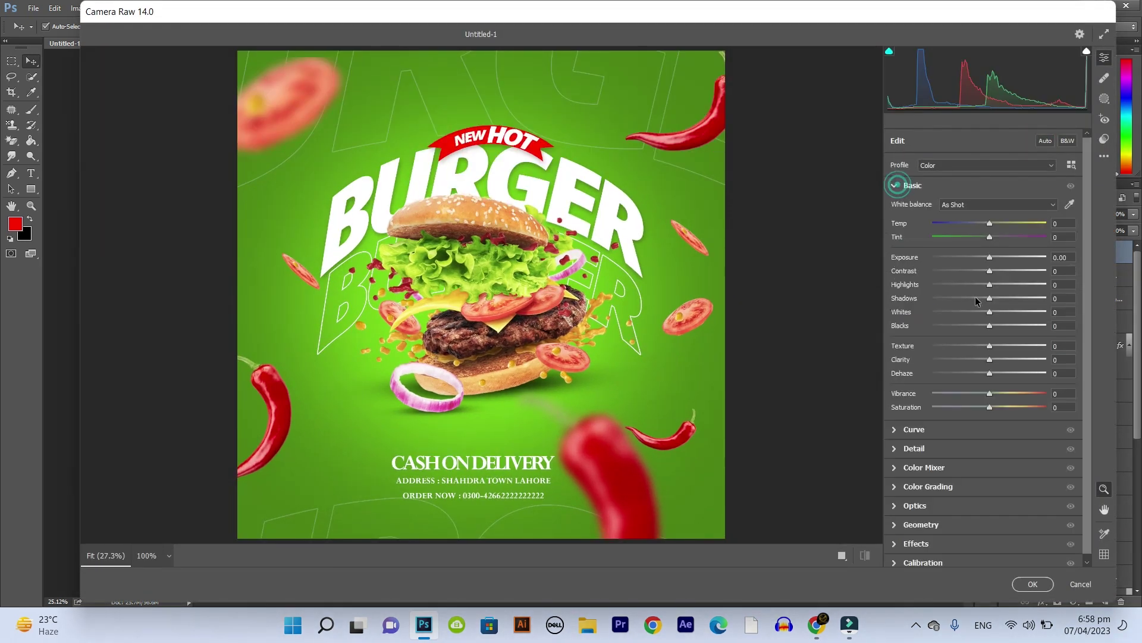
left_click_drag(991, 359, 1010, 359)
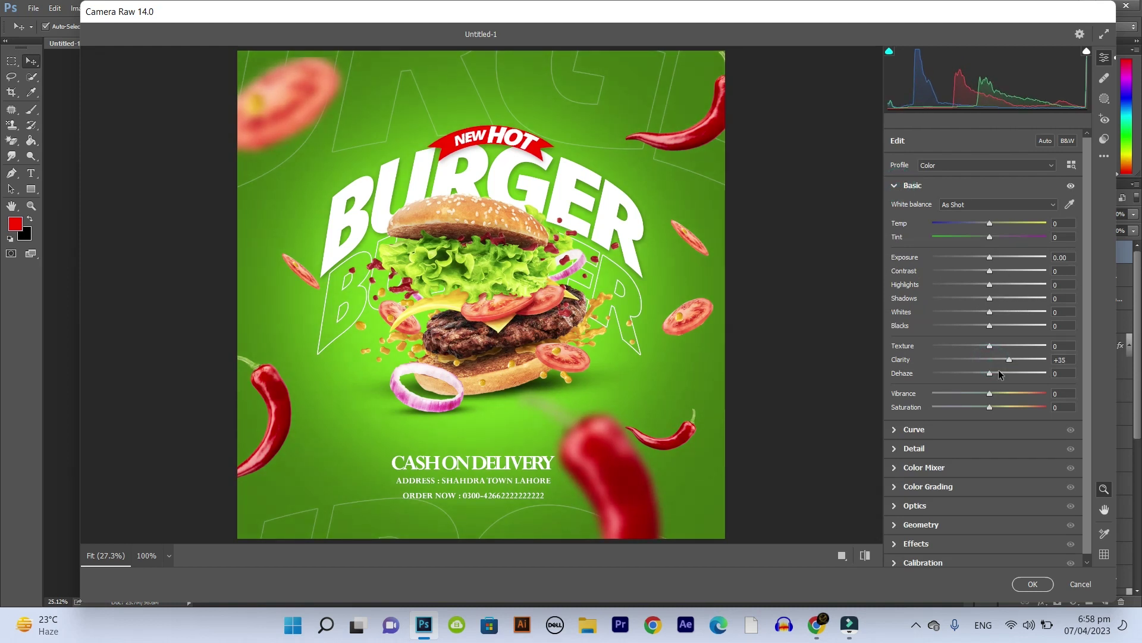
left_click_drag(991, 409, 998, 409)
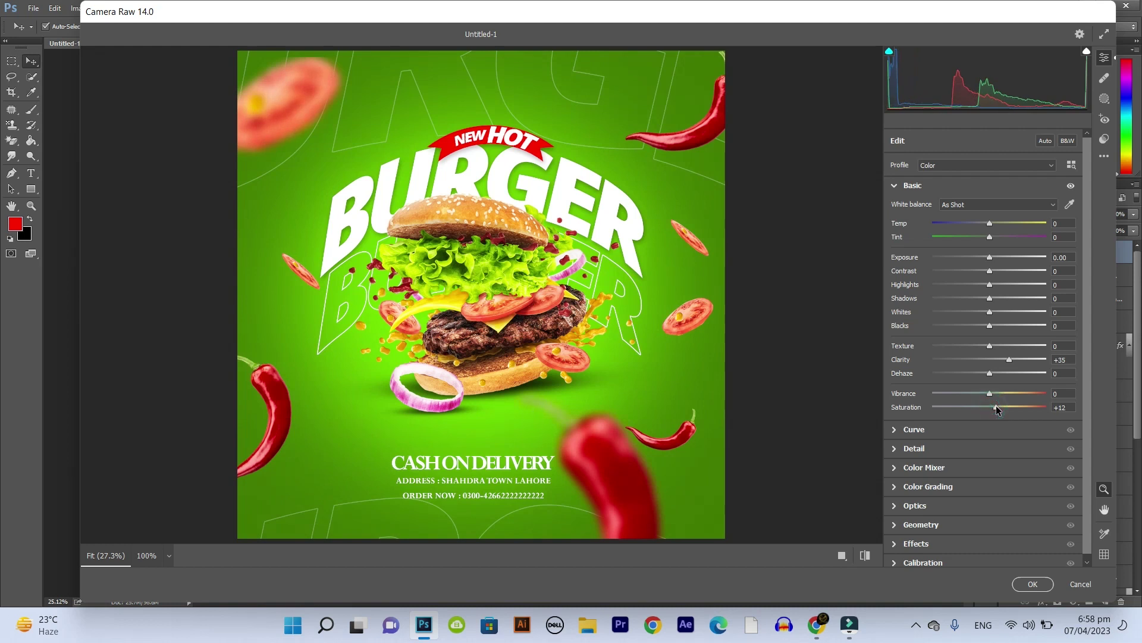
left_click(895, 186)
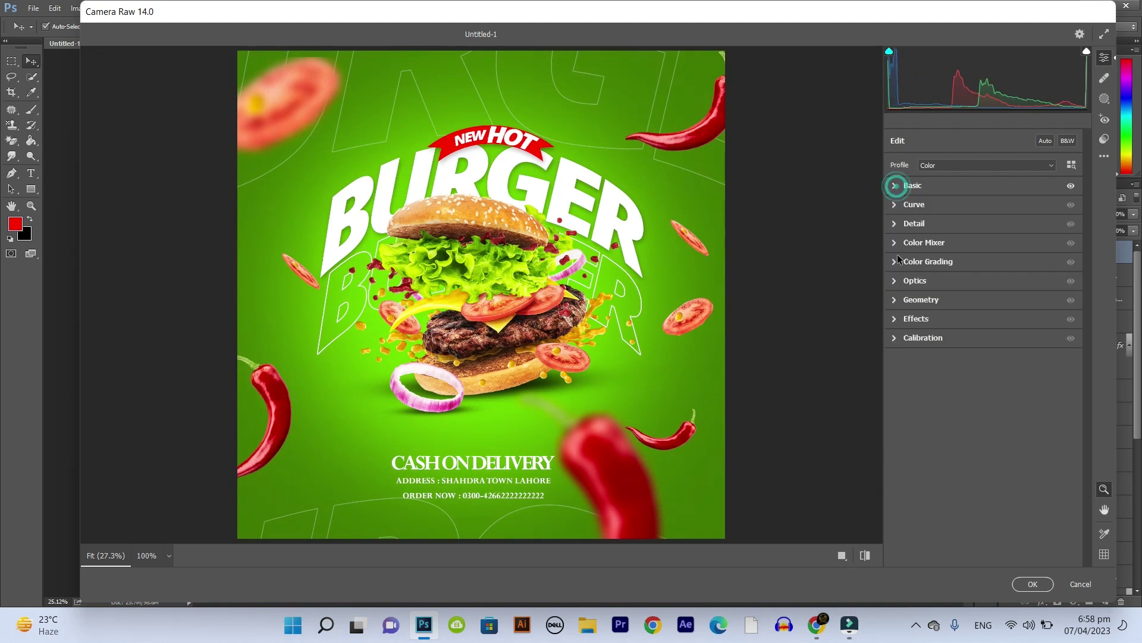
left_click(899, 300)
left_click(903, 284)
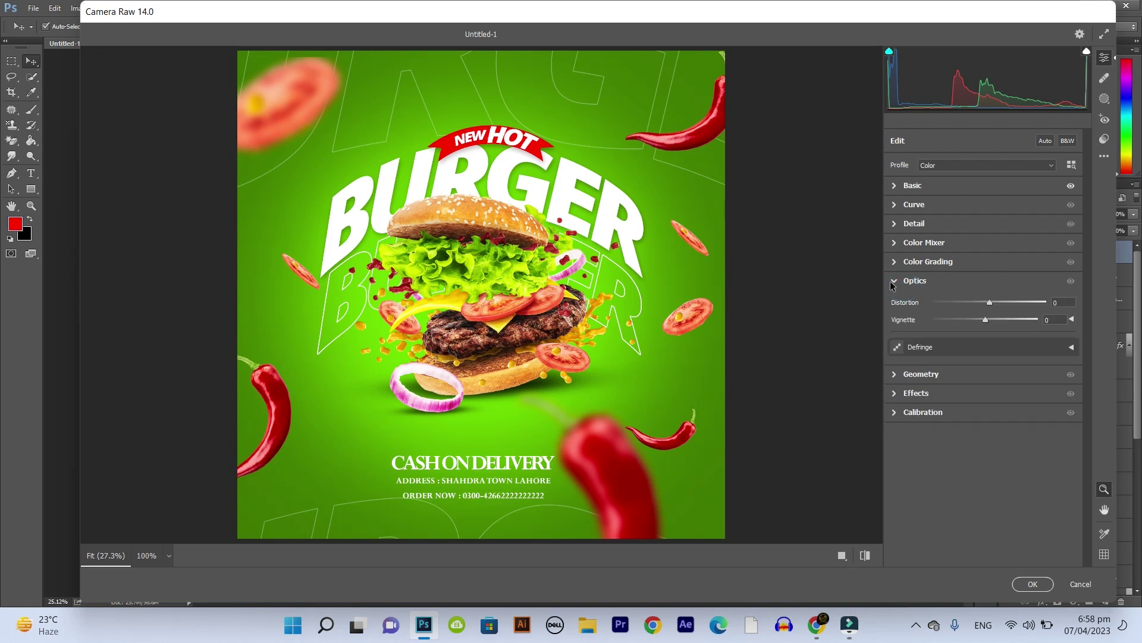
left_click(893, 281)
left_click(896, 320)
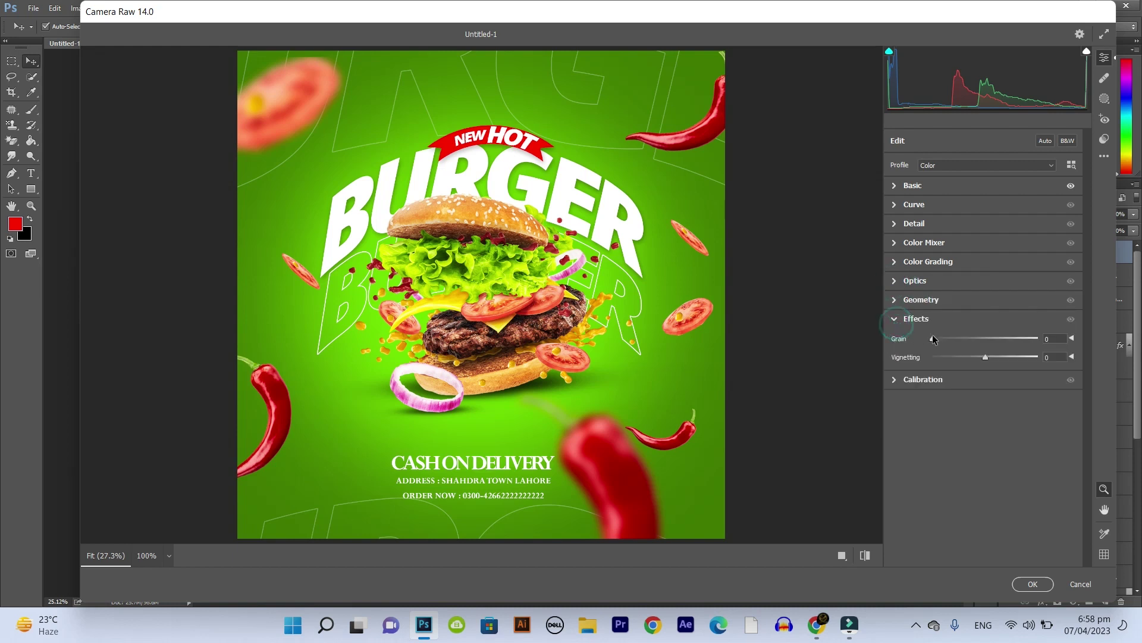
left_click_drag(933, 339, 942, 340)
left_click_drag(943, 339, 948, 340)
left_click(1032, 583)
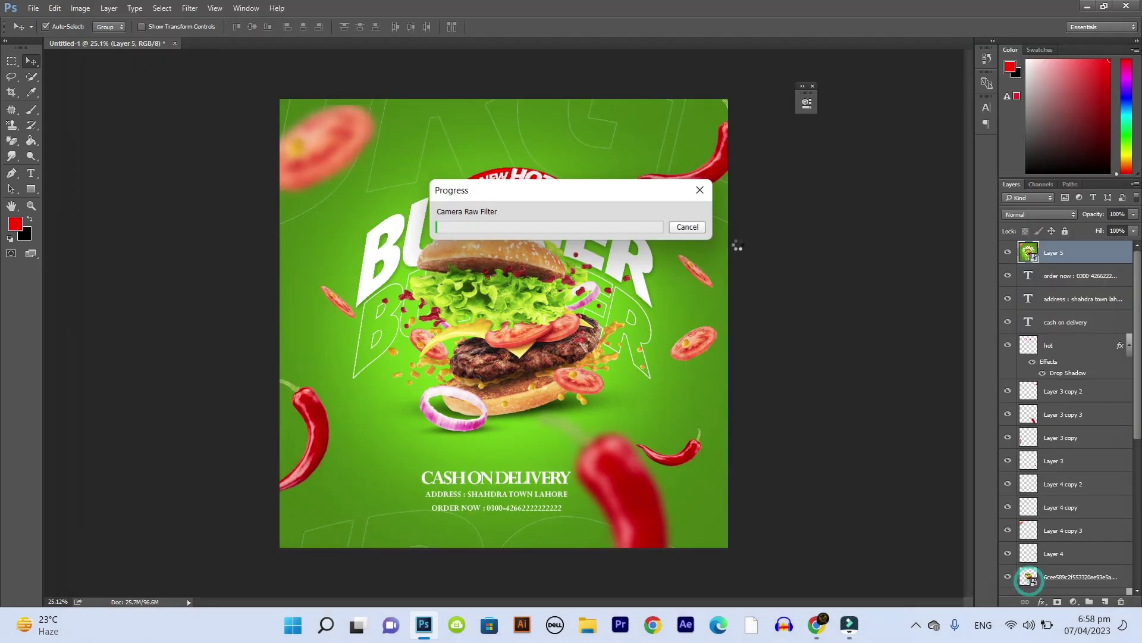
Revise the Camera Raw smart filter to Texture +56 and Clarity +12.
scroll(527, 274, "up", 5)
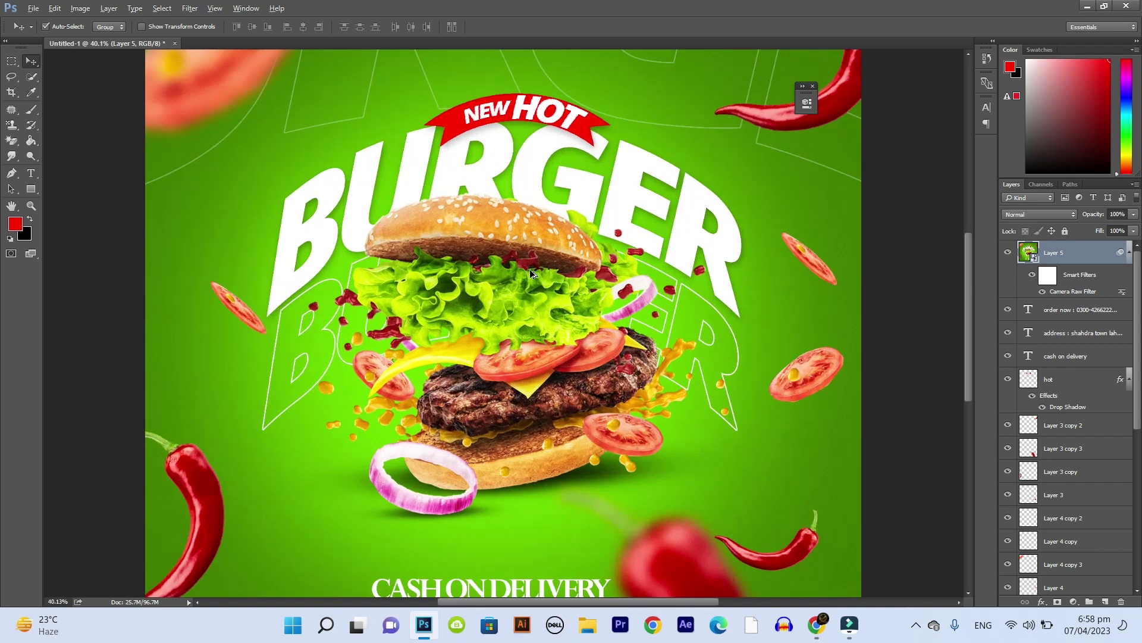
key("ctrl+0")
scroll(537, 282, "down", 2)
scroll(538, 283, "up", 2)
scroll(541, 285, "down", 1)
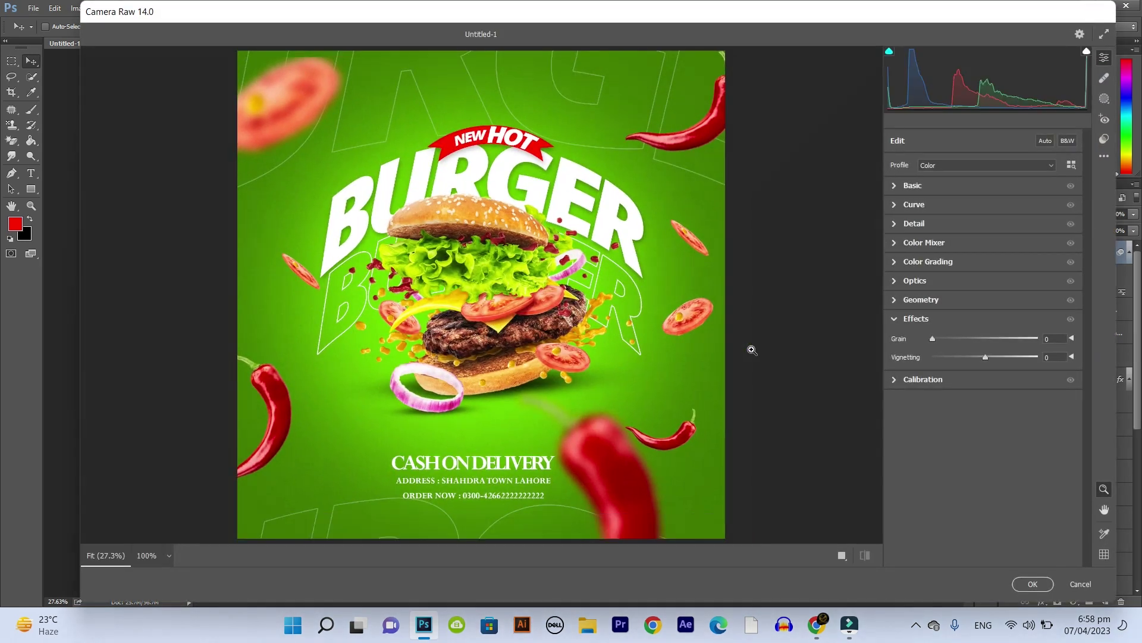
left_click(896, 188)
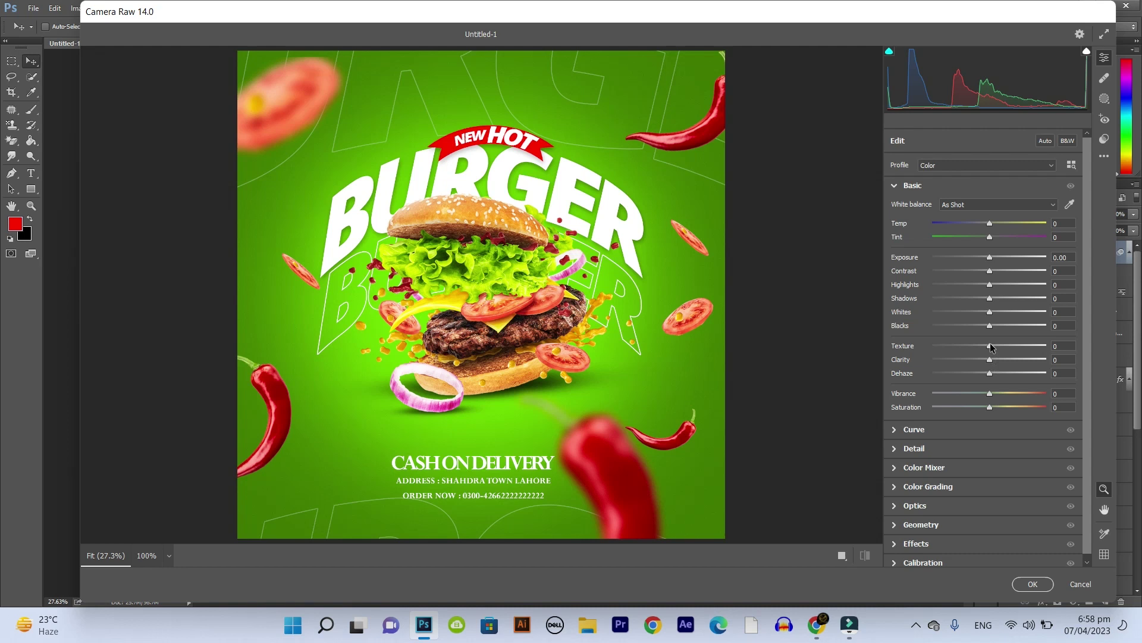
mouse_move(991, 347)
left_mouse_down()
mouse_move(1022, 348)
mouse_move(997, 365)
left_mouse_up()
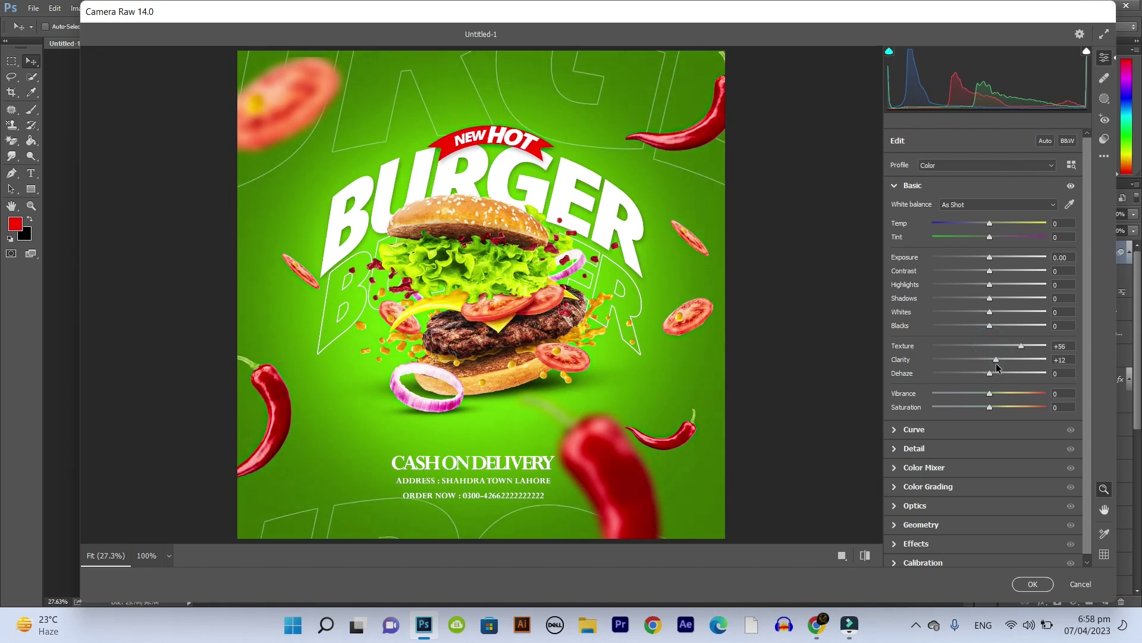
left_click(1032, 584)
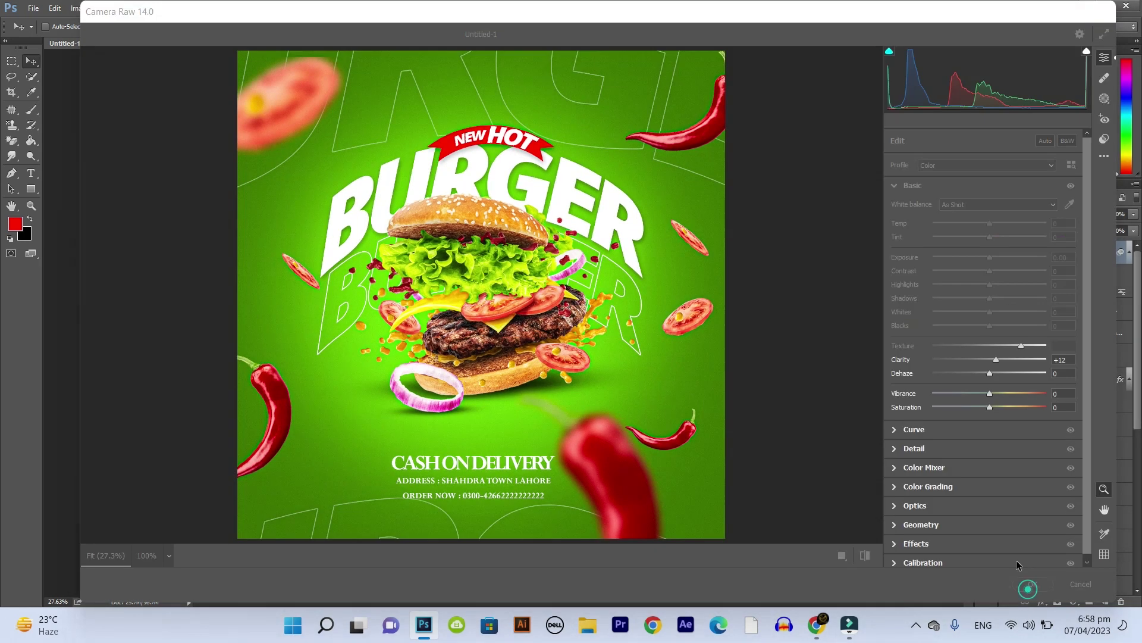